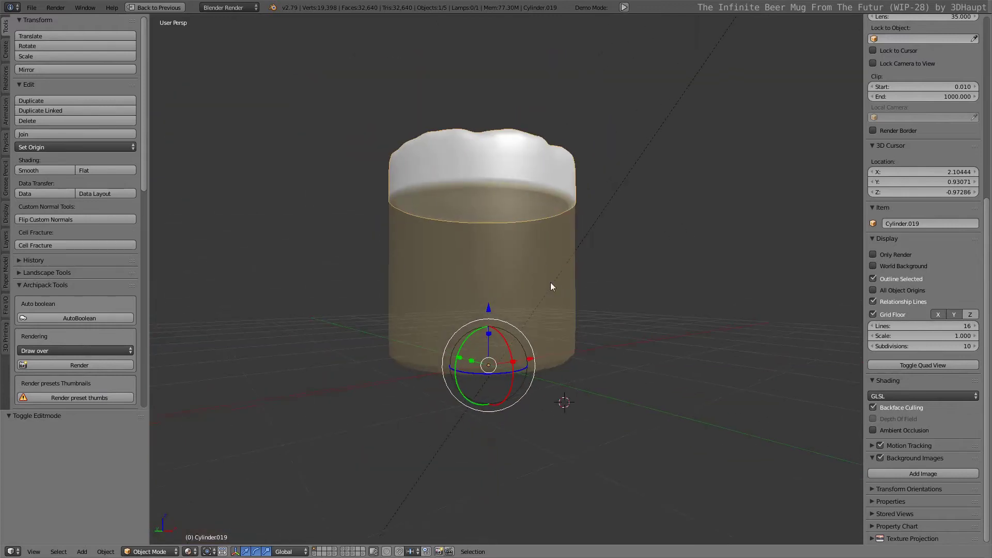
# - Snap the 3D cursor to the selected mug at 0, 0, 0, ready to add an armature
pyautogui.hotkey('shift', 's')
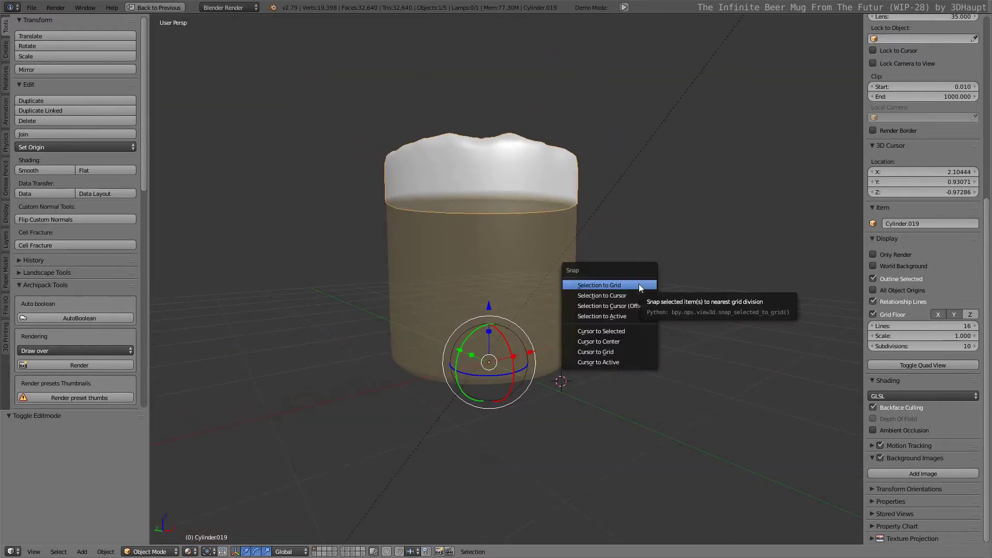
pyautogui.hotkey('shift', 'a')
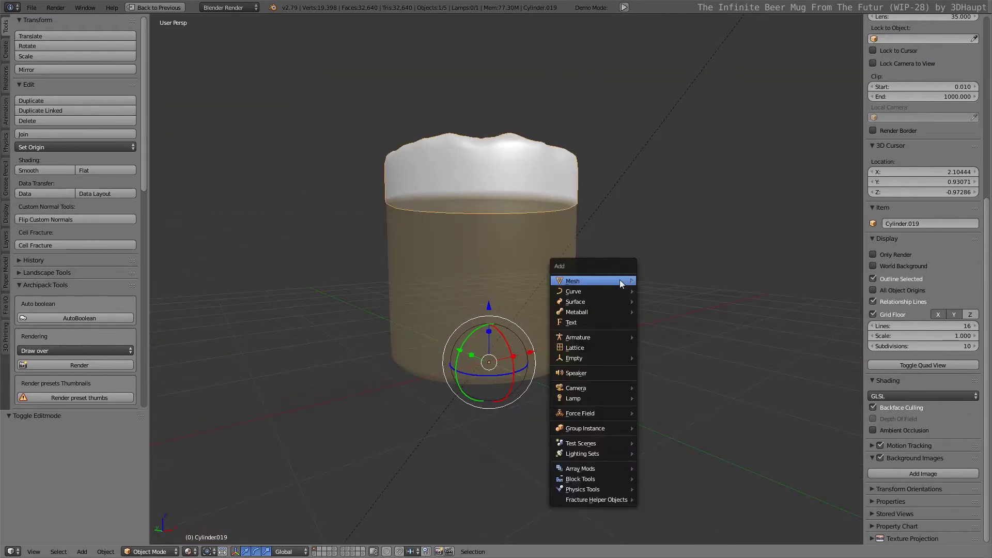
pyautogui.hotkey('shift', 's')
pyautogui.click(576, 365)
pyautogui.moveTo(593, 280)
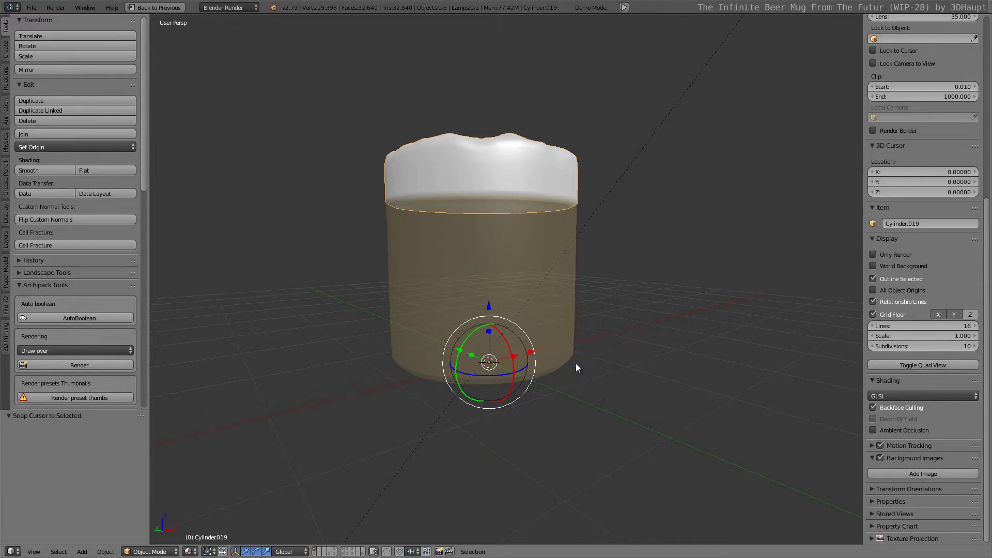
pyautogui.hotkey('shift', 'a')
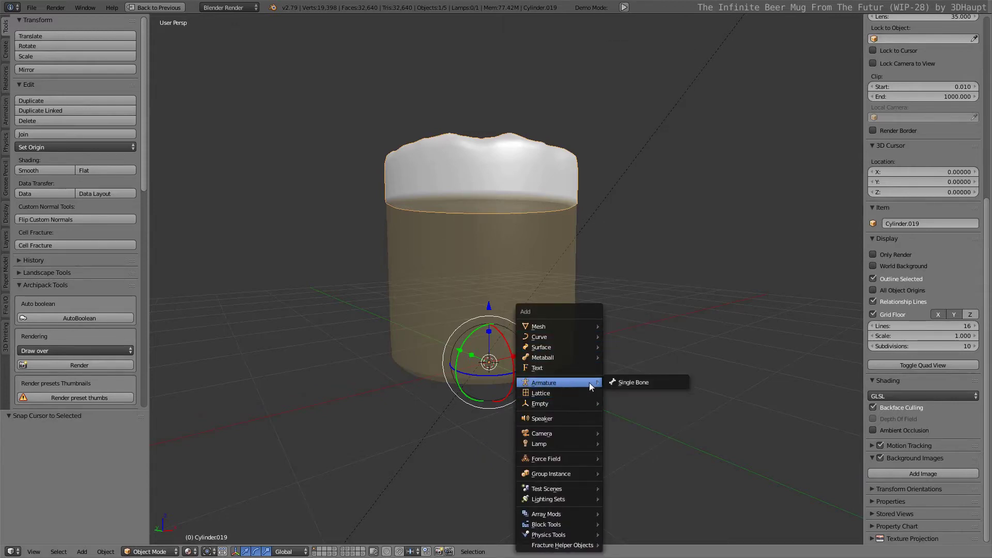
# - Add a single-bone armature at the mug's base and lower its tip along Z
pyautogui.moveTo(552, 384)
pyautogui.click(628, 383)
pyautogui.press('Tab')
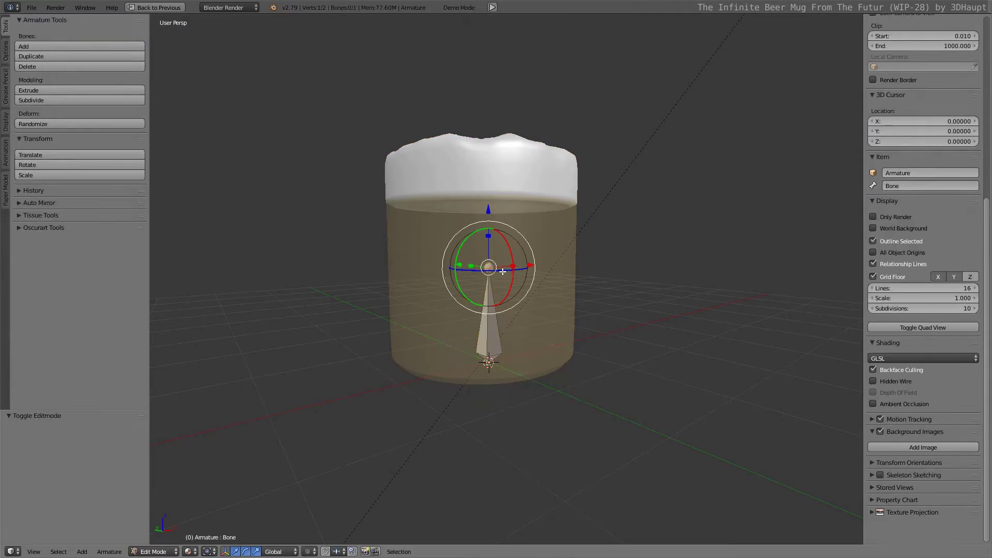
pyautogui.moveTo(495, 262); pyautogui.dragTo(496, 255, button='middle')
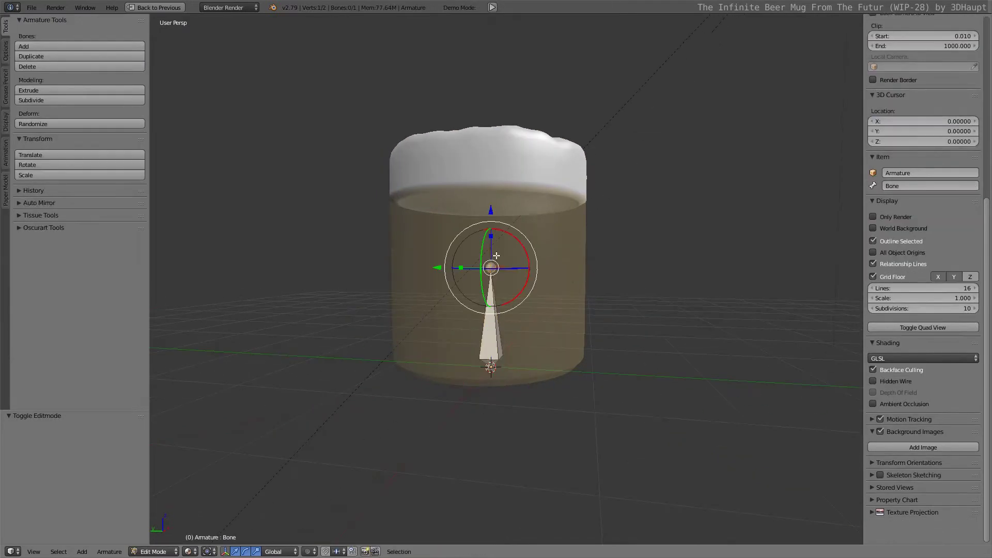
pyautogui.press('g')
pyautogui.press('z')
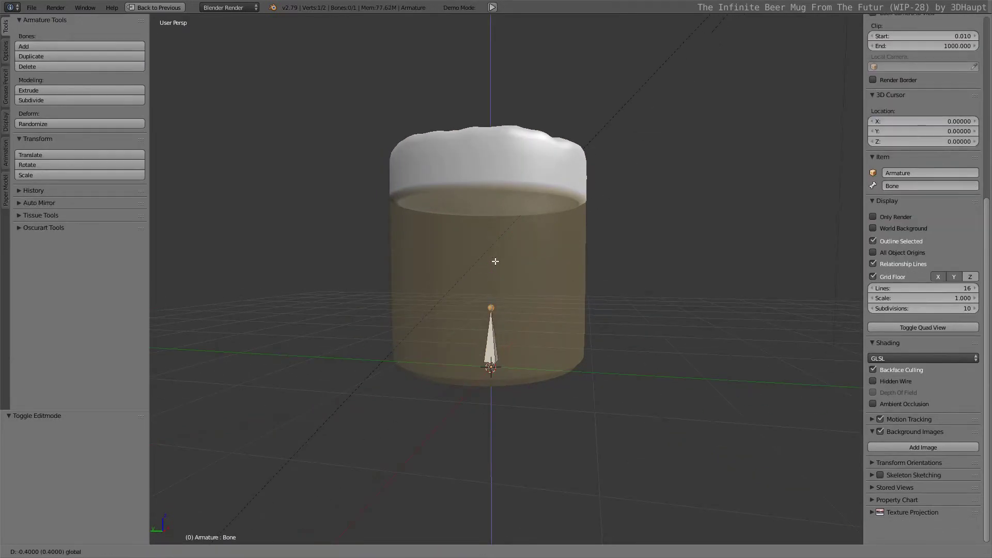
pyautogui.click(493, 334)
pyautogui.moveTo(493, 333); pyautogui.dragTo(508, 310, button='middle')
pyautogui.scroll(2, 506, 258)
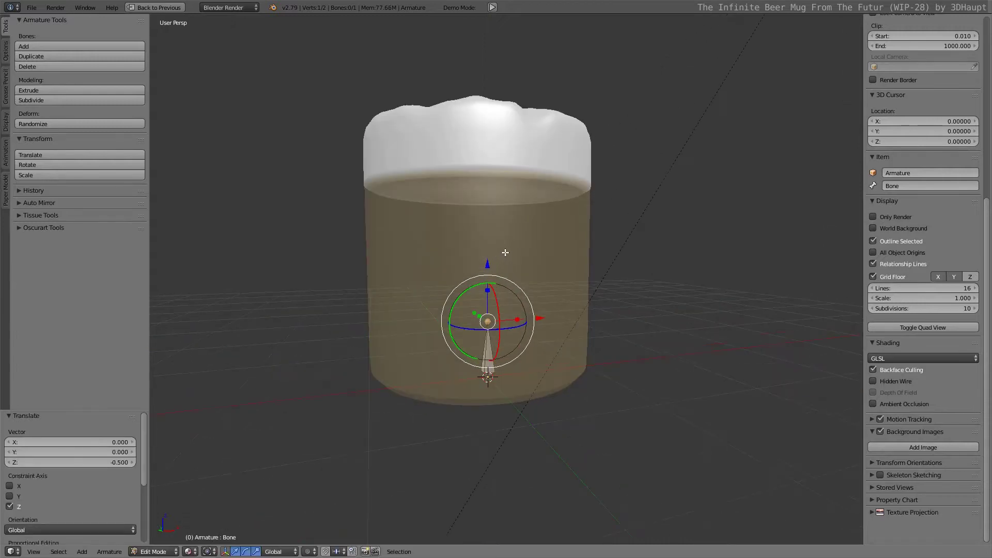
pyautogui.press('Tab')
# - Select an edge on the foam mesh's lower rim in Edit Mode
pyautogui.moveTo(508, 255)
pyautogui.mouseDown(button='middle')
pyautogui.moveTo(585, 239)
pyautogui.moveTo(590, 273)
pyautogui.moveTo(565, 239)
pyautogui.moveTo(605, 189)
pyautogui.moveTo(574, 183)
pyautogui.moveTo(519, 150)
pyautogui.moveTo(525, 171)
pyautogui.moveTo(483, 175)
pyautogui.mouseUp(button='middle')
pyautogui.rightClick(574, 184)
pyautogui.press('Tab')
pyautogui.rightClick(476, 105)
pyautogui.scroll(2, 527, 195)
pyautogui.rightClick(484, 175)
# - Move the 3D cursor to the selected rim edge and add a new bone there
pyautogui.hotkey('shift', 's')
pyautogui.click(634, 220)
pyautogui.scroll(-5, 595, 244)
pyautogui.press('Tab')
pyautogui.rightClick(495, 325)
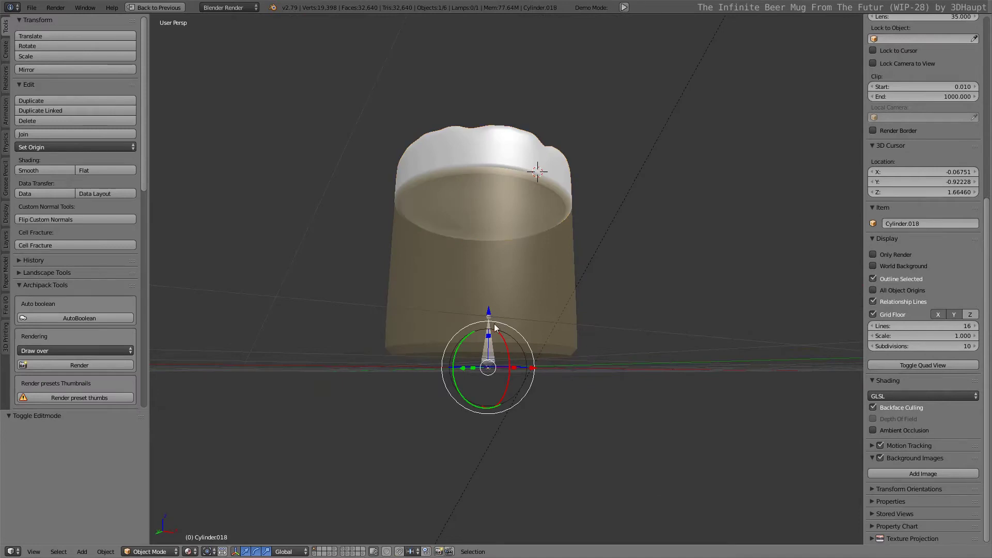
pyautogui.press('Tab')
pyautogui.moveTo(619, 275); pyautogui.dragTo(664, 271, button='middle')
pyautogui.rightClick(475, 342)
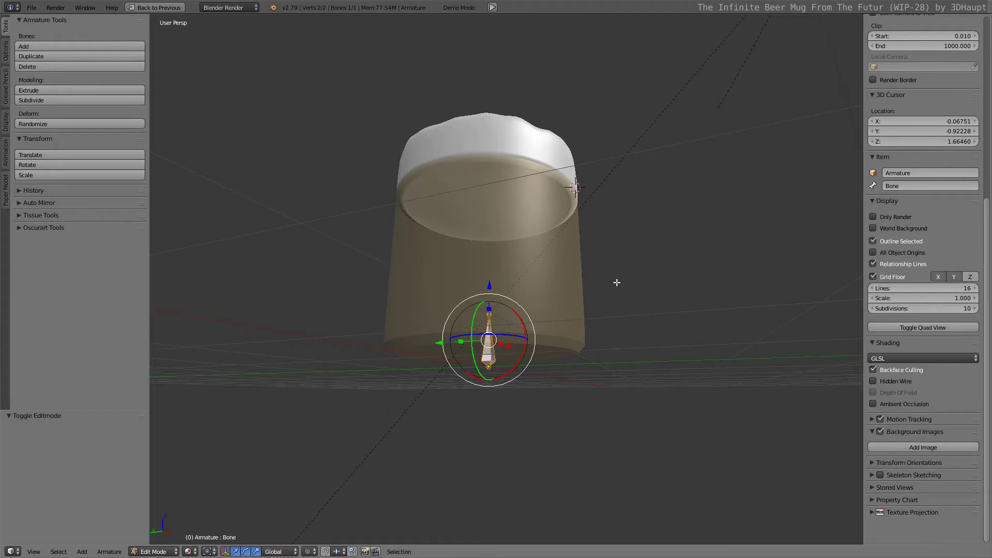
pyautogui.hotkey('shift', 'a')
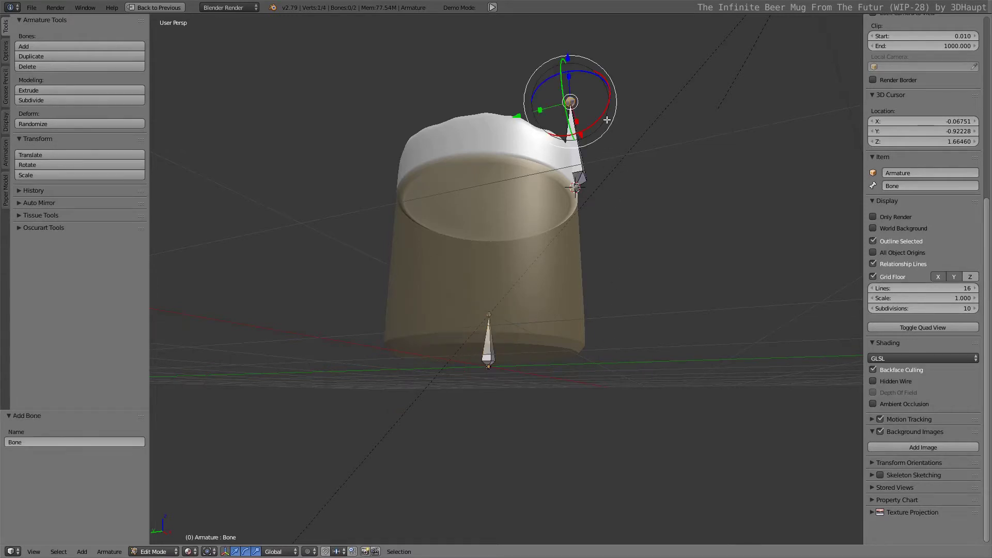
# - Replace the lower bone with a fresh bone added at its position
pyautogui.rightClick(486, 318)
pyautogui.rightClick(494, 336)
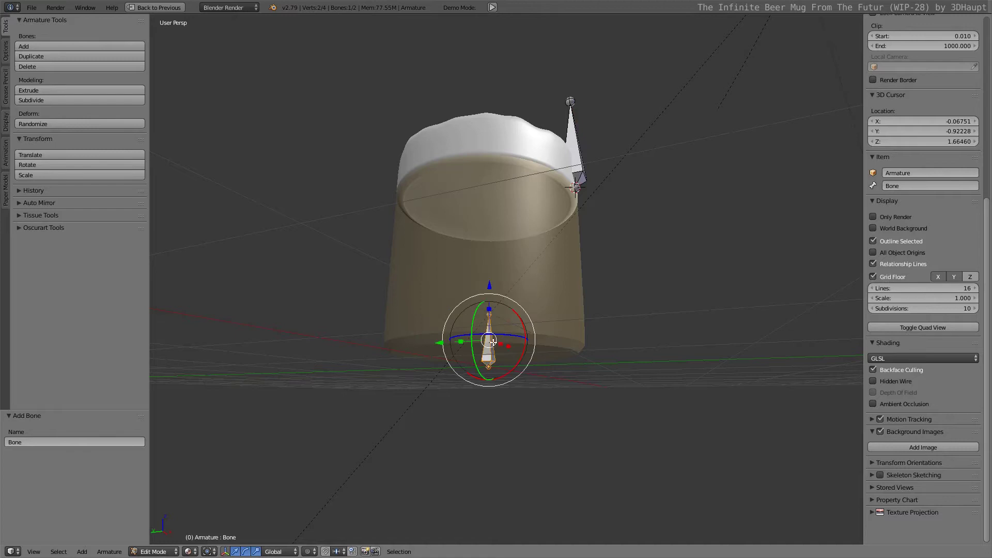
pyautogui.hotkey('shift', 's')
pyautogui.click(663, 324)
pyautogui.press('x')
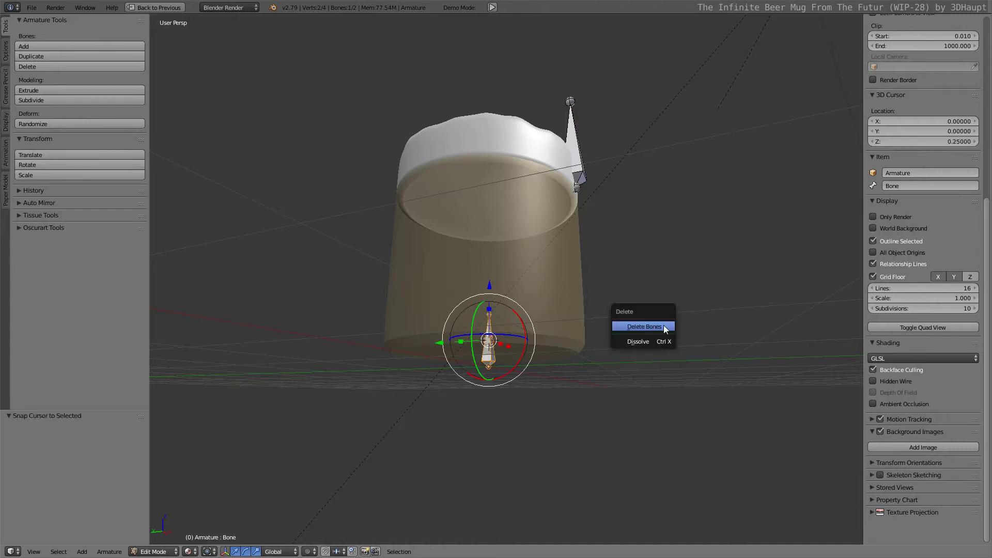
pyautogui.click(664, 325)
pyautogui.hotkey('shift', 'a')
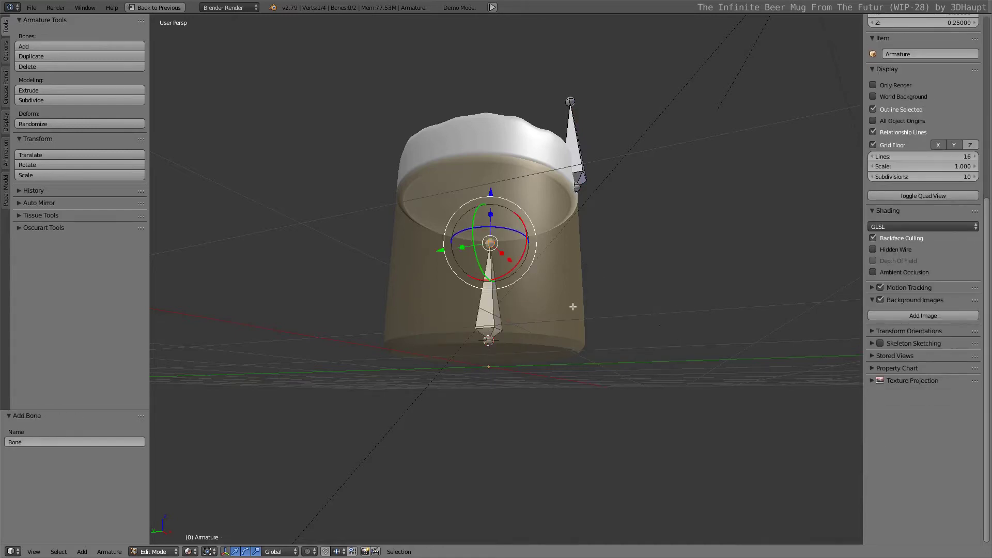
pyautogui.rightClick(505, 315)
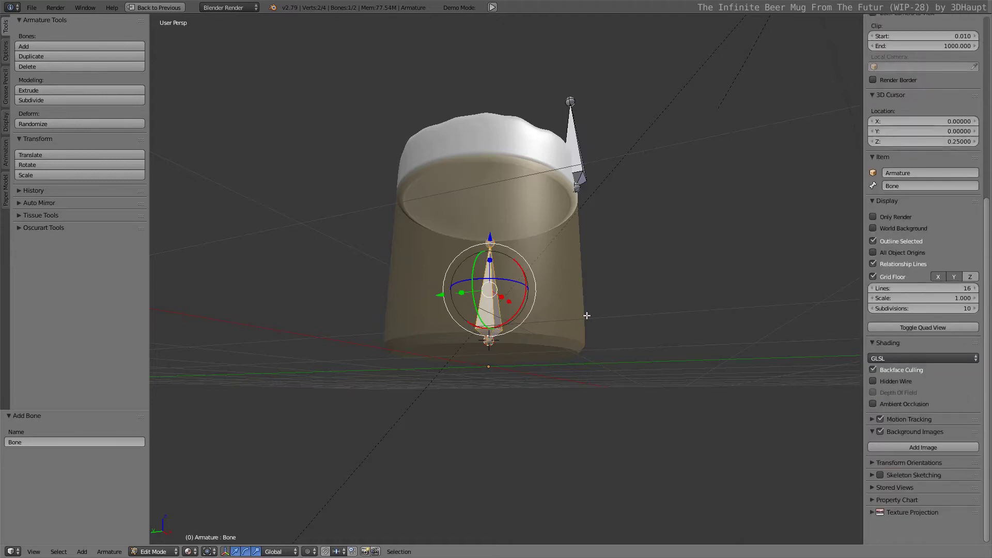
pyautogui.press('Tab')
# - Snap the lower bone's head to the armature origin and select the rim and central bones
pyautogui.hotkey('shift', 's')
pyautogui.click(587, 315)
pyautogui.press('Tab')
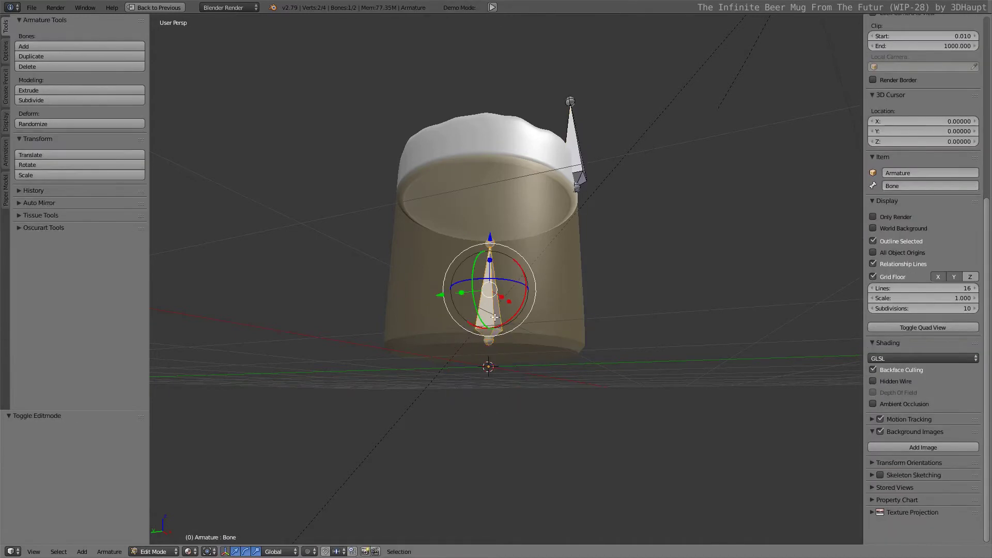
pyautogui.hotkey('shift', 's')
pyautogui.click(603, 286)
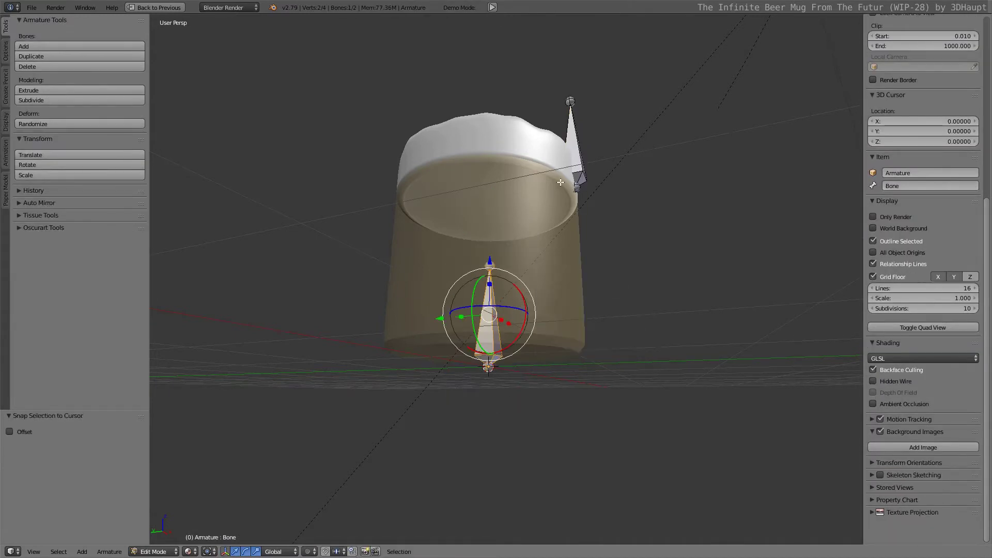
pyautogui.moveTo(561, 182); pyautogui.dragTo(556, 155, button='middle')
pyautogui.rightClick(558, 134)
pyautogui.keyDown('shift'); pyautogui.rightClick(504, 313); pyautogui.keyUp('shift')
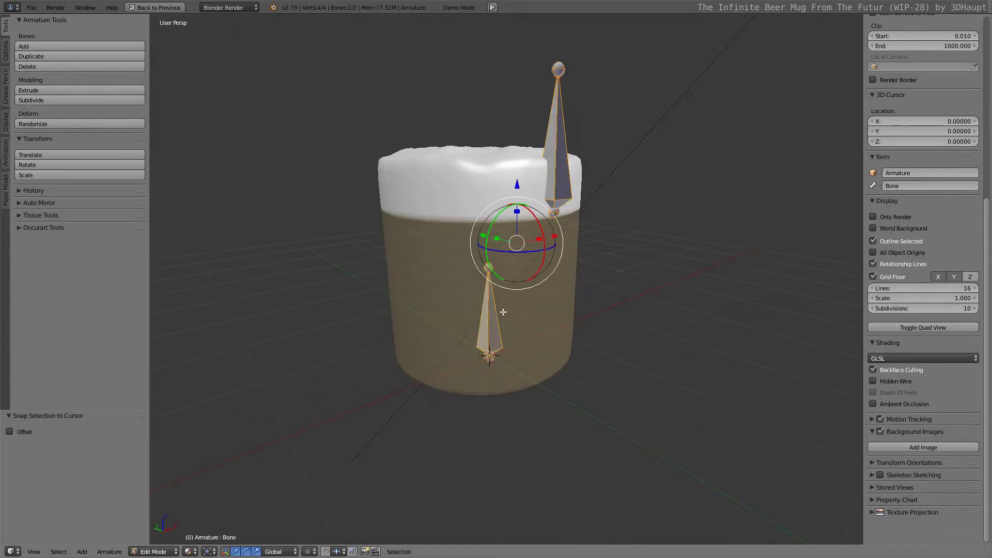
pyautogui.hotkey('ctrl', 'p')
# - Parent the rim bone to the central bone with Keep Offset and lower it along Z onto the foam edge
pyautogui.click(497, 323)
pyautogui.rightClick(551, 71)
pyautogui.scroll(-2, 550, 71)
pyautogui.moveTo(550, 72); pyautogui.dragTo(562, 129, button='middle')
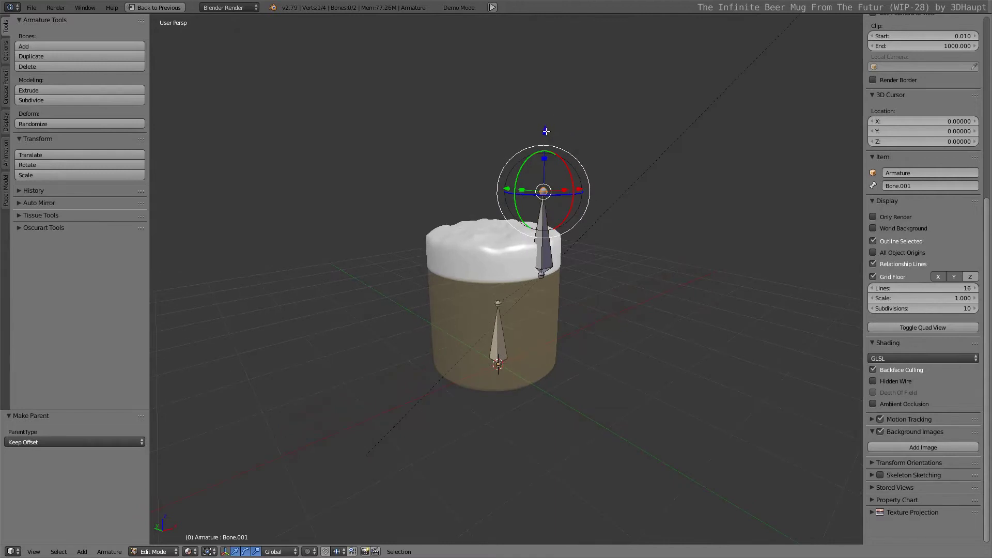
pyautogui.press('g')
pyautogui.press('z')
pyautogui.click(542, 190)
pyautogui.scroll(3, 548, 199)
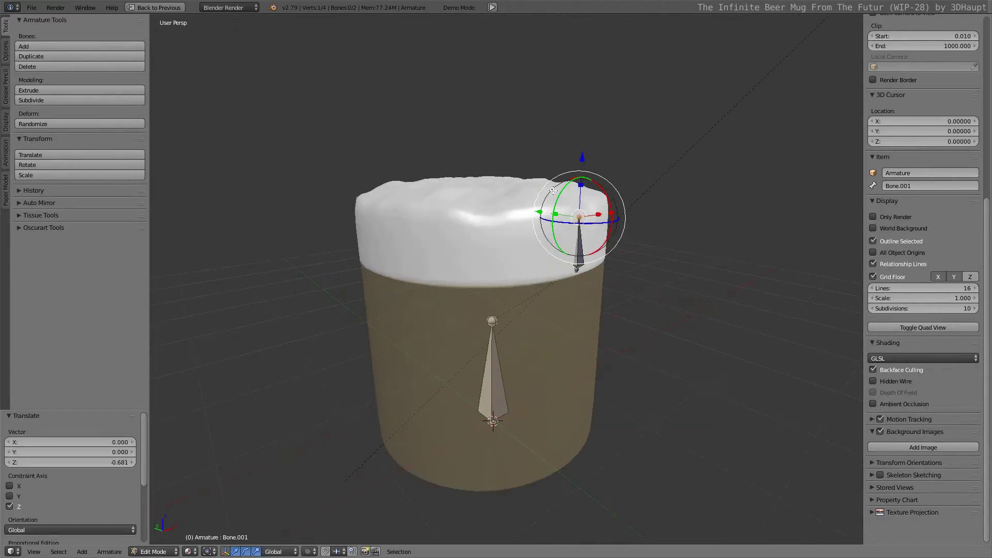
# - Snap the 3D cursor to the rim bone's joint and snap the joint back onto the cursor
pyautogui.rightClick(578, 270)
pyautogui.hotkey('shift', 's')
pyautogui.press('Down')
pyautogui.press('Down')
pyautogui.press('Return')
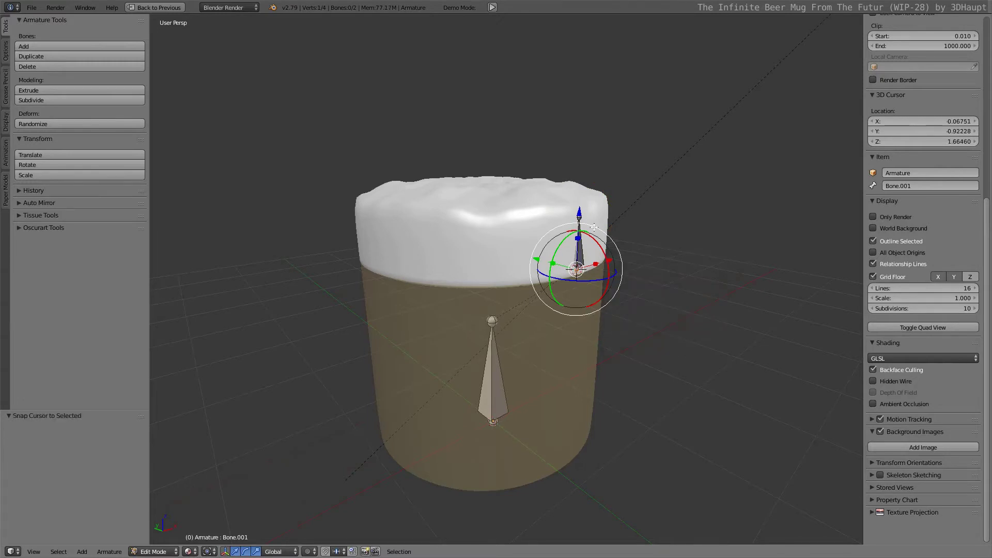
pyautogui.hotkey('shift', 's')
pyautogui.press('Up')
pyautogui.press('Up')
pyautogui.press('Up')
pyautogui.press('Return')
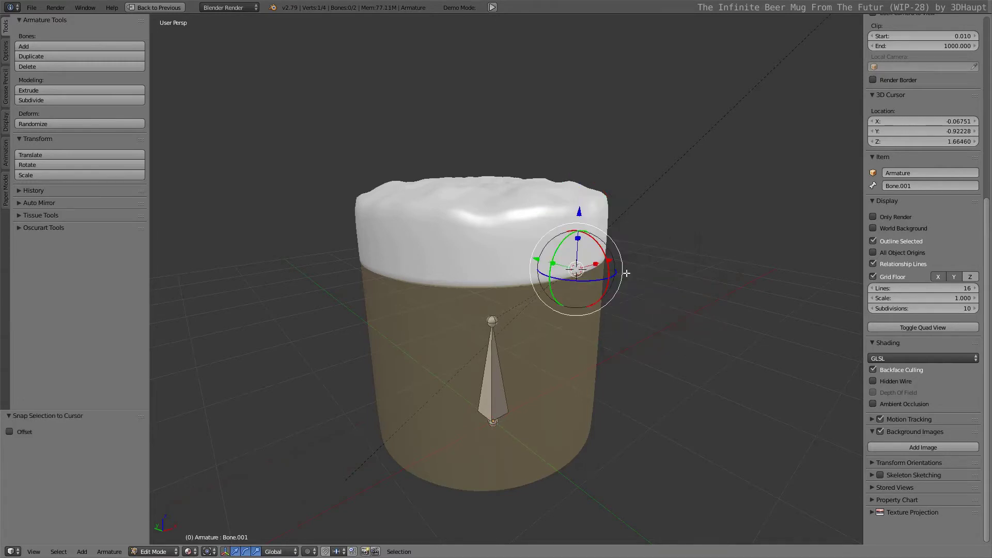
# - Extrude a horizontal bone pointing outward from the rim joint
pyautogui.press('e')
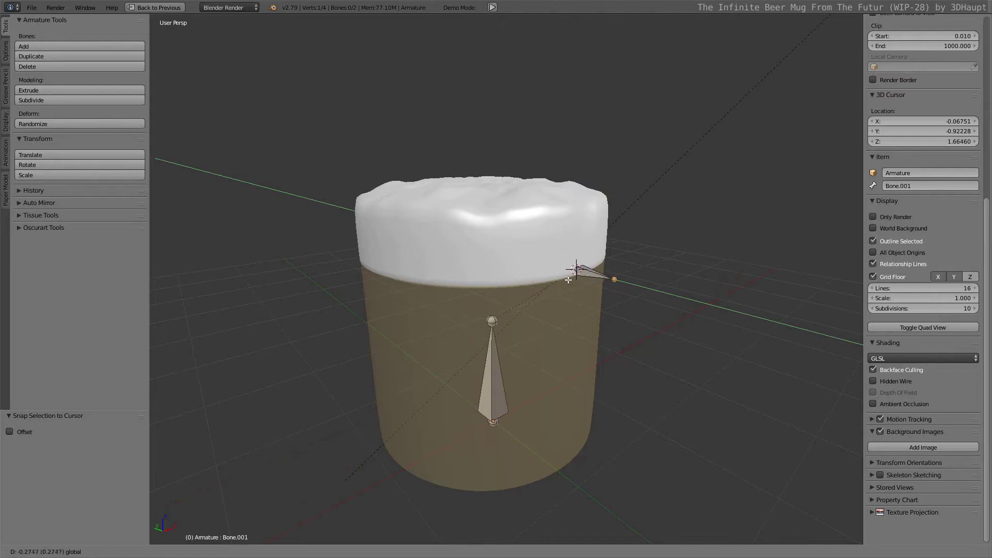
pyautogui.click(583, 273)
pyautogui.press('Tab')
pyautogui.scroll(-3, 585, 275)
pyautogui.scroll(5, 588, 303)
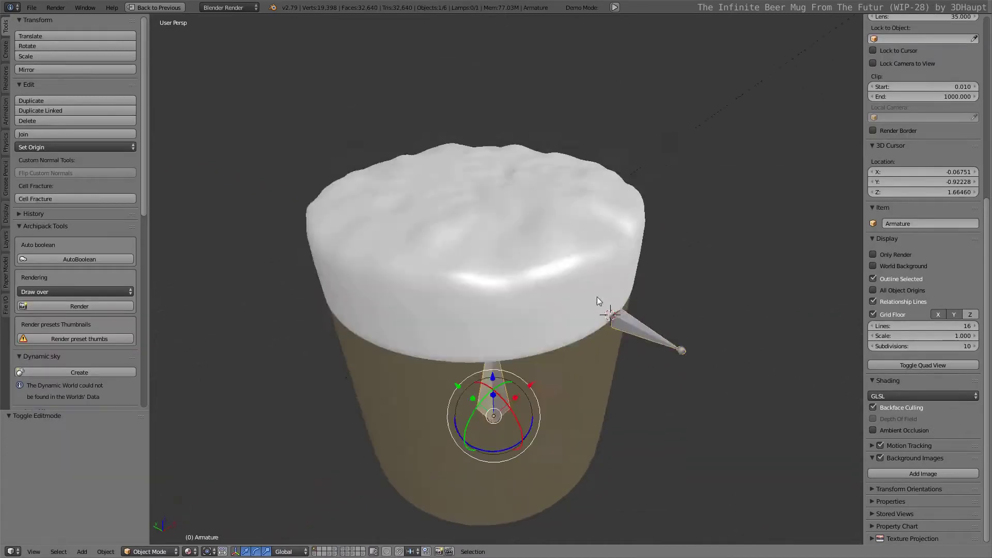
pyautogui.moveTo(597, 297); pyautogui.dragTo(622, 250, button='middle')
pyautogui.press('Tab')
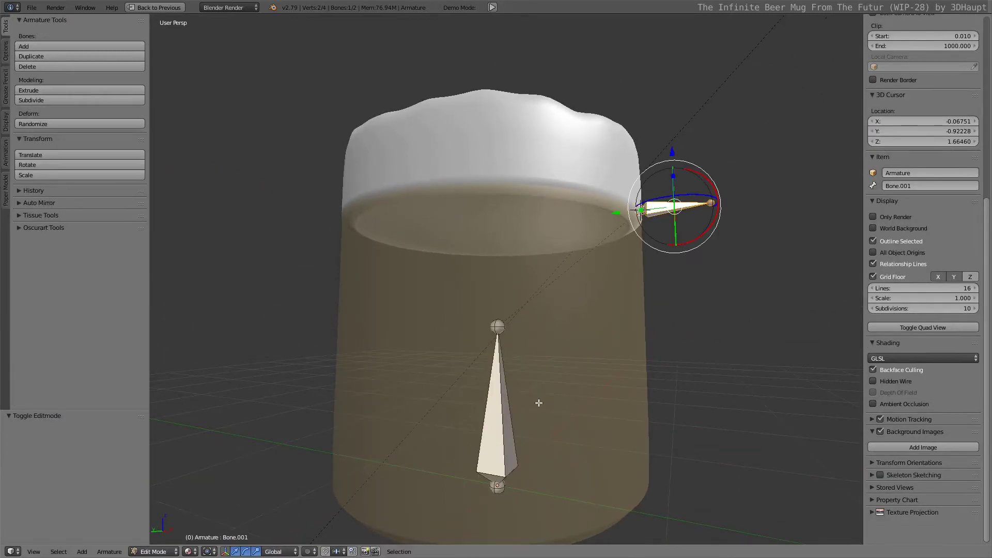
# - Separate the selected bones into a new armature object, Armature.001
pyautogui.keyDown('shift'); pyautogui.rightClick(505, 411); pyautogui.keyUp('shift')
pyautogui.press('p')
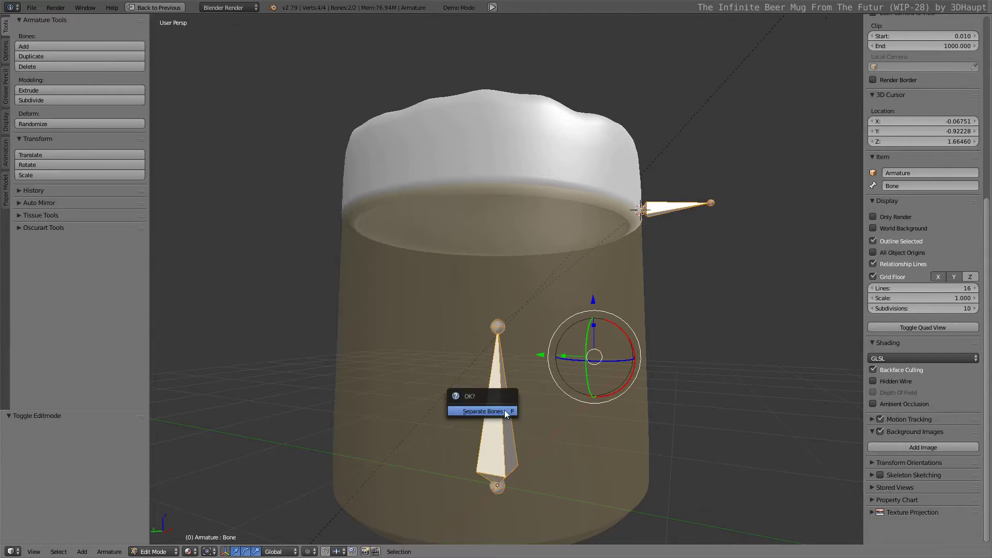
pyautogui.click(505, 412)
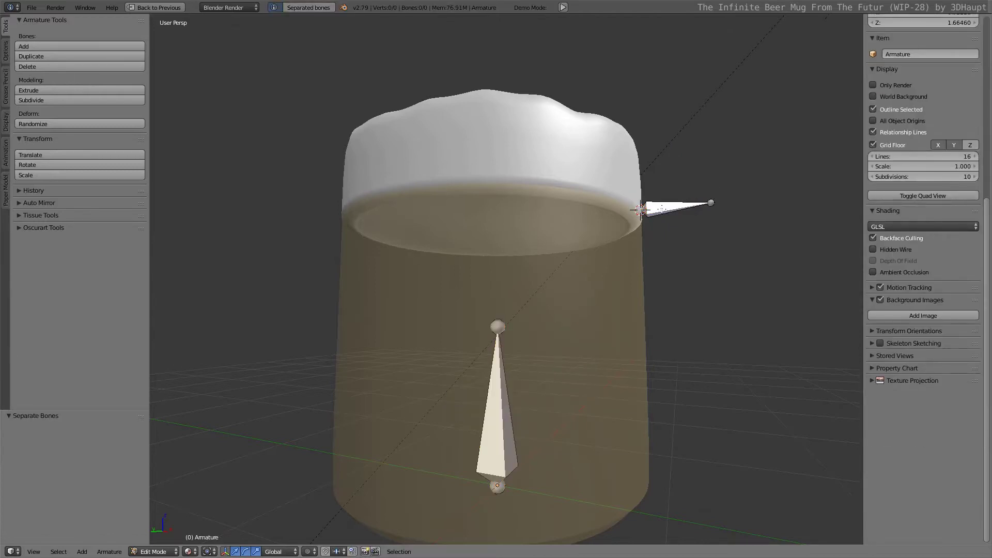
pyautogui.scroll(-4, 570, 296)
pyautogui.press('Tab')
pyautogui.scroll(2, 570, 295)
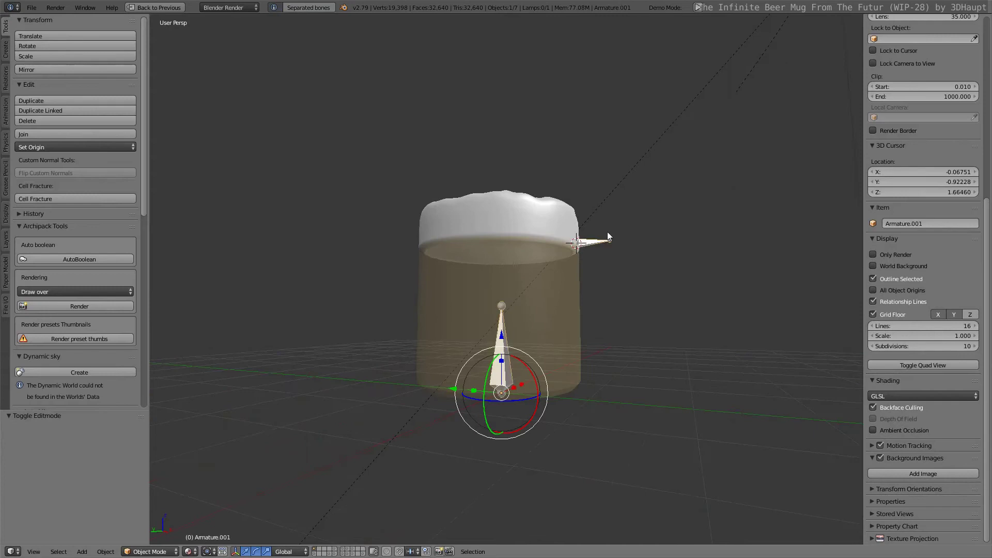
pyautogui.press('Tab')
# - Parent the small rim bone to the large bone and return to Object Mode
pyautogui.rightClick(608, 237)
pyautogui.keyDown('shift'); pyautogui.rightClick(503, 366); pyautogui.keyUp('shift')
pyautogui.hotkey('ctrl', 'p')
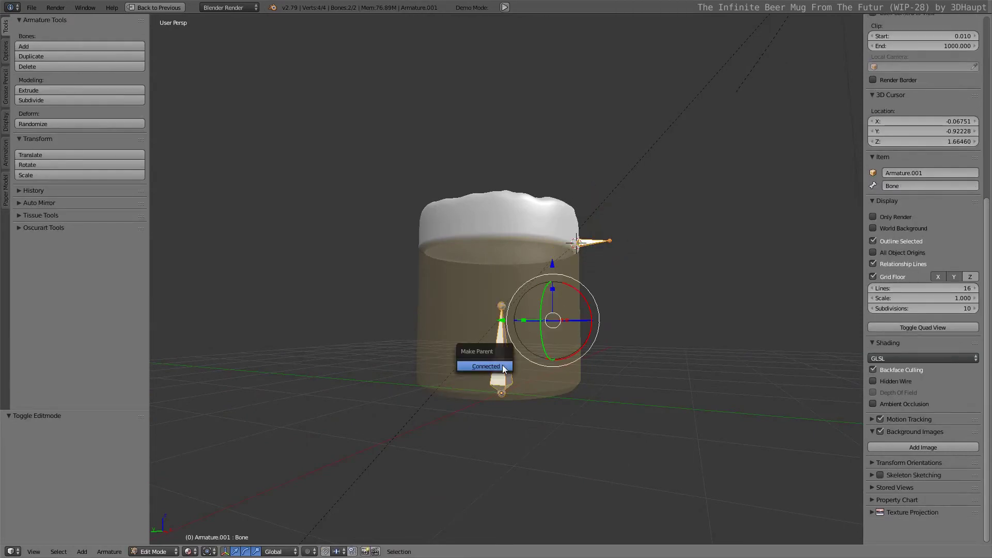
pyautogui.click(486, 367)
pyautogui.click(636, 268)
pyautogui.press('Tab')
pyautogui.scroll(1, 634, 233)
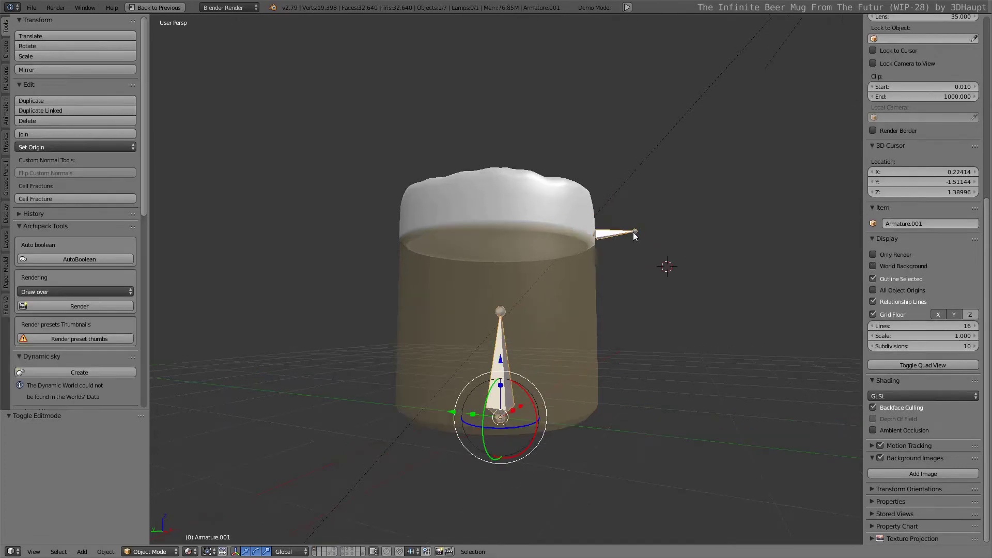
# - Select the armature's small side bone at the foam's edge in Edit Mode
pyautogui.press('h')
pyautogui.rightClick(584, 333)
pyautogui.press('g')
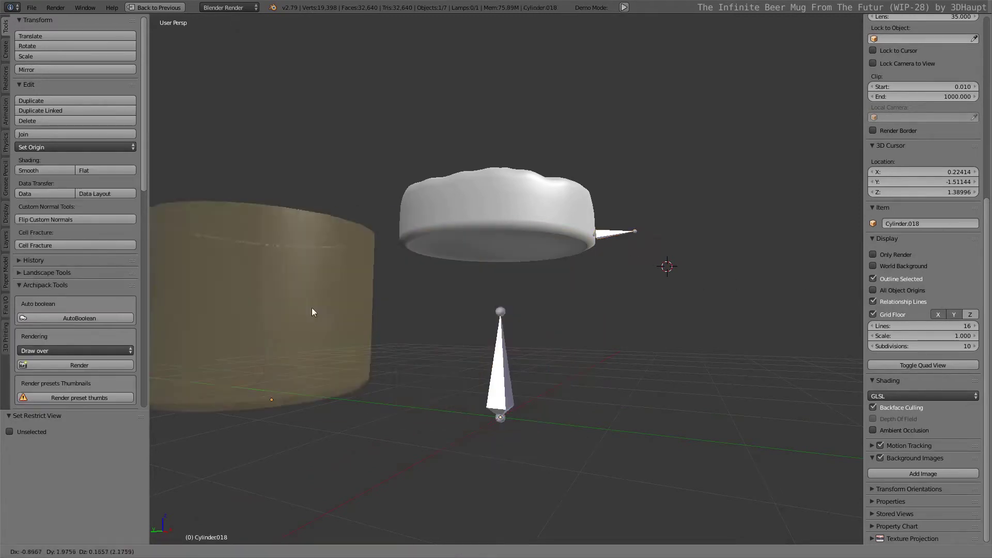
pyautogui.press('Escape')
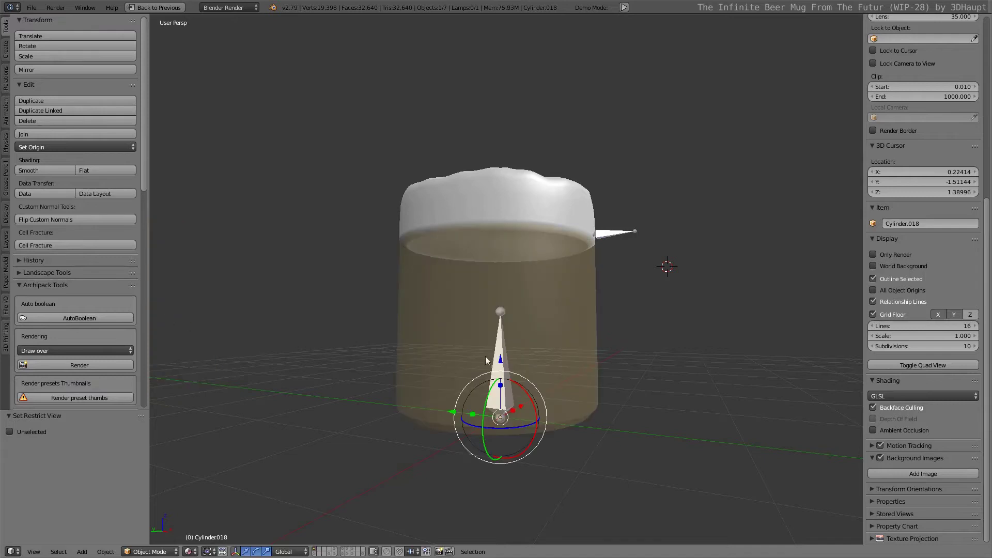
pyautogui.rightClick(497, 362)
pyautogui.press('Tab')
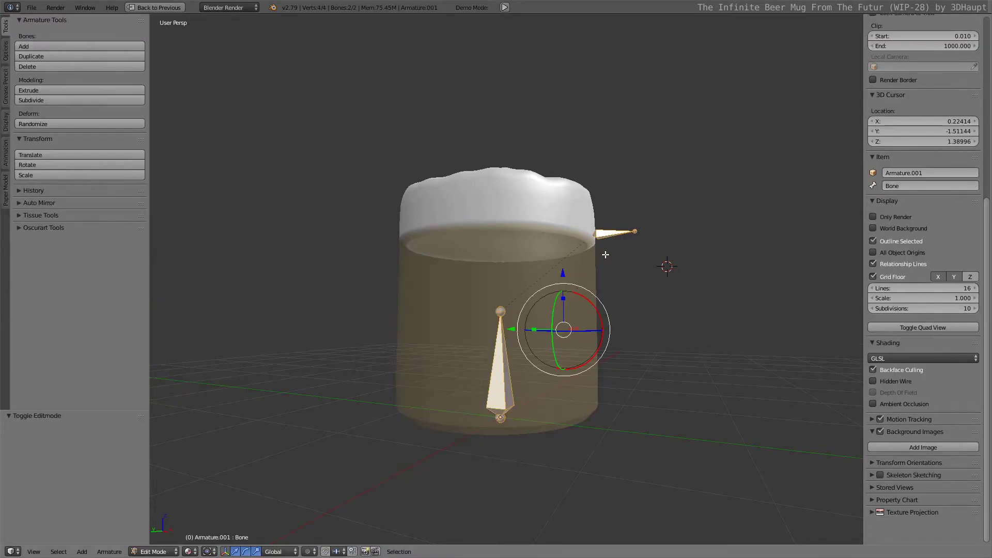
pyautogui.rightClick(614, 232)
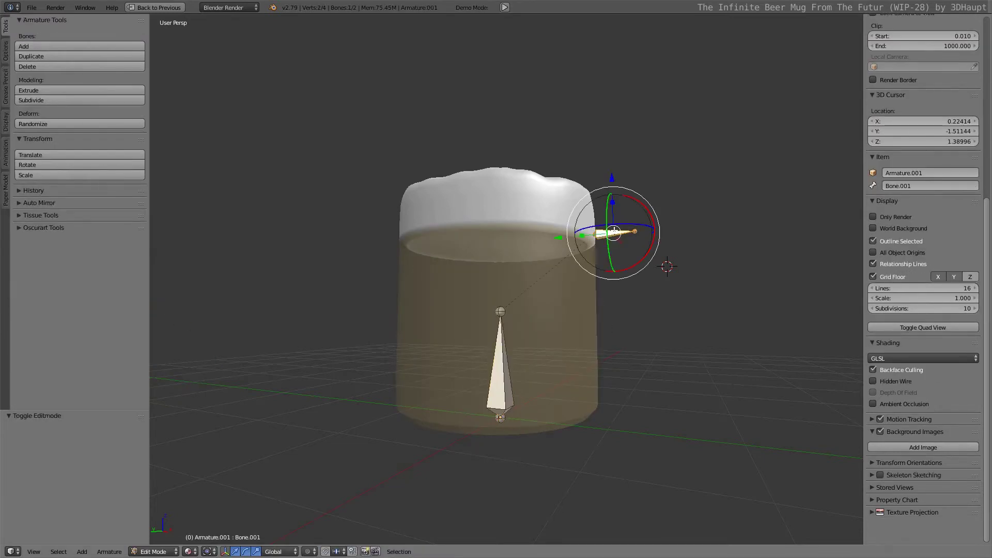
pyautogui.press('Tab')
pyautogui.moveTo(613, 232)
pyautogui.mouseDown(button='middle')
pyautogui.moveTo(506, 228)
pyautogui.moveTo(494, 191)
pyautogui.moveTo(504, 181)
pyautogui.mouseUp(button='middle')
pyautogui.press('Tab')
pyautogui.press('Tab')
pyautogui.rightClick(504, 182)
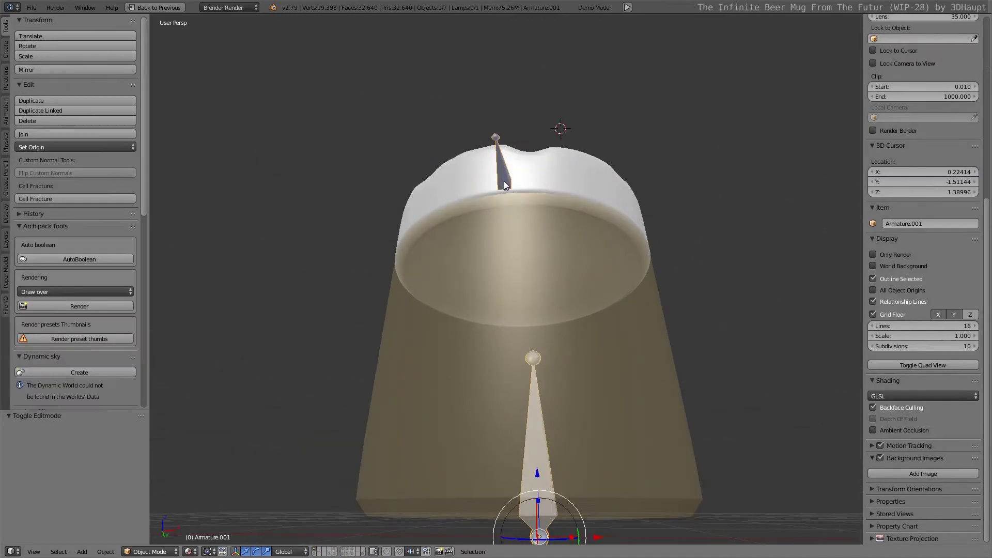
pyautogui.rightClick(504, 180)
pyautogui.press('Tab')
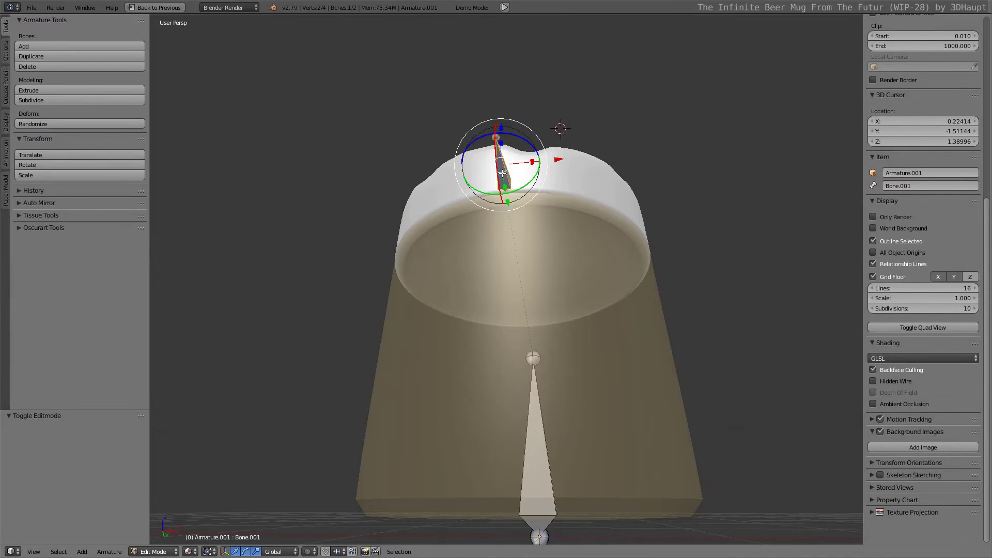
# - Snap the 3D cursor to the centre of the foam's lower edge ring (-0.06697, 0.00049, 1.69747)
pyautogui.press('Tab')
pyautogui.rightClick(593, 197)
pyautogui.press('Tab')
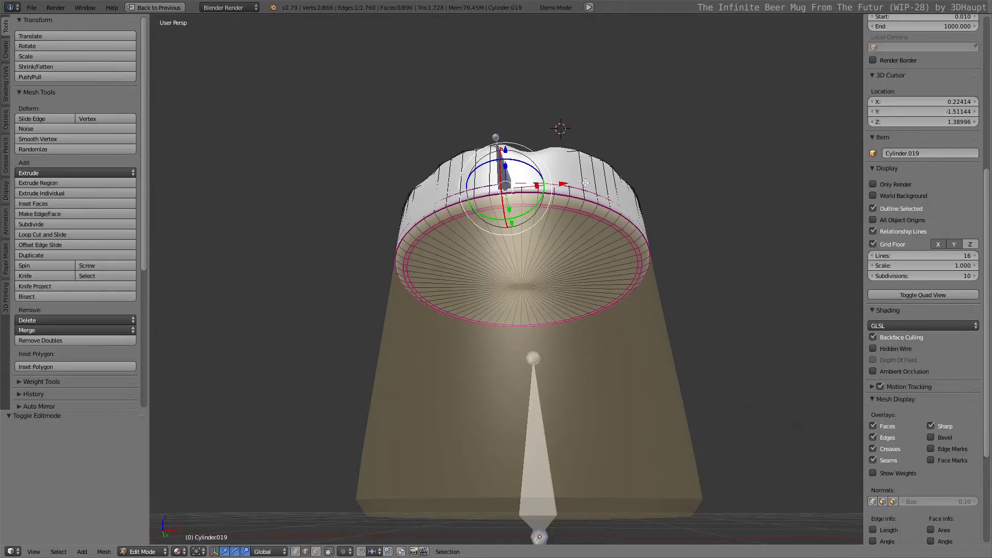
pyautogui.keyDown('alt'); pyautogui.keyDown('shift'); pyautogui.rightClick(593, 191); pyautogui.keyUp('shift'); pyautogui.keyUp('alt')
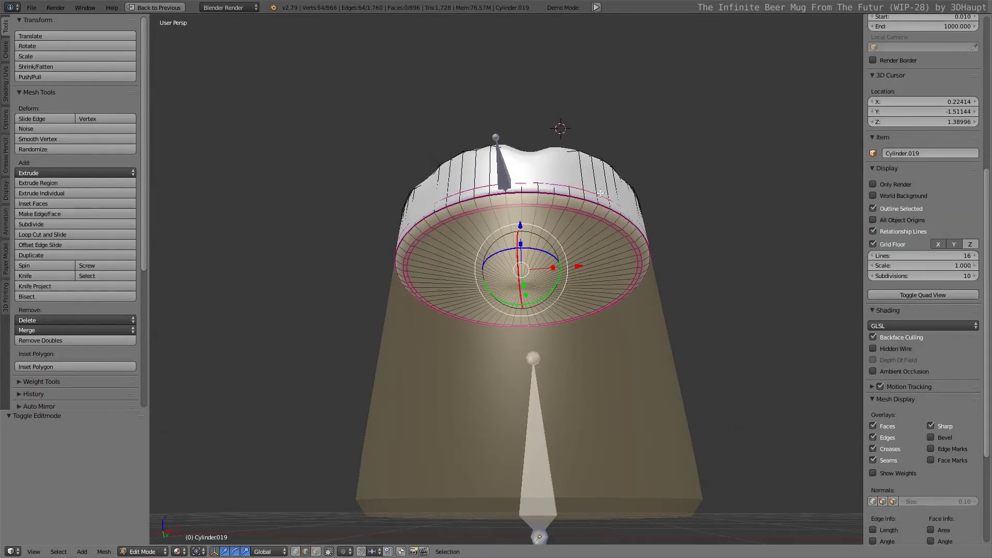
pyautogui.hotkey('shift', 's')
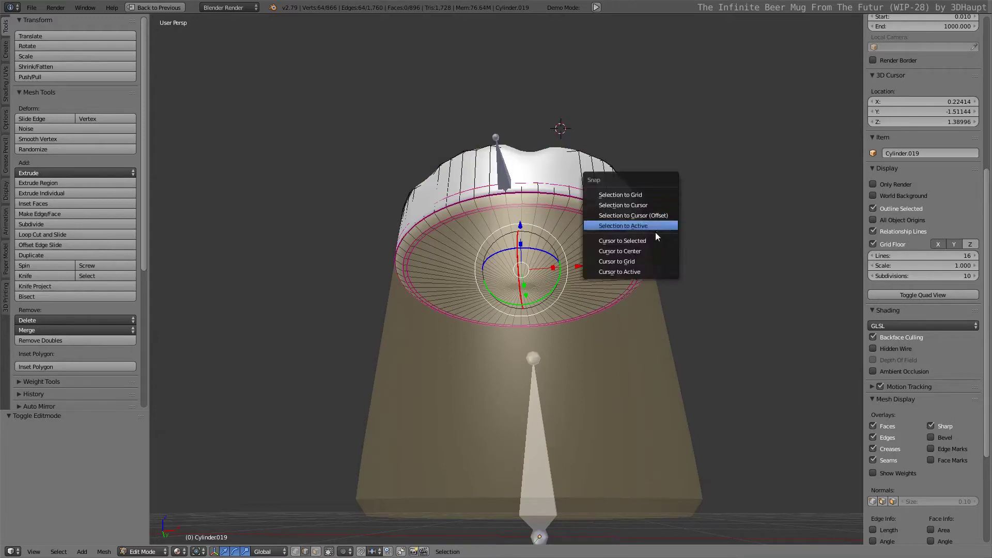
pyautogui.click(655, 240)
pyautogui.press('Tab')
# - In top view, clear the side bone's roll in Armature.001 to 0°
pyautogui.rightClick(504, 162)
pyautogui.press('Tab')
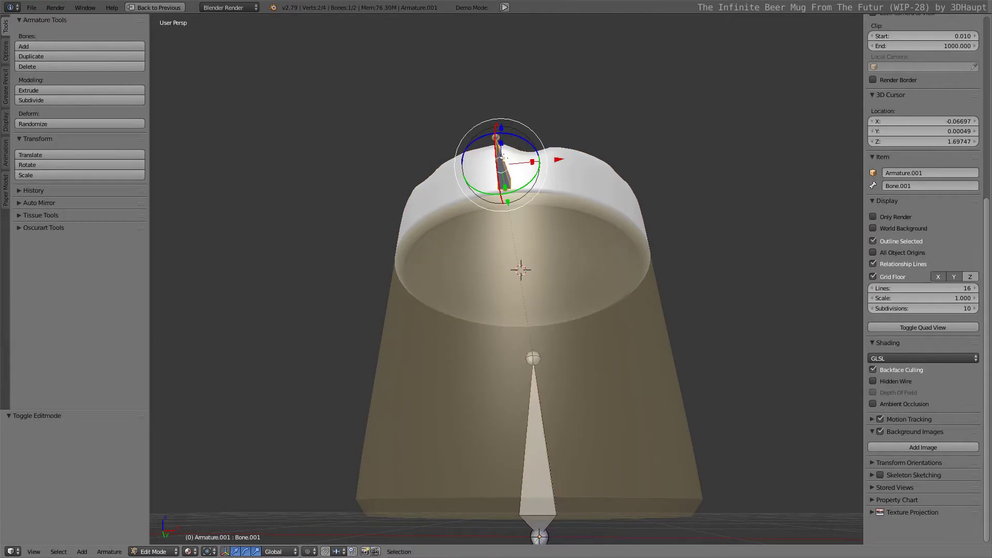
pyautogui.press('KP_7')
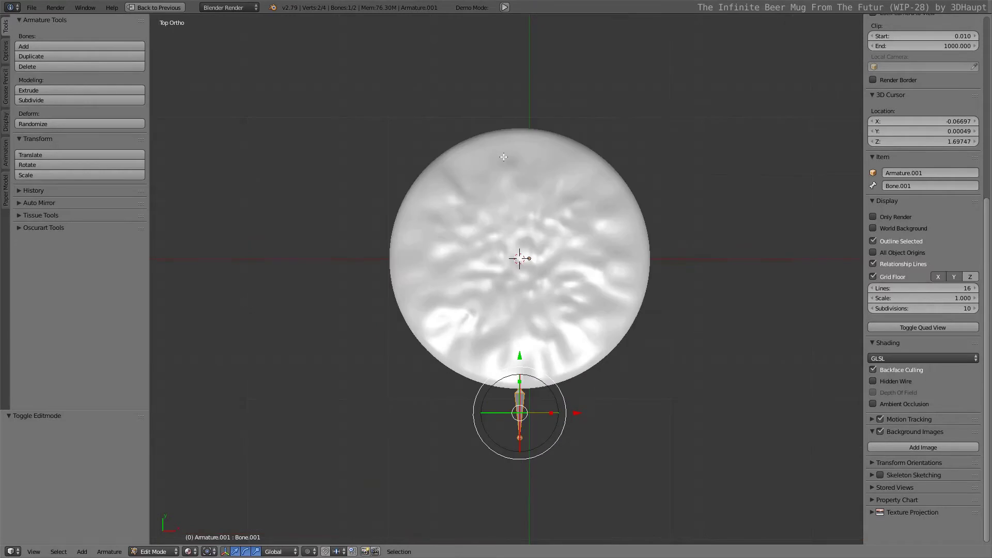
pyautogui.hotkey('alt', 'r')
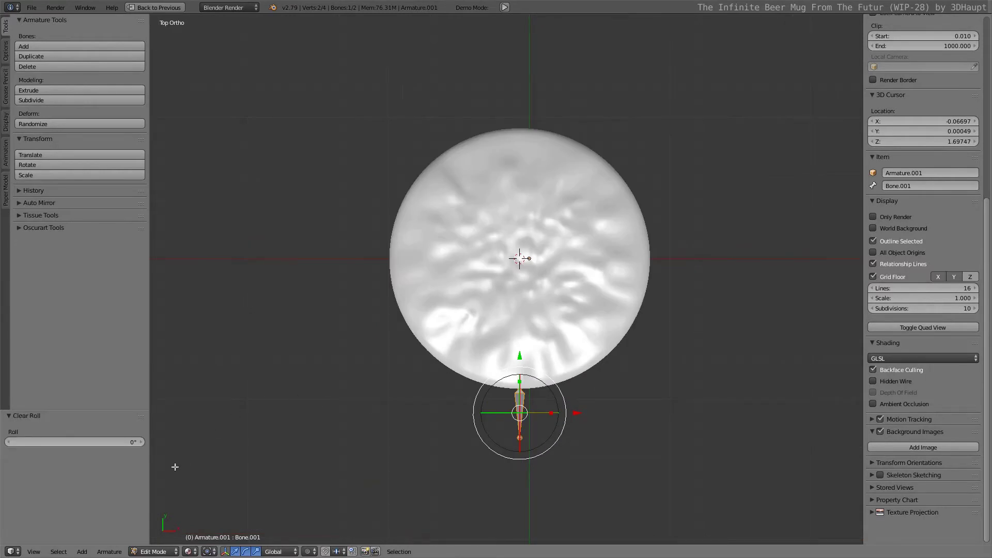
pyautogui.scroll(2, 466, 349)
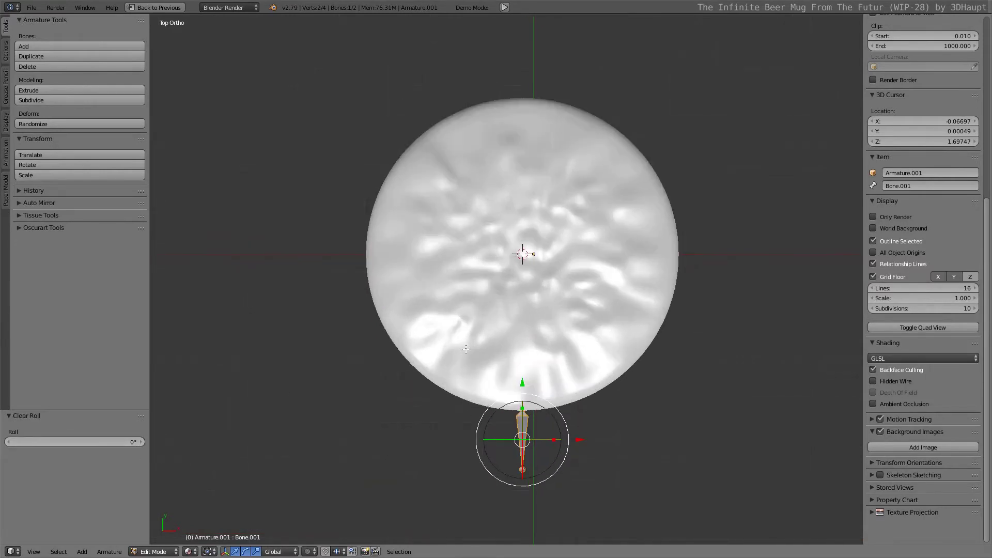
pyautogui.scroll(-2, 466, 350)
pyautogui.press('r')
pyautogui.press('Escape')
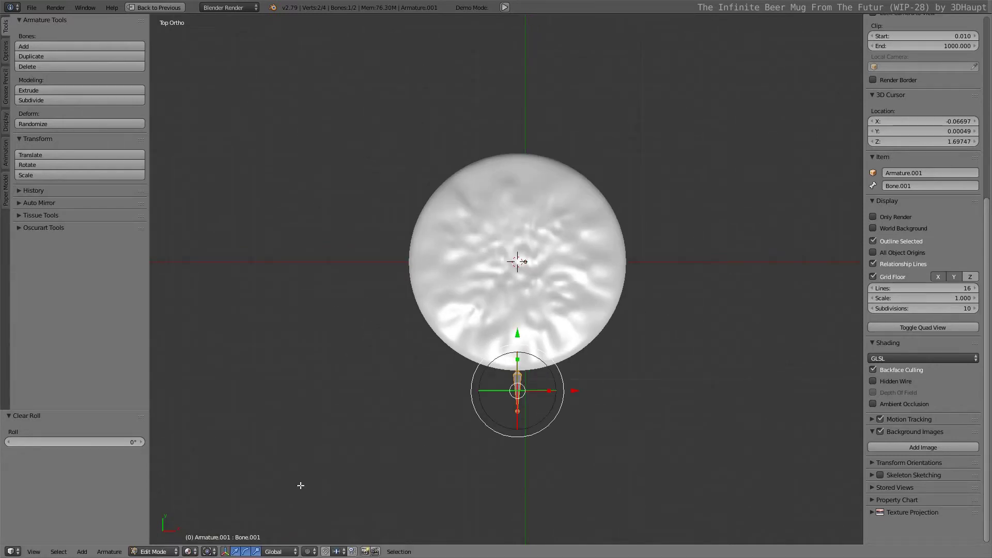
pyautogui.click(210, 552)
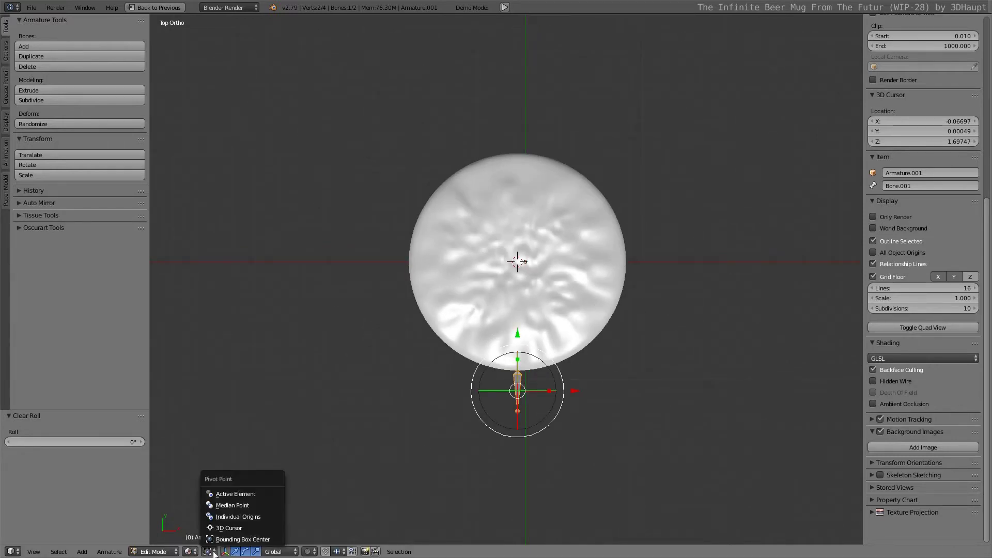
# - Set the pivot to the 3D cursor and add a copy of the side bone rotated 90°
pyautogui.click(230, 530)
pyautogui.press('r')
pyautogui.press('Escape')
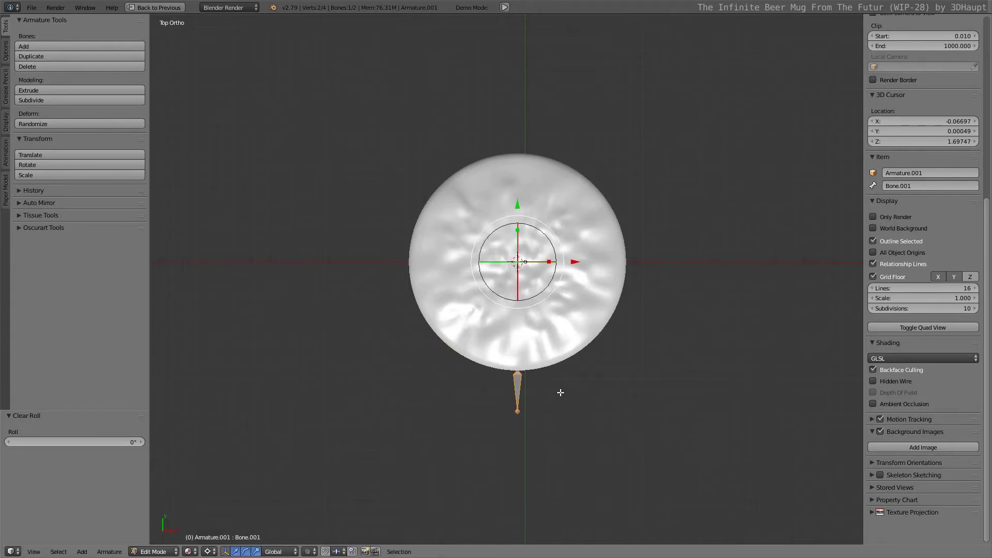
pyautogui.hotkey('shift', 'd')
pyautogui.press('Escape')
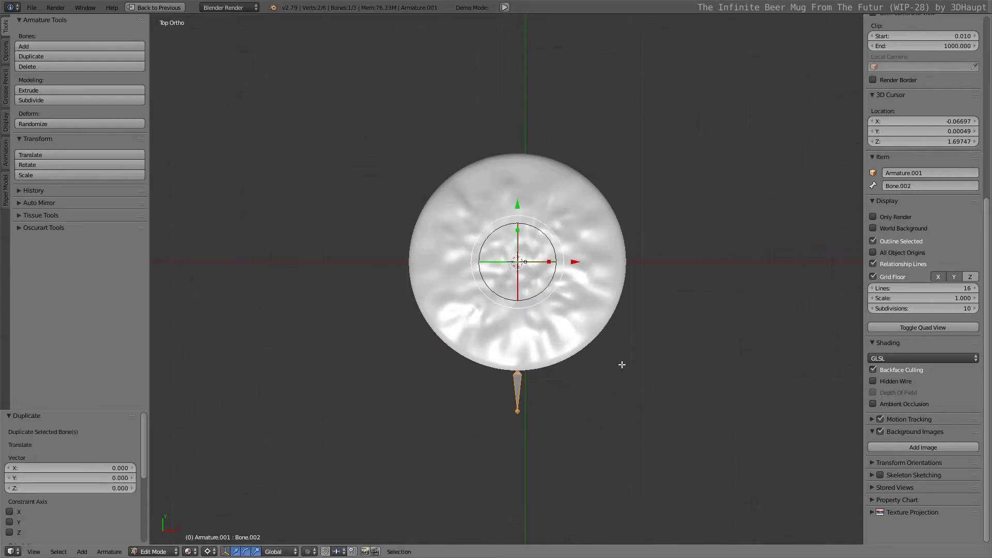
pyautogui.press('r')
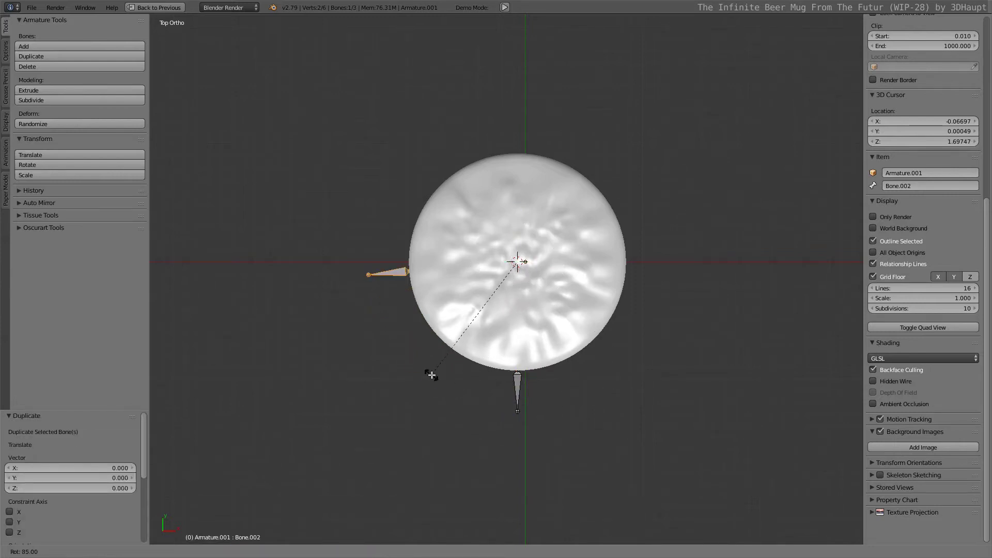
pyautogui.press('Return')
# - Duplicate both rim bones and rotate the copies 180° around the foam's centre
pyautogui.keyDown('shift'); pyautogui.rightClick(517, 396); pyautogui.keyUp('shift')
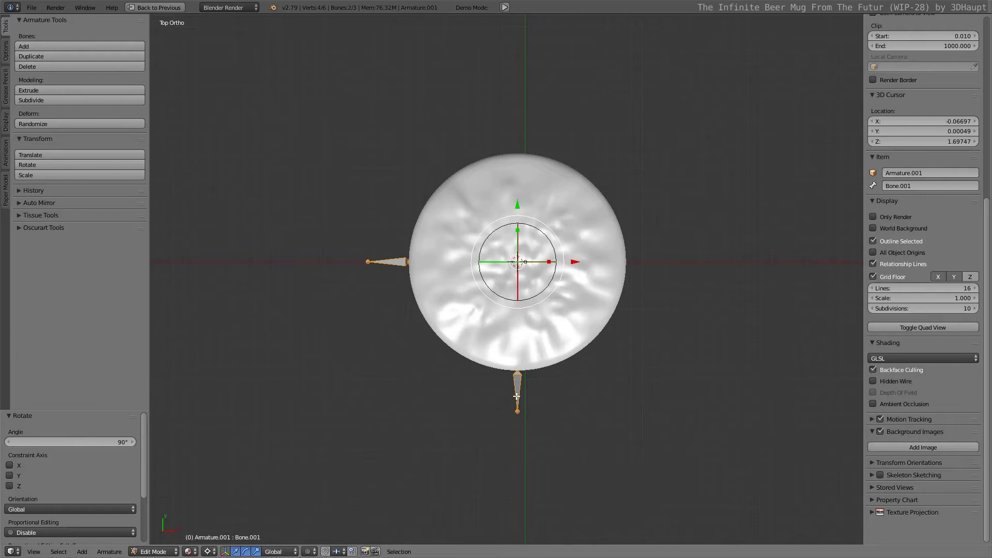
pyautogui.hotkey('shift', 'd')
pyautogui.rightClick(602, 412)
pyautogui.press('r')
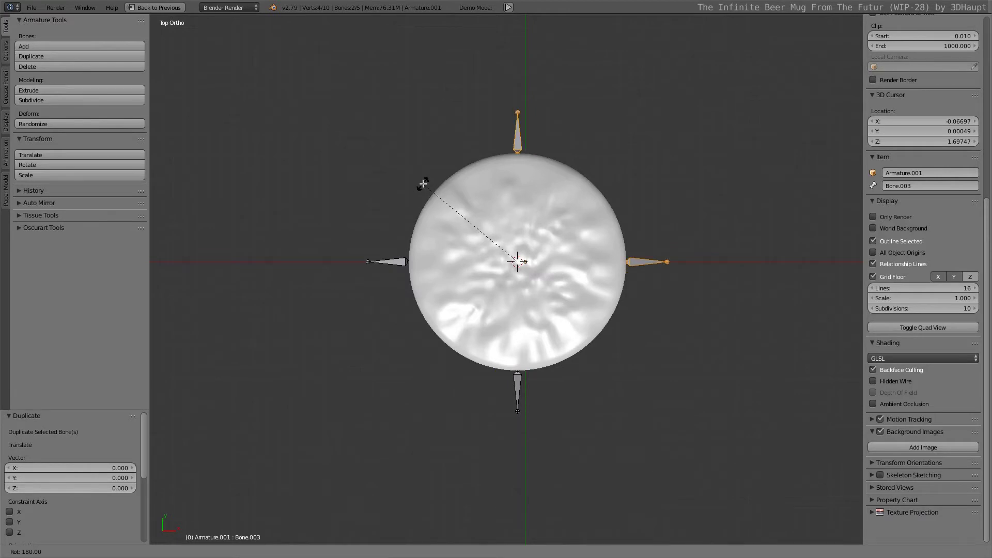
pyautogui.click(424, 184)
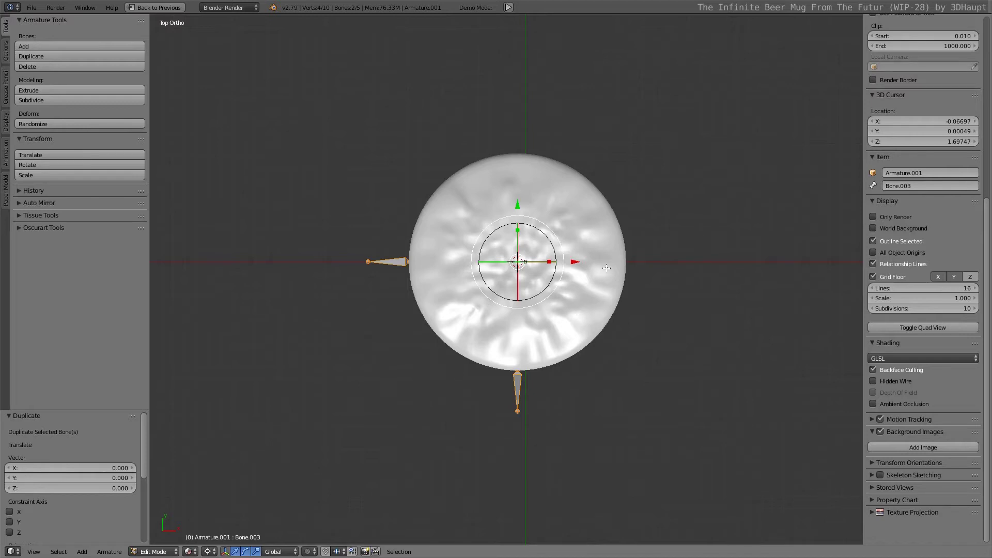
pyautogui.press('r')
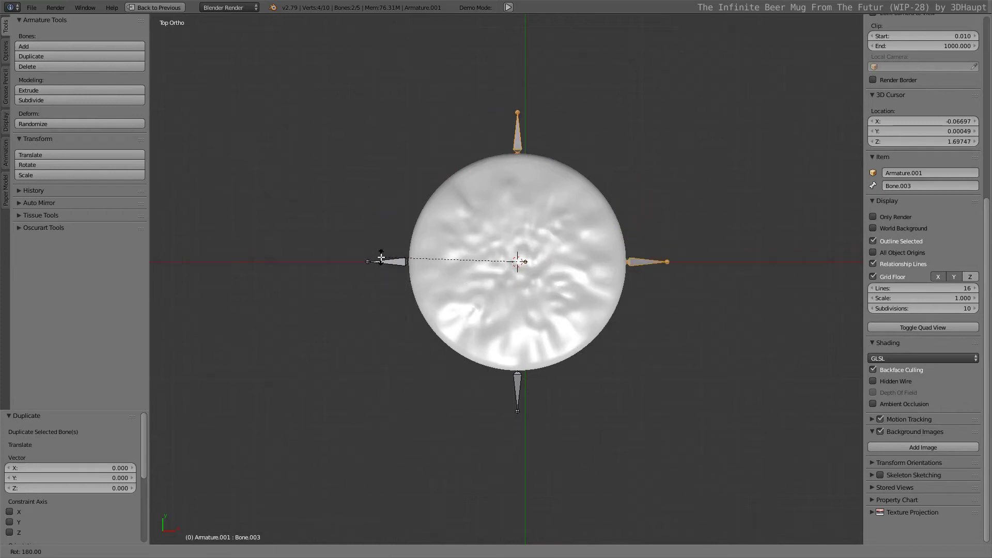
pyautogui.click(381, 257)
# - Duplicate all four rim bones and rotate the copies 45° to make eight evenly spaced bones
pyautogui.keyDown('shift'); pyautogui.rightClick(391, 261); pyautogui.keyUp('shift')
pyautogui.keyDown('shift'); pyautogui.rightClick(516, 386); pyautogui.keyUp('shift')
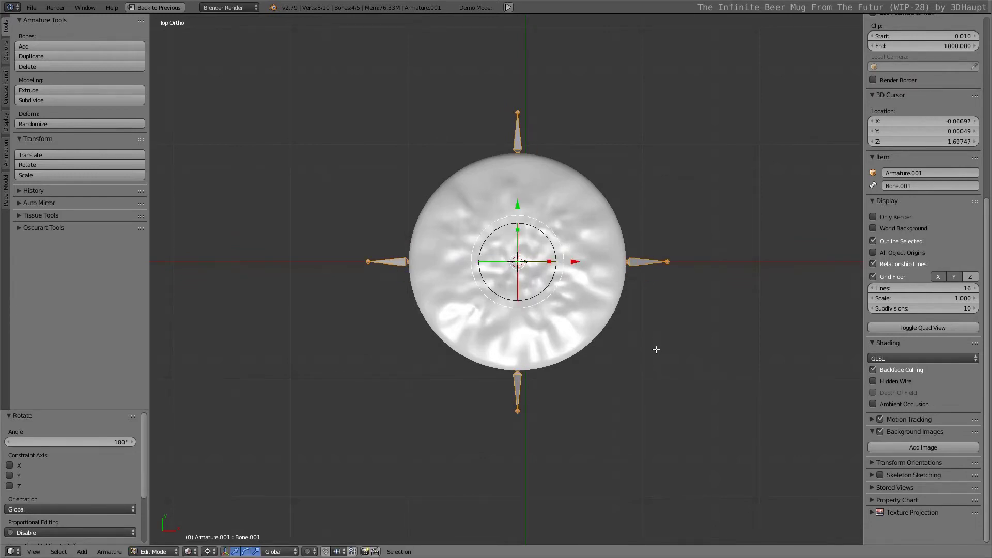
pyautogui.hotkey('shift', 'd')
pyautogui.press('Escape')
pyautogui.press('t')
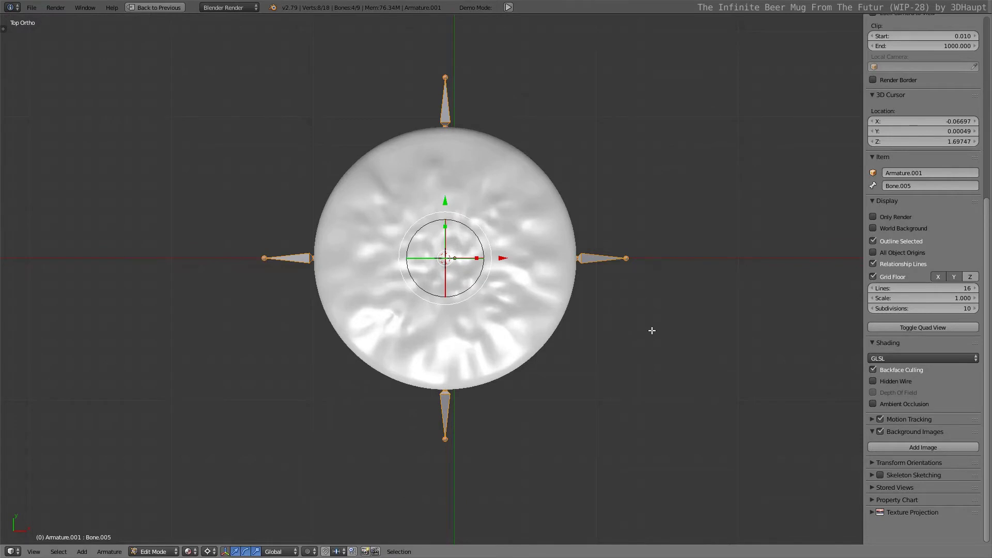
pyautogui.press('r')
pyautogui.press('Escape')
pyautogui.press('r')
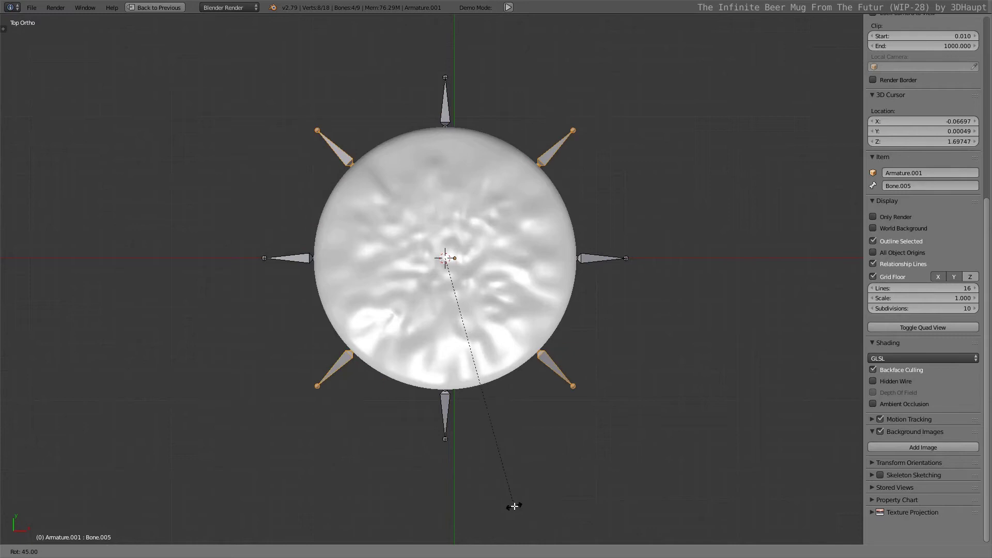
pyautogui.click(510, 508)
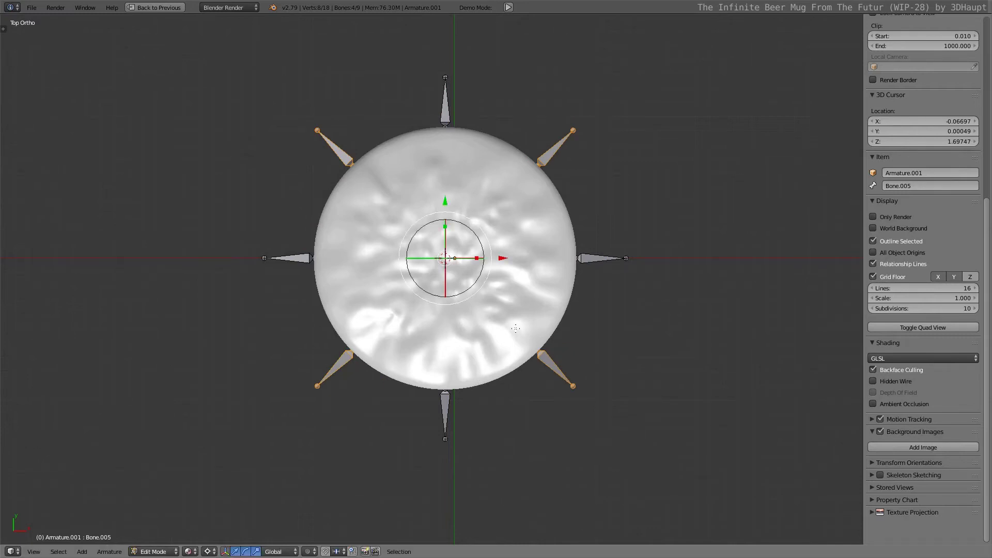
pyautogui.press('KP_1')
# - Orbit to view the mug from below and select the end of Bone.006
pyautogui.moveTo(515, 328); pyautogui.dragTo(445, 279, button='middle')
pyautogui.scroll(-3, 431, 277)
pyautogui.moveTo(266, 295)
pyautogui.mouseDown(button='middle')
pyautogui.moveTo(290, 348)
pyautogui.moveTo(292, 240)
pyautogui.moveTo(310, 208)
pyautogui.moveTo(373, 274)
pyautogui.moveTo(326, 252)
pyautogui.moveTo(360, 240)
pyautogui.mouseUp(button='middle')
pyautogui.moveTo(322, 201); pyautogui.dragTo(268, 219, button='middle')
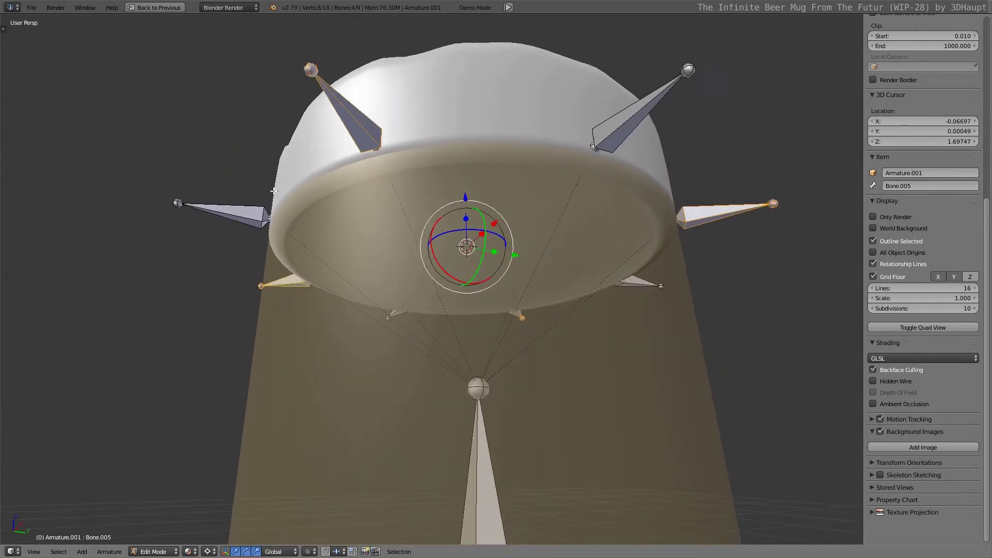
pyautogui.rightClick(268, 219)
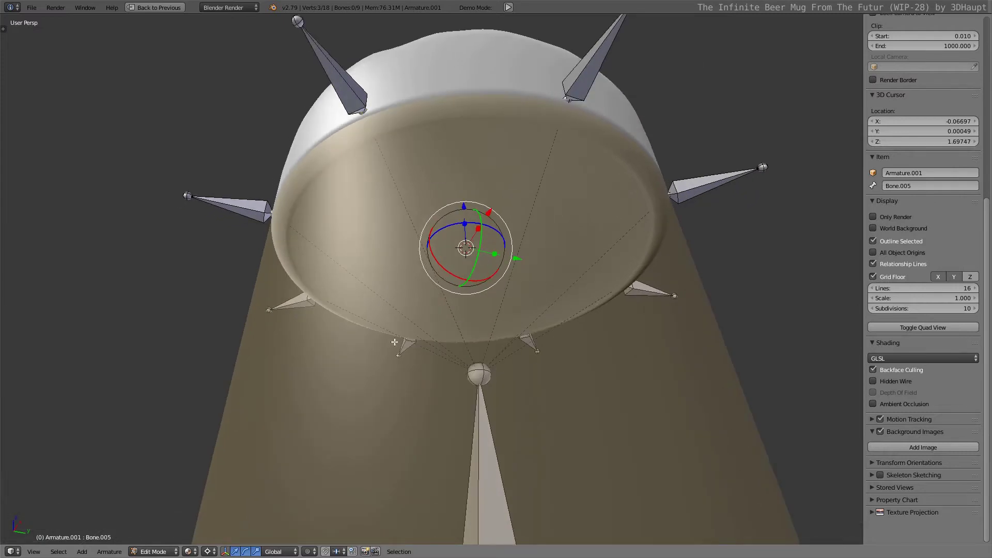
pyautogui.rightClick(517, 331)
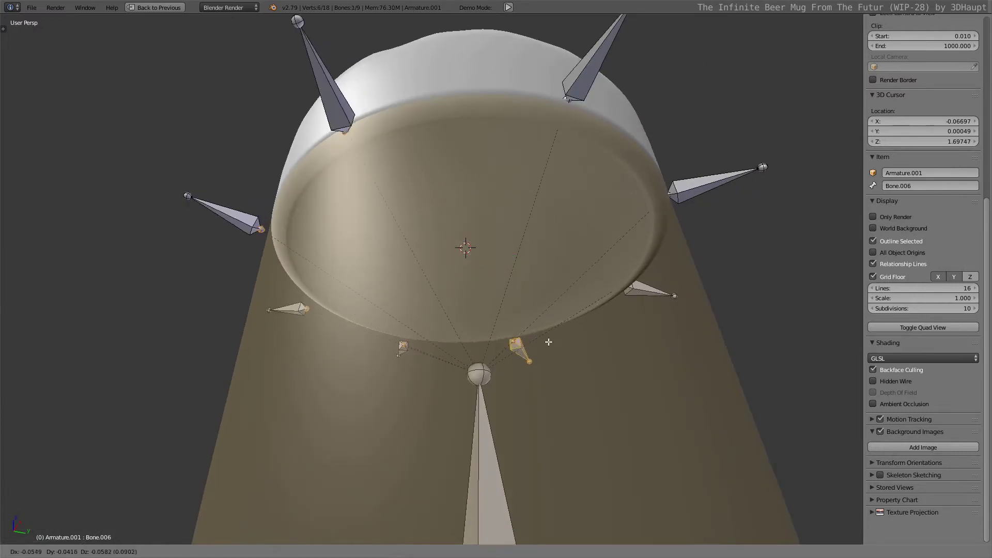
pyautogui.moveTo(512, 307); pyautogui.dragTo(527, 215, button='middle')
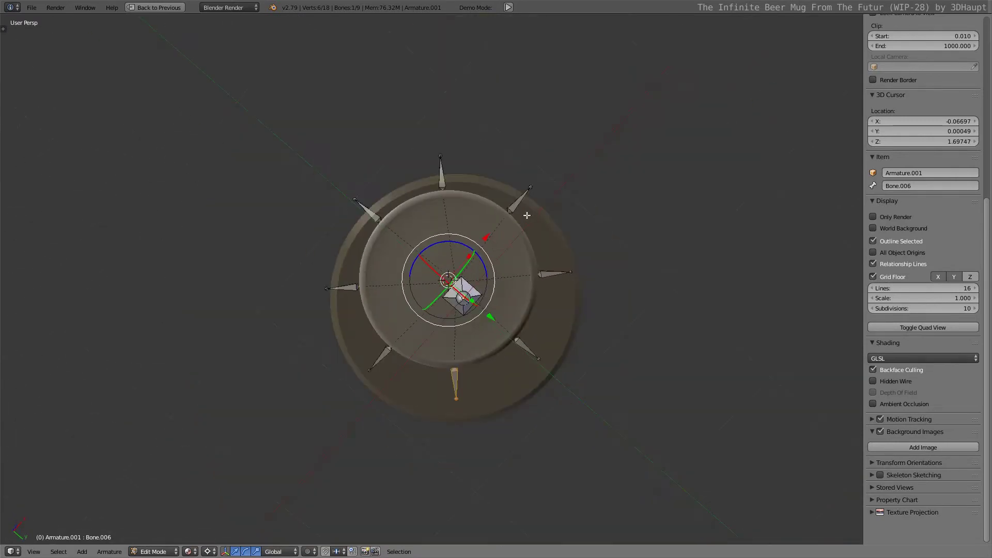
# - From the top view, select the outer bone tip joints around the foam ring
pyautogui.press('KP_7')
pyautogui.scroll(4, 527, 215)
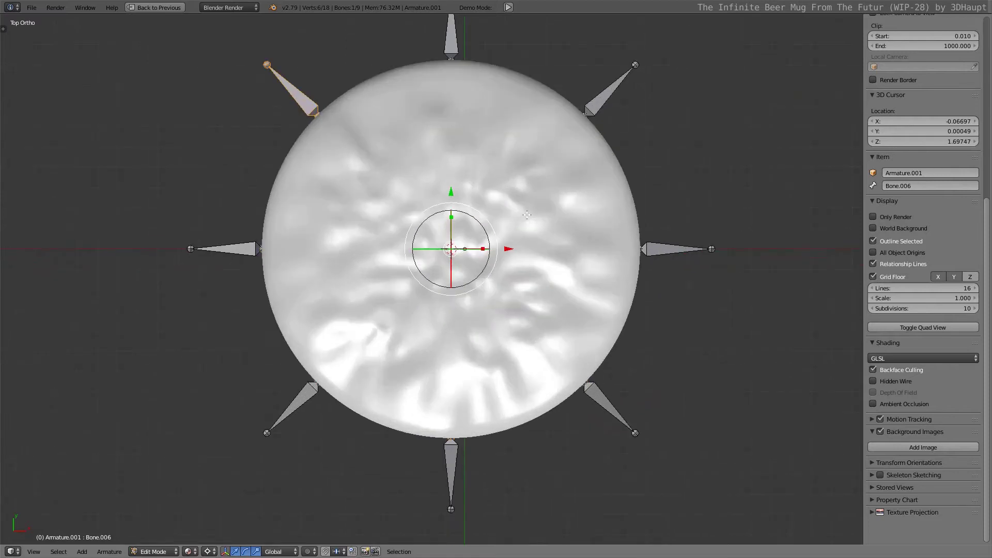
pyautogui.rightClick(324, 118)
pyautogui.keyDown('shift'); pyautogui.rightClick(586, 385); pyautogui.keyUp('shift')
pyautogui.keyDown('shift'); pyautogui.rightClick(440, 439); pyautogui.keyUp('shift')
pyautogui.keyDown('shift'); pyautogui.rightClick(447, 462); pyautogui.keyUp('shift')
pyautogui.moveTo(416, 345); pyautogui.dragTo(434, 269, button='middle')
# - Scale the selected bone tips slightly inward and restore the normal multi-area layout
pyautogui.press('s')
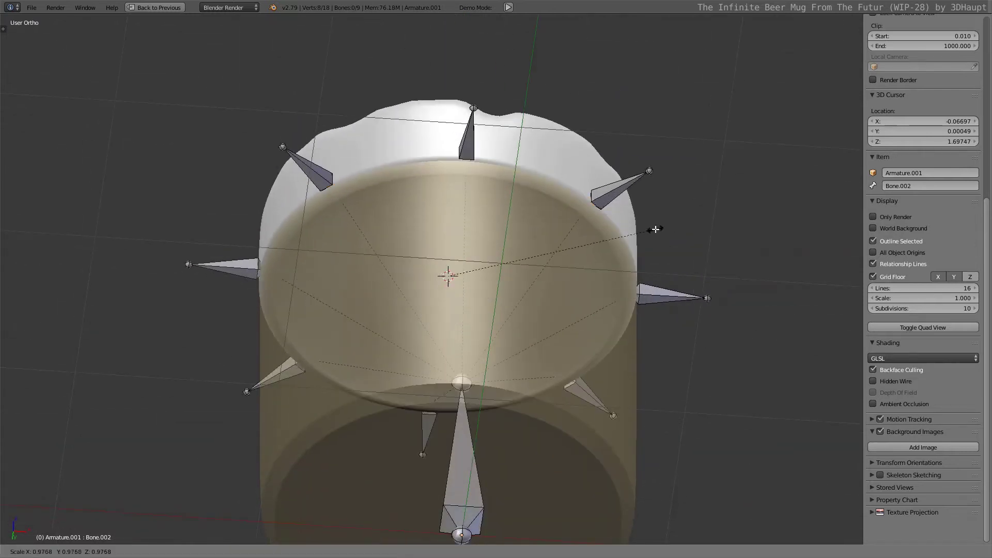
pyautogui.click(568, 256)
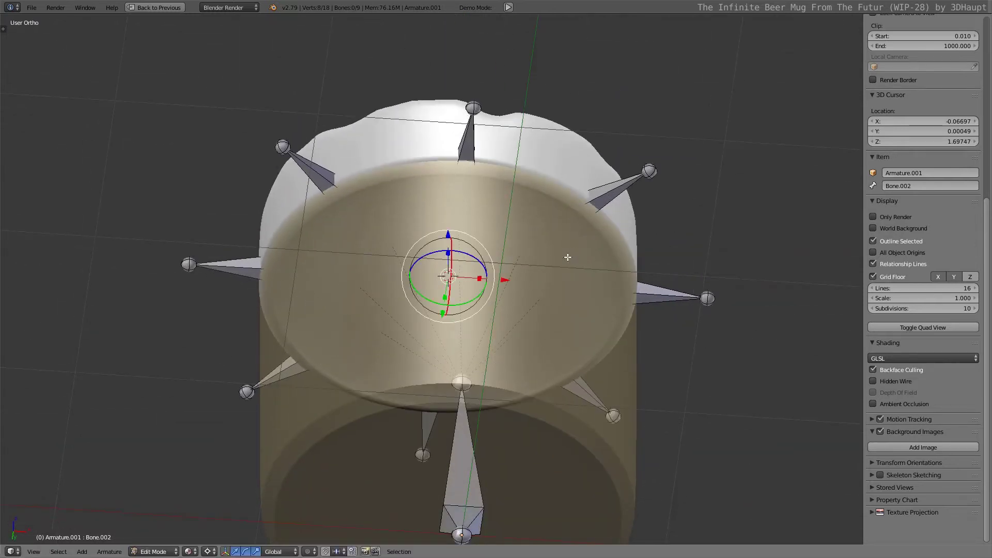
pyautogui.hotkey('ctrl', 'Up')
# - Turn on X-Ray and Envelope bone display for the armature, then resize the selected bones
pyautogui.click(91, 393)
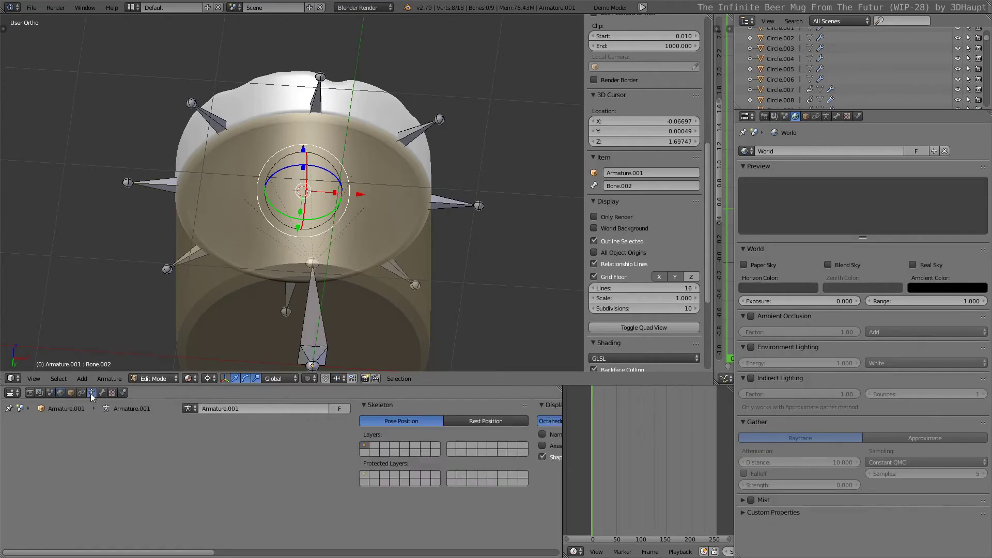
pyautogui.scroll(-5, 429, 425)
pyautogui.scroll(-4, 429, 425)
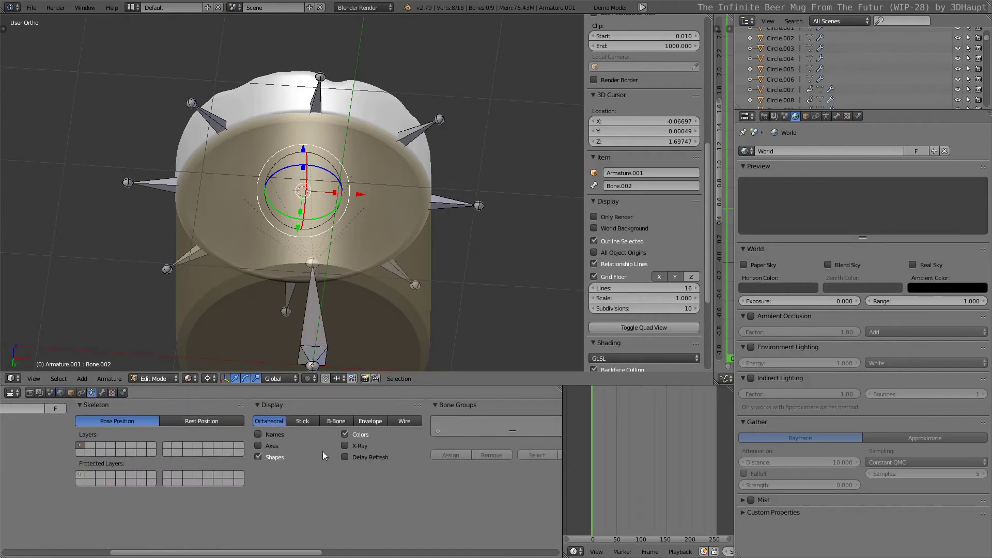
pyautogui.click(362, 444)
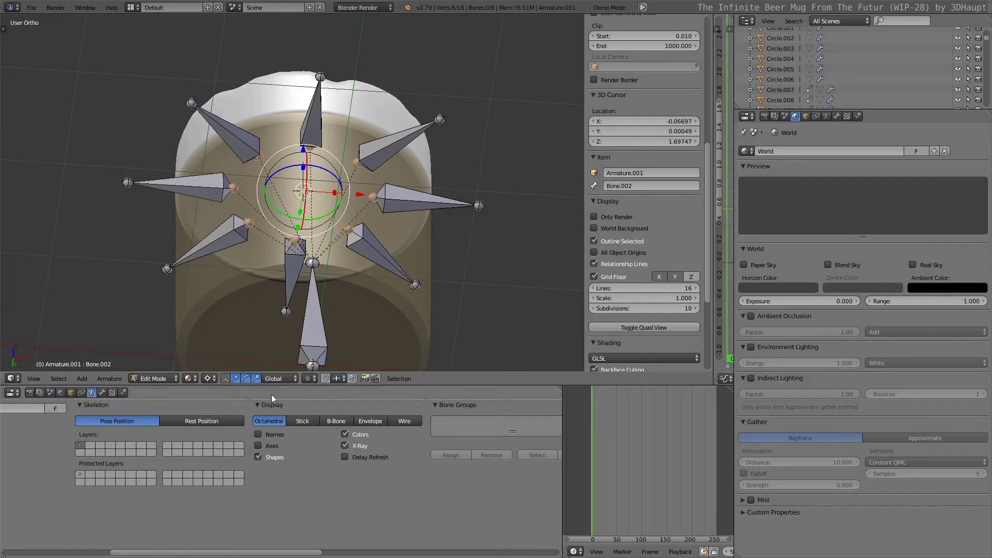
pyautogui.click(337, 421)
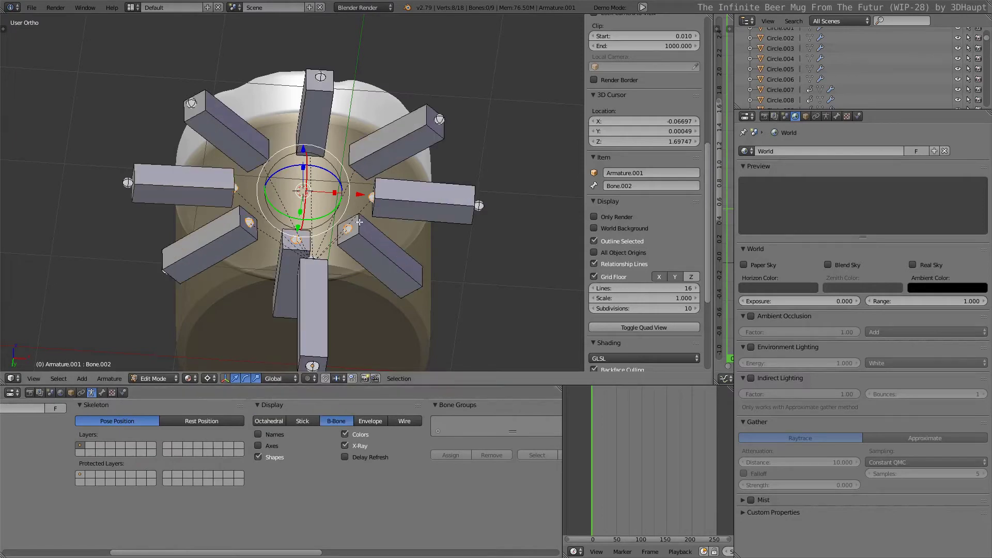
pyautogui.click(374, 424)
pyautogui.press('s')
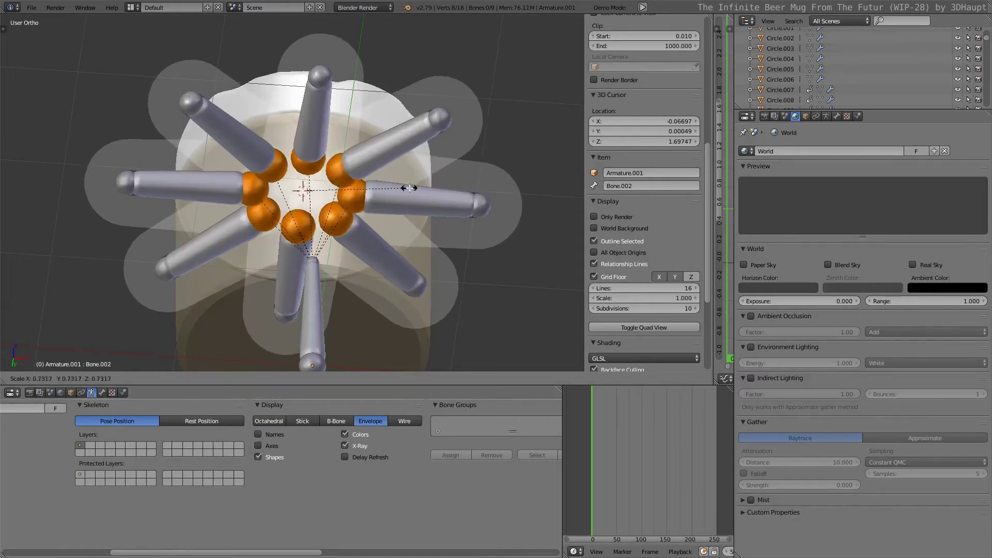
pyautogui.click(381, 187)
# - Select the nine bone tip joints and enlarge their envelopes
pyautogui.rightClick(396, 145)
pyautogui.rightClick(440, 119)
pyautogui.keyDown('shift'); pyautogui.rightClick(484, 209); pyautogui.keyUp('shift')
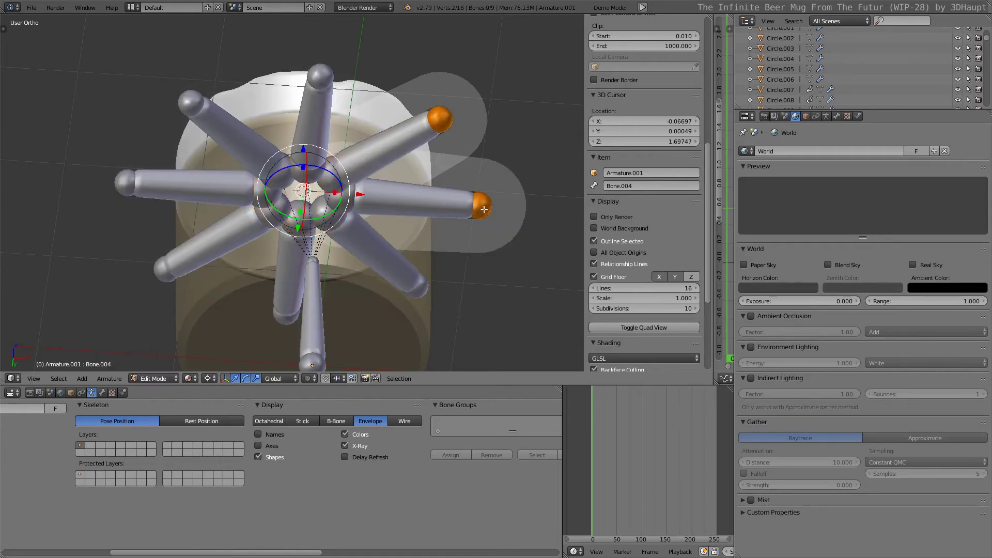
pyautogui.keyDown('shift'); pyautogui.rightClick(421, 301); pyautogui.keyUp('shift')
pyautogui.keyDown('shift'); pyautogui.rightClick(281, 324); pyautogui.keyUp('shift')
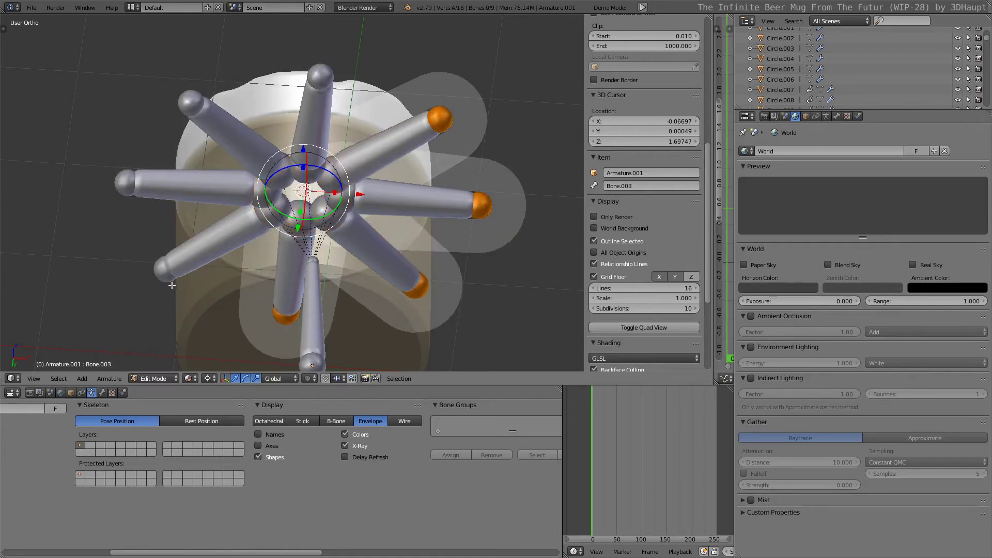
pyautogui.keyDown('shift'); pyautogui.rightClick(164, 269); pyautogui.keyUp('shift')
pyautogui.keyDown('shift'); pyautogui.rightClick(125, 182); pyautogui.keyUp('shift')
pyautogui.keyDown('shift'); pyautogui.rightClick(180, 98); pyautogui.keyUp('shift')
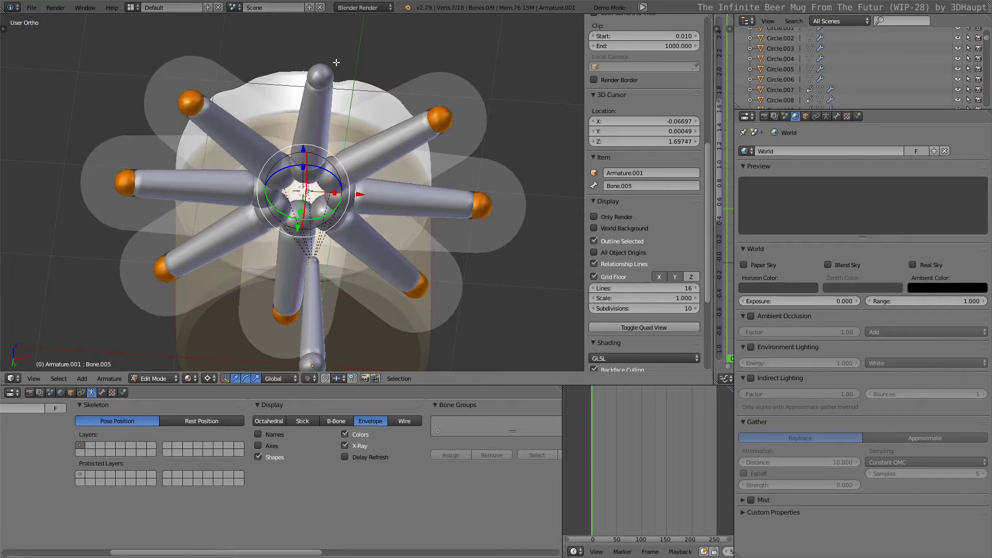
pyautogui.keyDown('shift'); pyautogui.rightClick(320, 75); pyautogui.keyUp('shift')
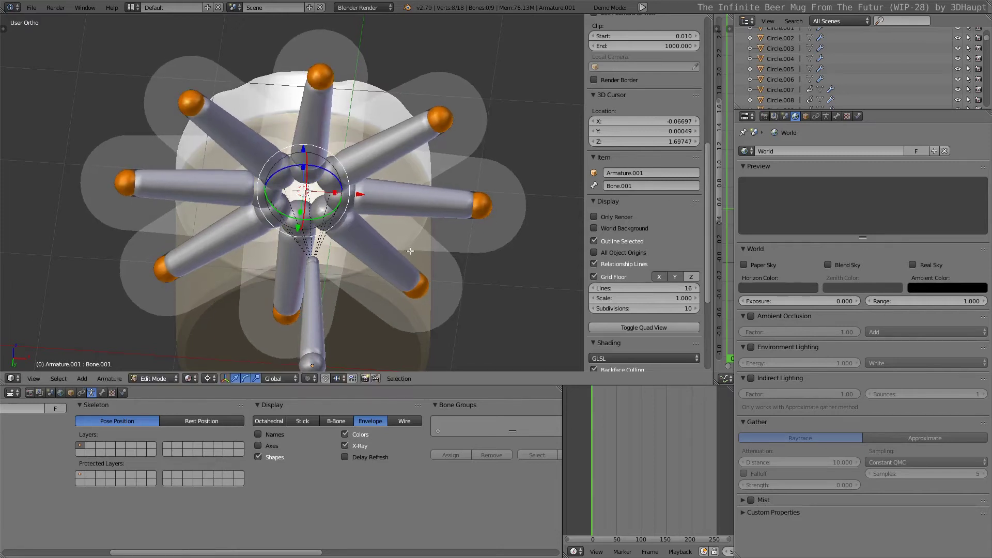
pyautogui.hotkey('alt', 's')
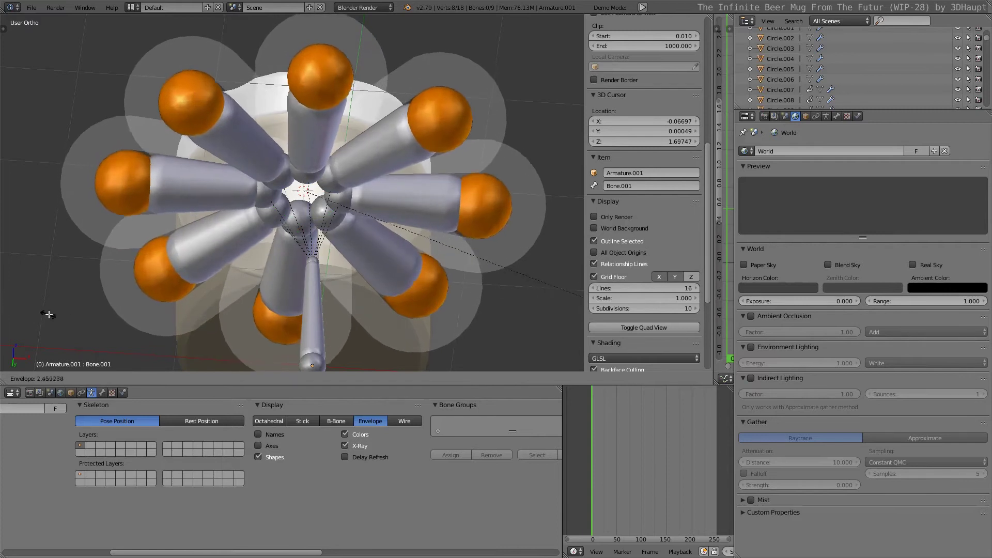
pyautogui.click(220, 341)
# - From an angled side view, enlarge the bone envelopes further
pyautogui.scroll(-2, 267, 296)
pyautogui.moveTo(371, 102)
pyautogui.mouseDown(button='middle')
pyautogui.moveTo(369, 133)
pyautogui.moveTo(413, 238)
pyautogui.mouseUp(button='middle')
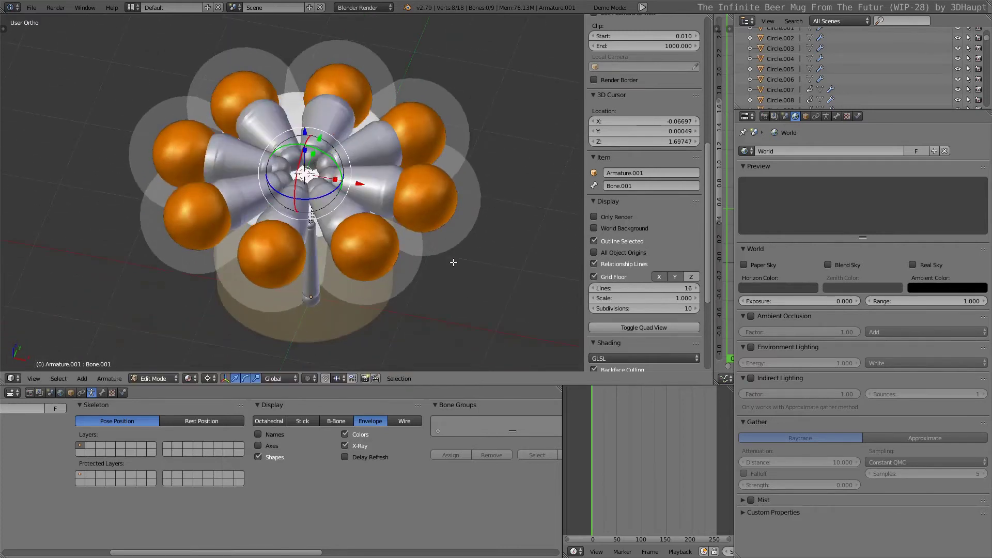
pyautogui.hotkey('alt', 's')
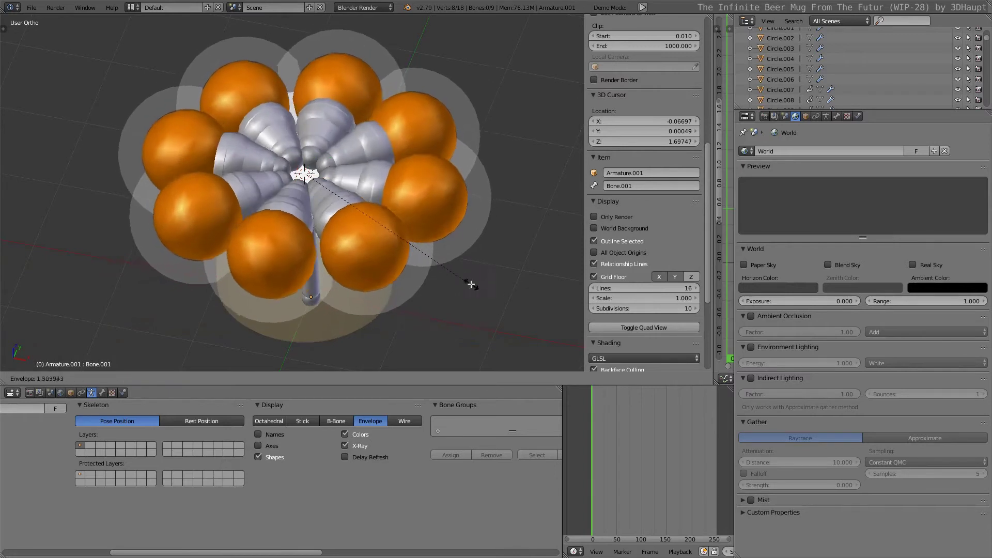
pyautogui.click(483, 277)
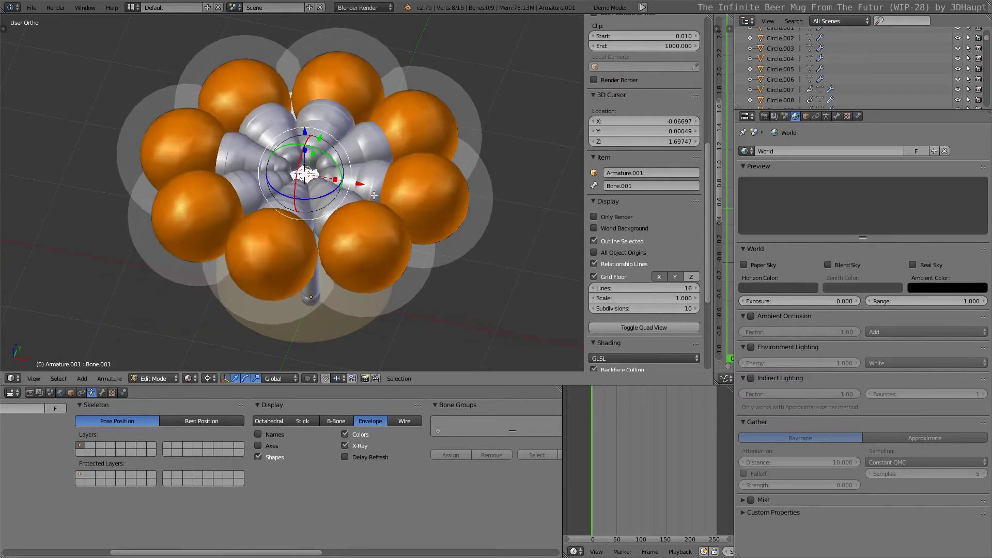
# - Select all nine bones and resize their envelopes
pyautogui.moveTo(374, 195); pyautogui.dragTo(392, 180, button='middle')
pyautogui.scroll(2, 393, 179)
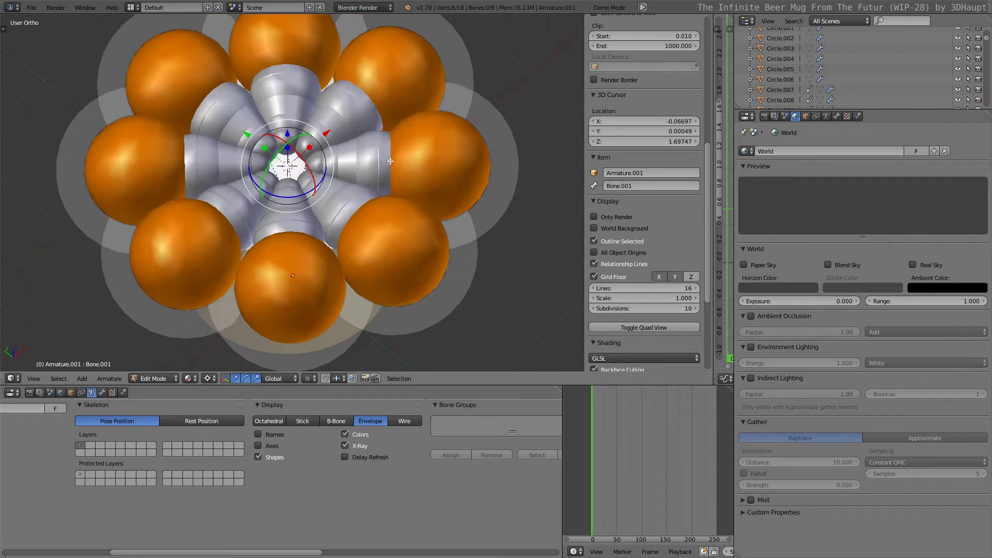
pyautogui.rightClick(372, 157)
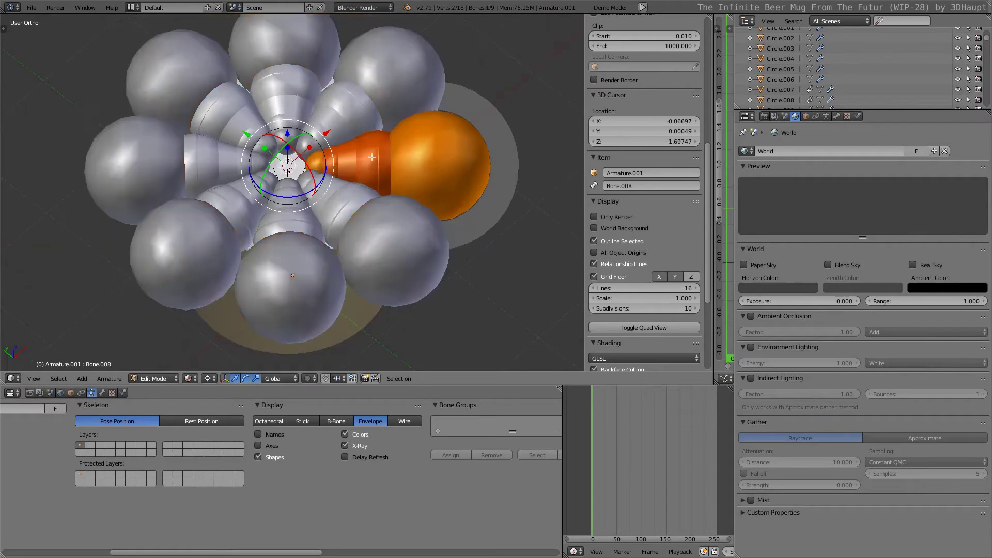
pyautogui.keyDown('shift'); pyautogui.rightClick(338, 197); pyautogui.keyUp('shift')
pyautogui.keyDown('shift'); pyautogui.rightClick(343, 131); pyautogui.keyUp('shift')
pyautogui.keyDown('shift'); pyautogui.rightClick(284, 106); pyautogui.keyUp('shift')
pyautogui.keyDown('shift'); pyautogui.rightClick(347, 122); pyautogui.keyUp('shift')
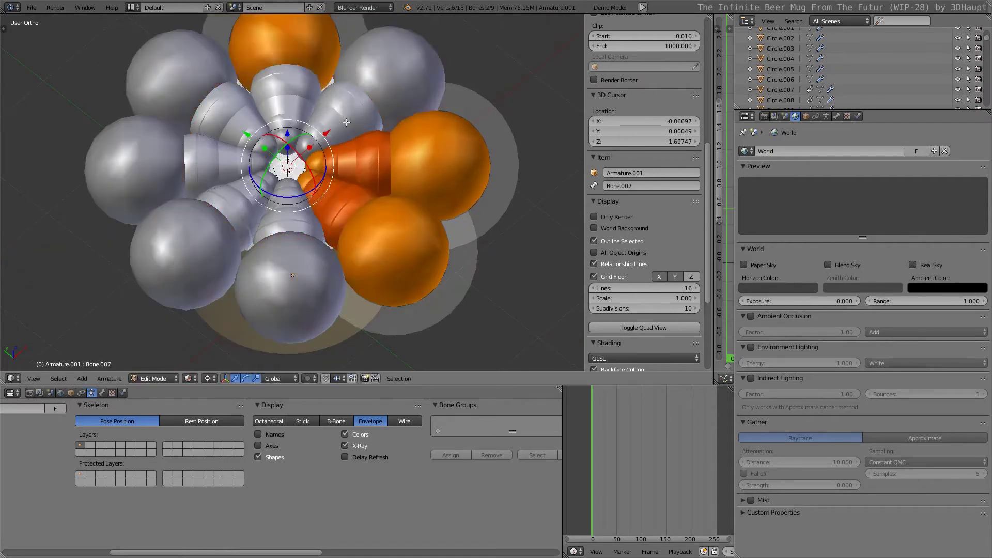
pyautogui.press('a')
pyautogui.hotkey('alt', 's')
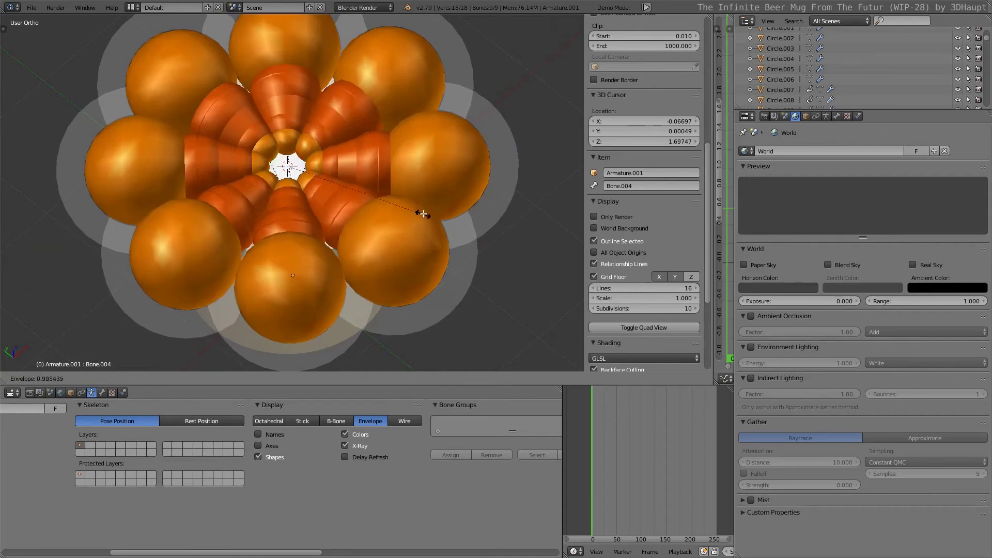
pyautogui.click(449, 211)
# - Reselect the ring bones from a top view and resize all envelopes again
pyautogui.rightClick(480, 172)
pyautogui.keyDown('shift'); pyautogui.rightClick(421, 269); pyautogui.keyUp('shift')
pyautogui.keyDown('shift'); pyautogui.rightClick(289, 289); pyautogui.keyUp('shift')
pyautogui.keyDown('shift'); pyautogui.rightClick(197, 258); pyautogui.keyUp('shift')
pyautogui.keyDown('shift'); pyautogui.rightClick(124, 153); pyautogui.keyUp('shift')
pyautogui.keyDown('shift'); pyautogui.rightClick(158, 82); pyautogui.keyUp('shift')
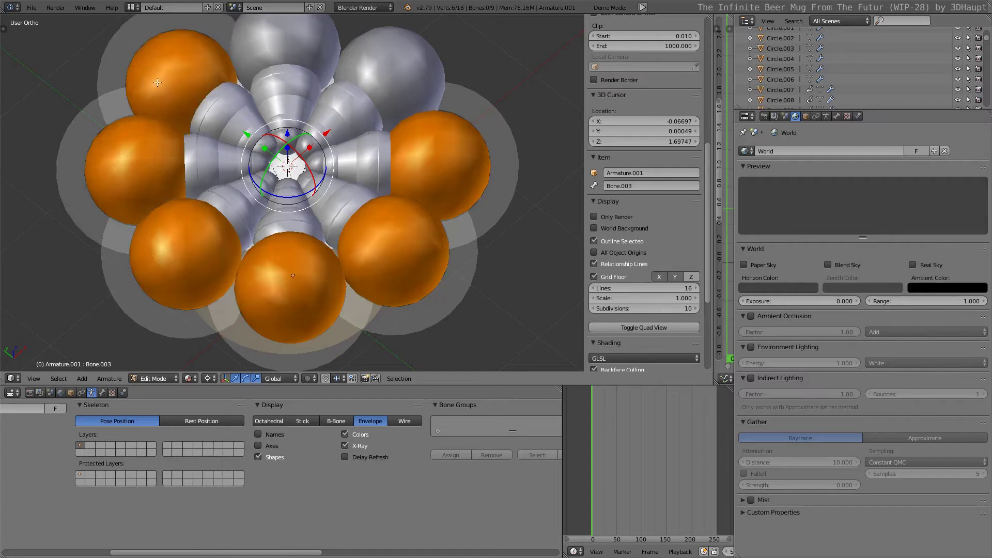
pyautogui.keyDown('shift'); pyautogui.rightClick(227, 47); pyautogui.keyUp('shift')
pyautogui.keyDown('shift'); pyautogui.rightClick(397, 69); pyautogui.keyUp('shift')
pyautogui.scroll(-3, 491, 249)
pyautogui.moveTo(484, 242)
pyautogui.mouseDown(button='middle')
pyautogui.moveTo(437, 200)
pyautogui.moveTo(377, 172)
pyautogui.mouseUp(button='middle')
pyautogui.press('a')
pyautogui.press('a')
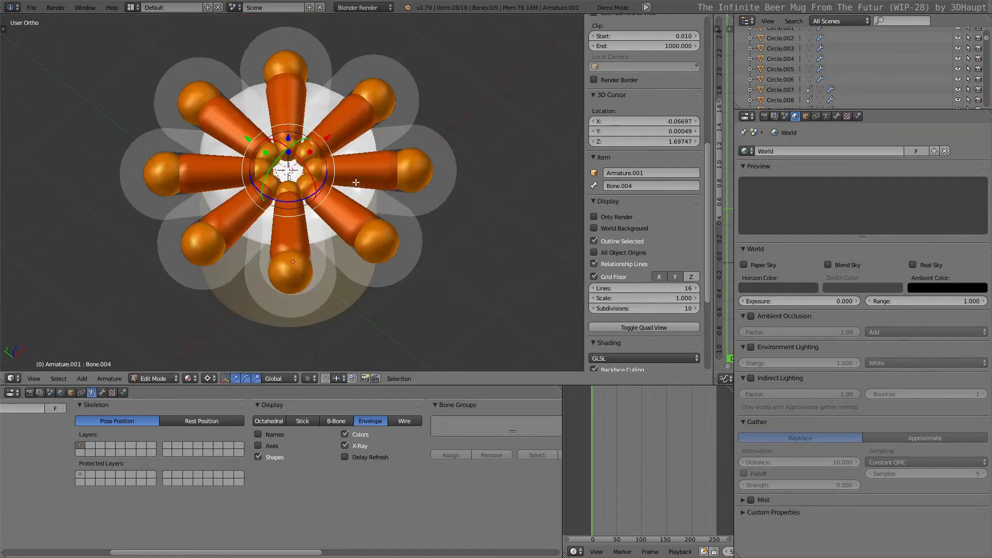
pyautogui.hotkey('alt', 's')
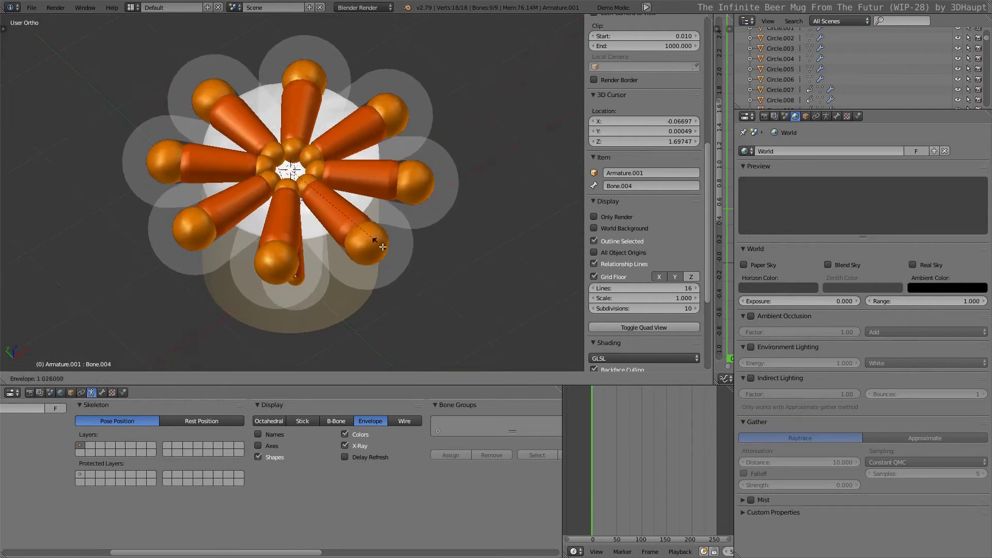
pyautogui.click(467, 304)
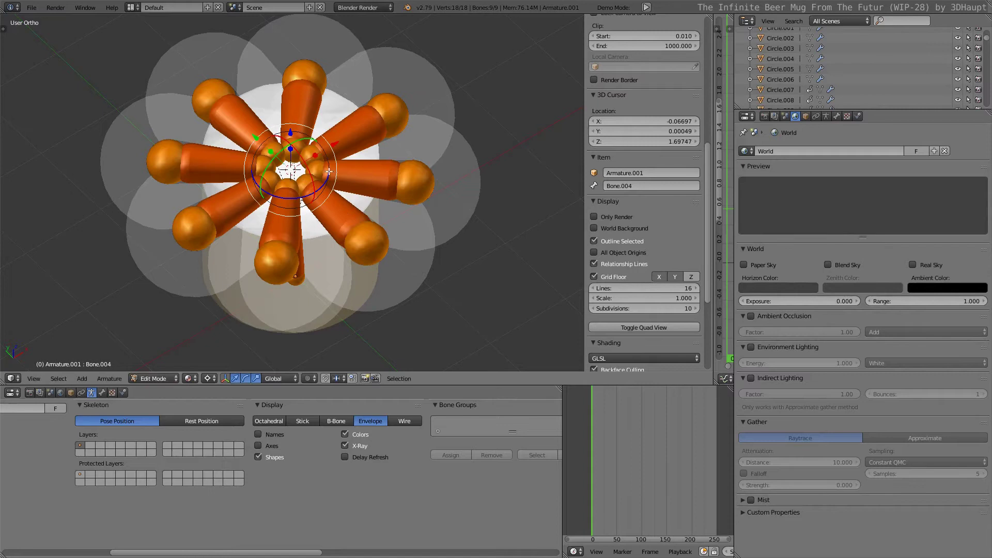
# - Select the bones' inner joints and scale them about 1.83× outward from the centre
pyautogui.rightClick(310, 168)
pyautogui.keyDown('shift'); pyautogui.rightClick(315, 174); pyautogui.keyUp('shift')
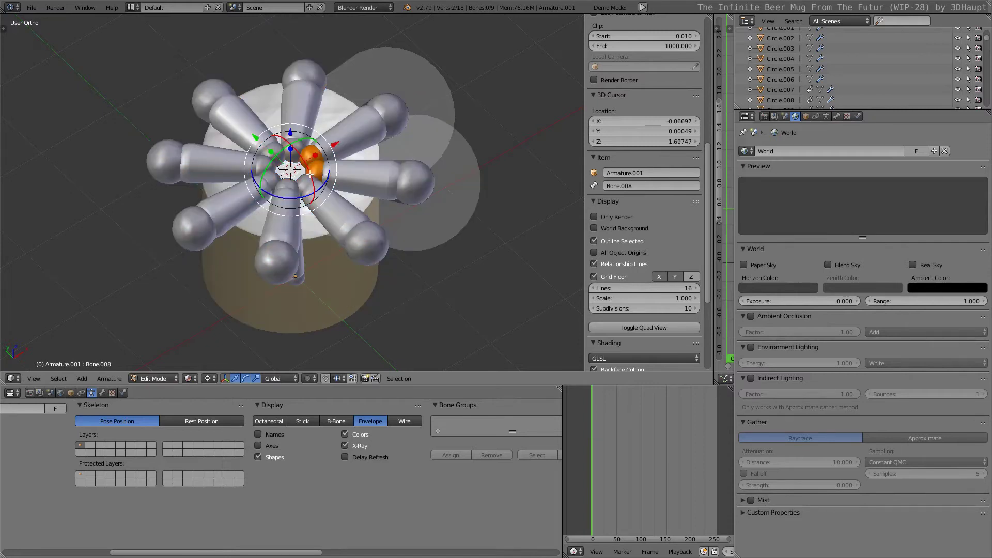
pyautogui.keyDown('shift'); pyautogui.rightClick(310, 184); pyautogui.keyUp('shift')
pyautogui.keyDown('shift'); pyautogui.rightClick(292, 190); pyautogui.keyUp('shift')
pyautogui.keyDown('shift'); pyautogui.rightClick(269, 170); pyautogui.keyUp('shift')
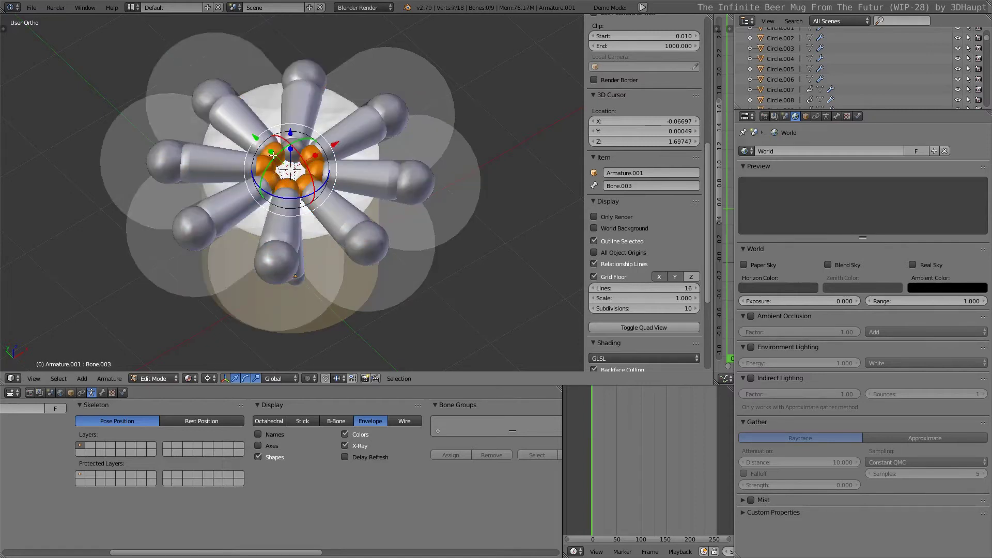
pyautogui.keyDown('shift'); pyautogui.rightClick(295, 145); pyautogui.keyUp('shift')
pyautogui.press('s')
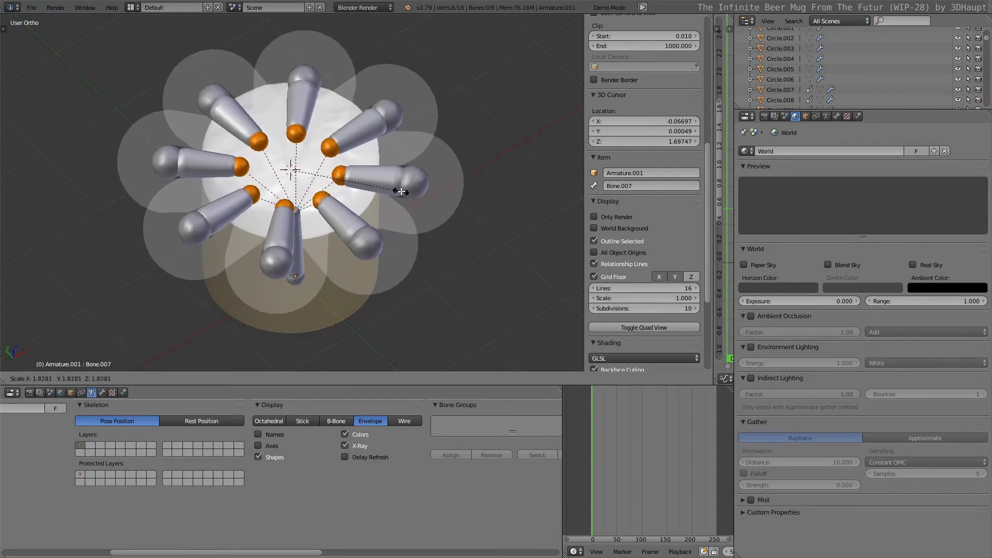
pyautogui.click(402, 187)
pyautogui.scroll(2, 405, 225)
pyautogui.scroll(-2, 405, 225)
# - Select all bones and enlarge their envelopes in two Alt+S passes
pyautogui.press('a')
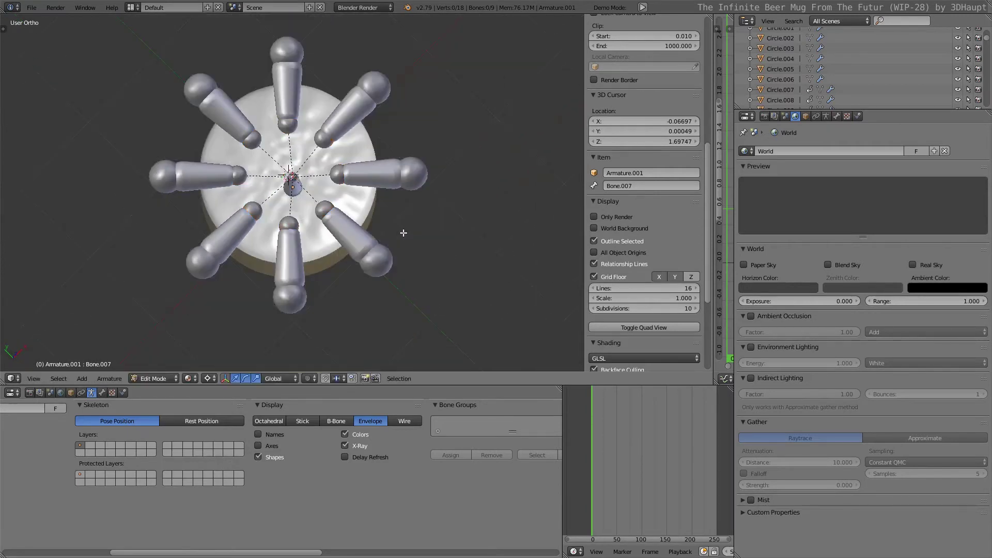
pyautogui.press('a')
pyautogui.hotkey('alt', 's')
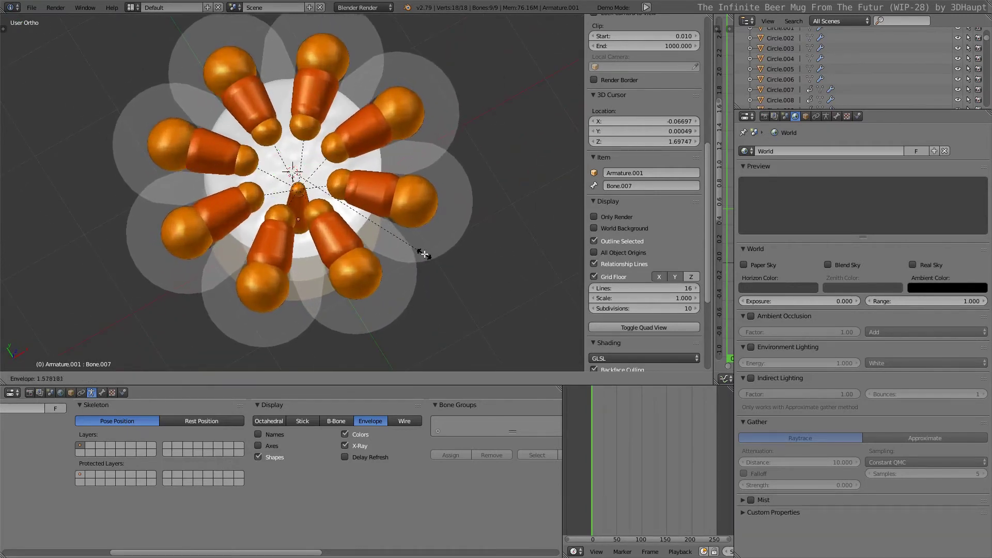
pyautogui.click(428, 258)
pyautogui.moveTo(377, 216); pyautogui.dragTo(391, 247, button='middle')
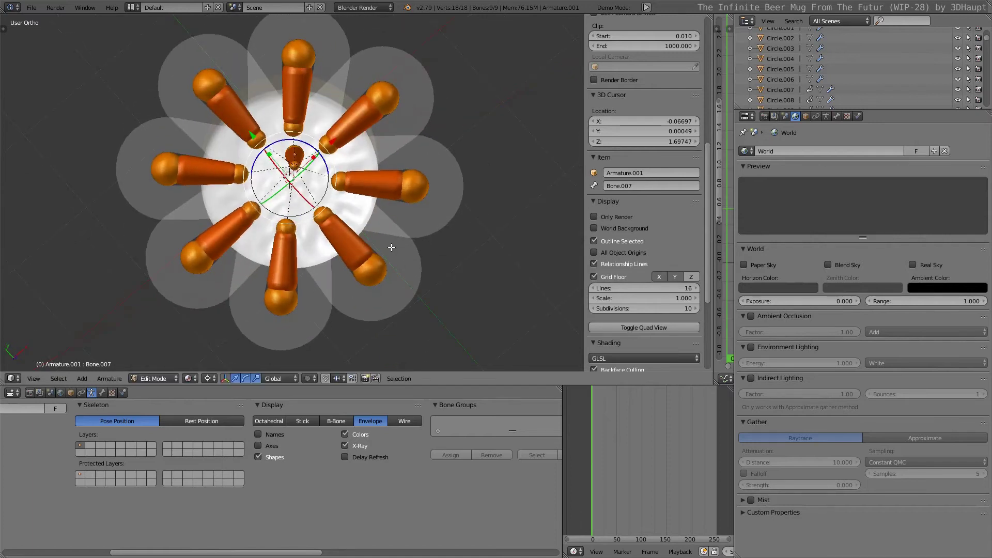
pyautogui.hotkey('alt', 's')
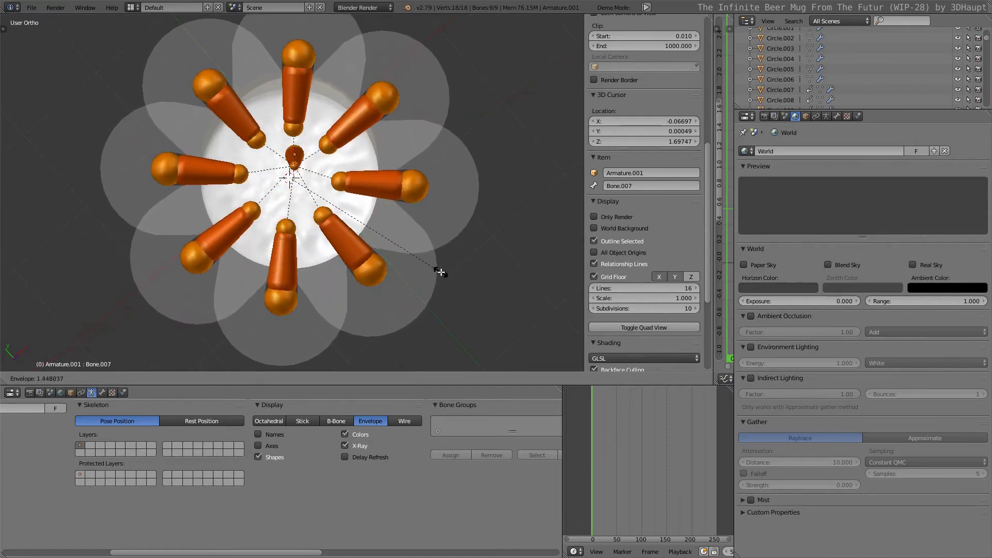
pyautogui.click(445, 247)
# - Switch to a top perspective view with wireframe shading
pyautogui.press('KP_5')
pyautogui.press('KP_7')
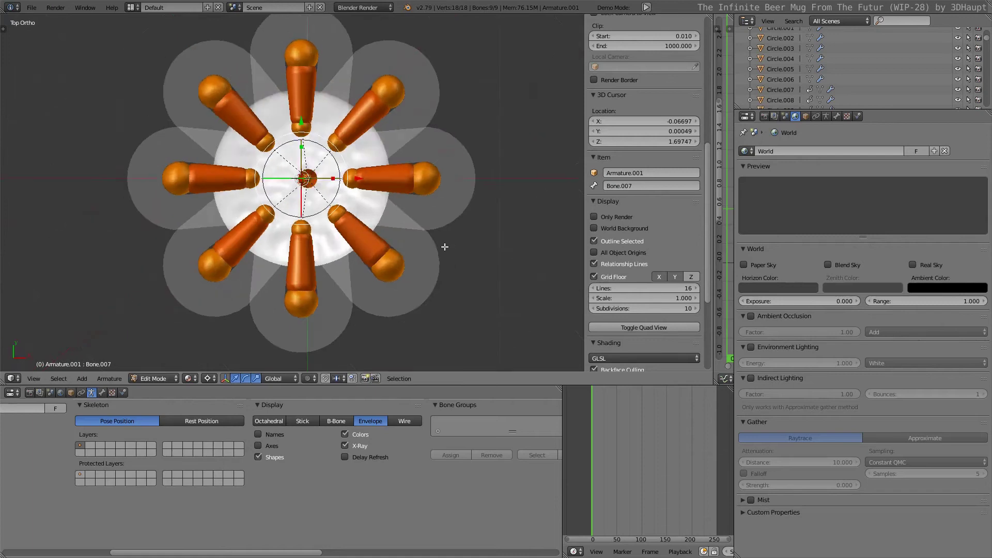
pyautogui.press('z')
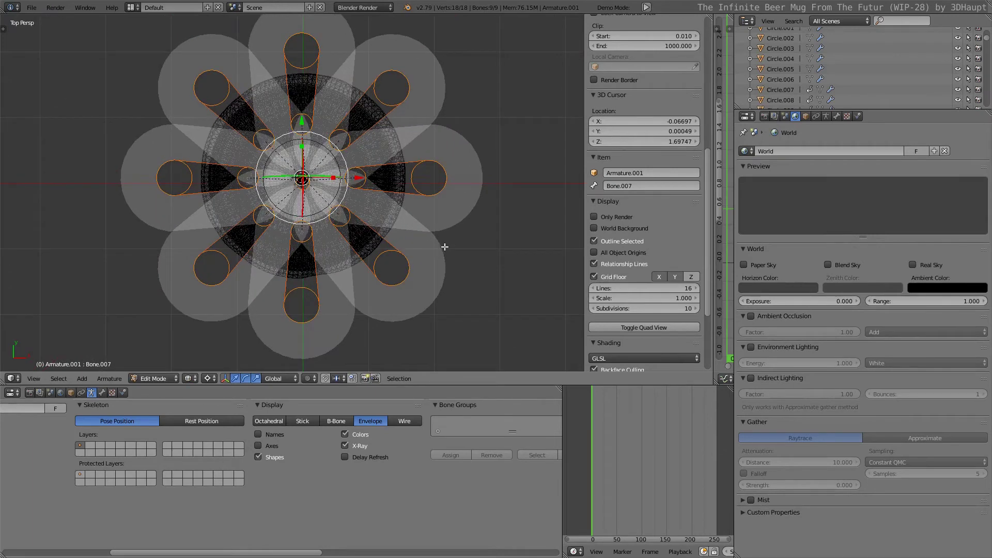
# - Rescale all ring bone envelopes by about 1.19, then view the mug from the front
pyautogui.hotkey('alt', 's')
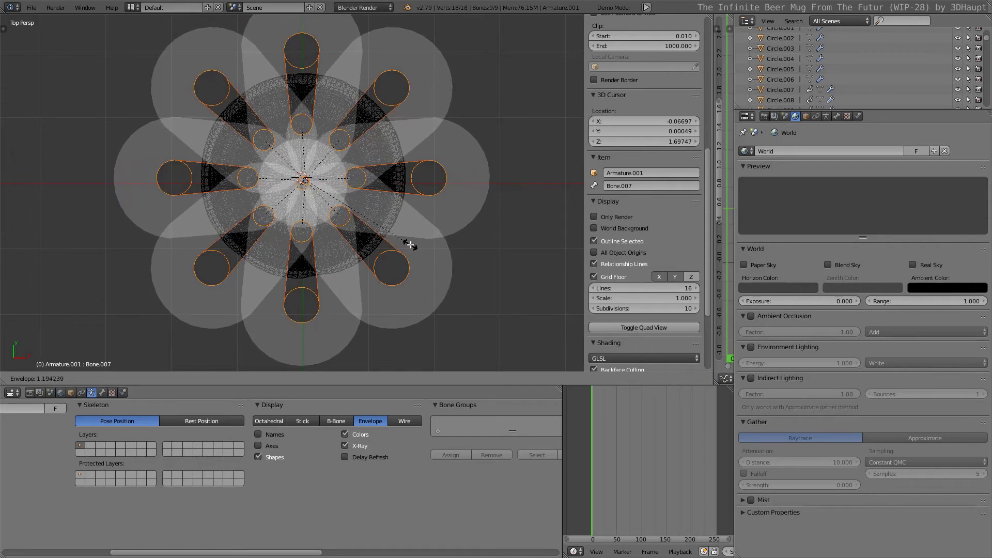
pyautogui.click(418, 246)
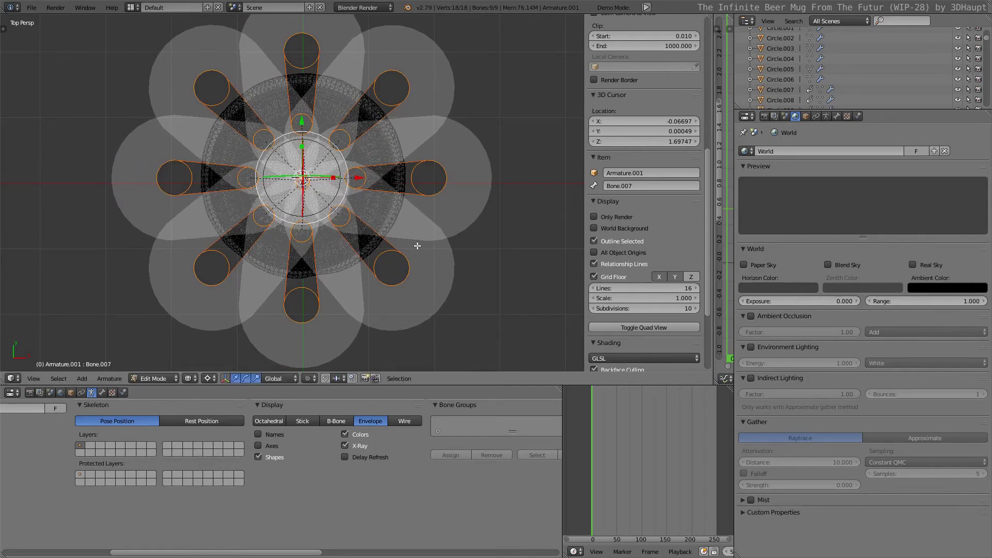
pyautogui.press('KP_1')
# - Select the central vertical bone and re-enter the armature's Edit Mode
pyautogui.rightClick(304, 279)
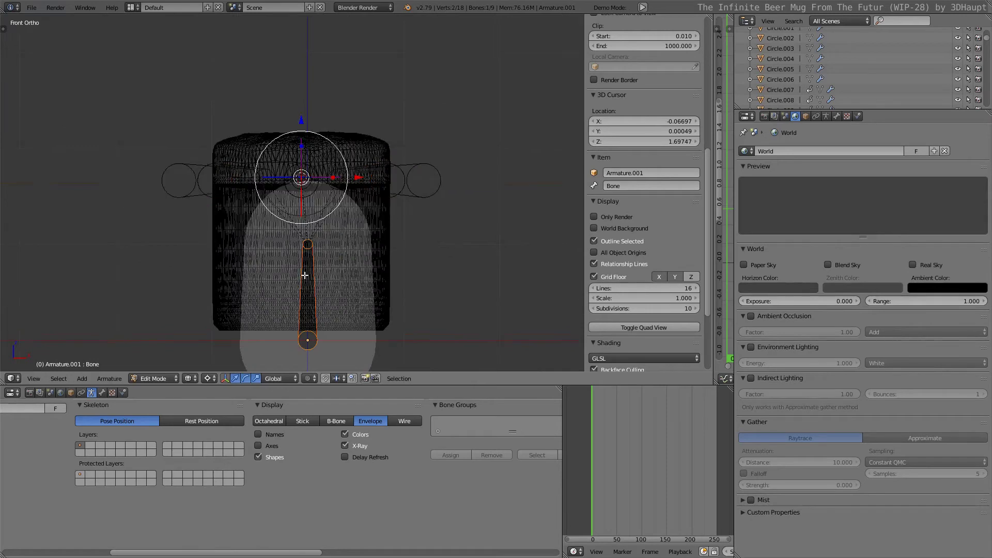
pyautogui.scroll(2, 327, 212)
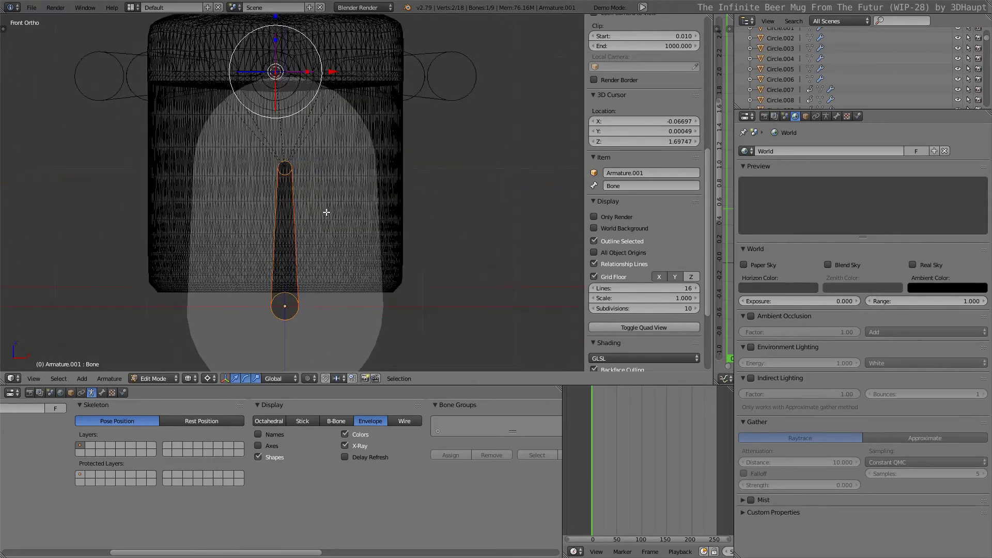
pyautogui.scroll(-1, 328, 203)
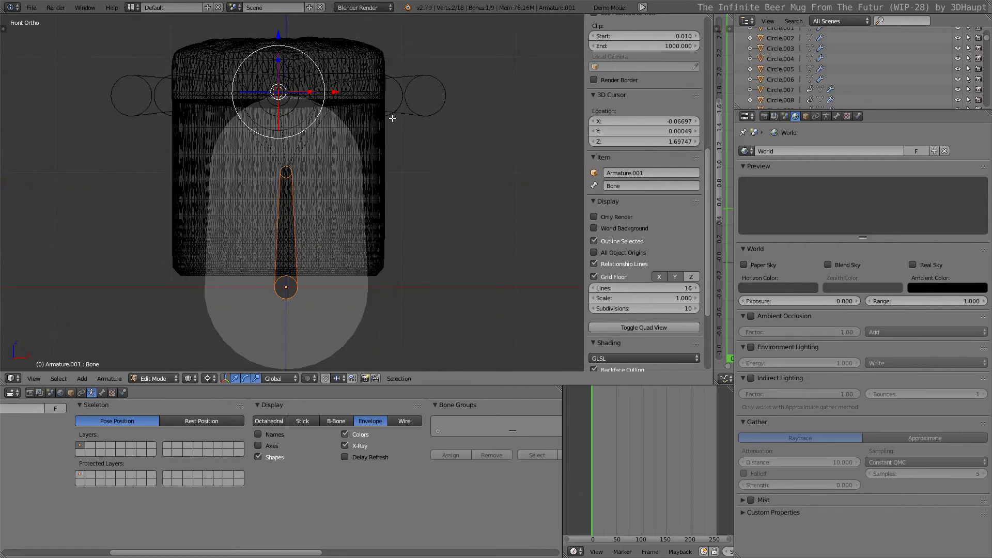
pyautogui.press('Tab')
pyautogui.rightClick(386, 180)
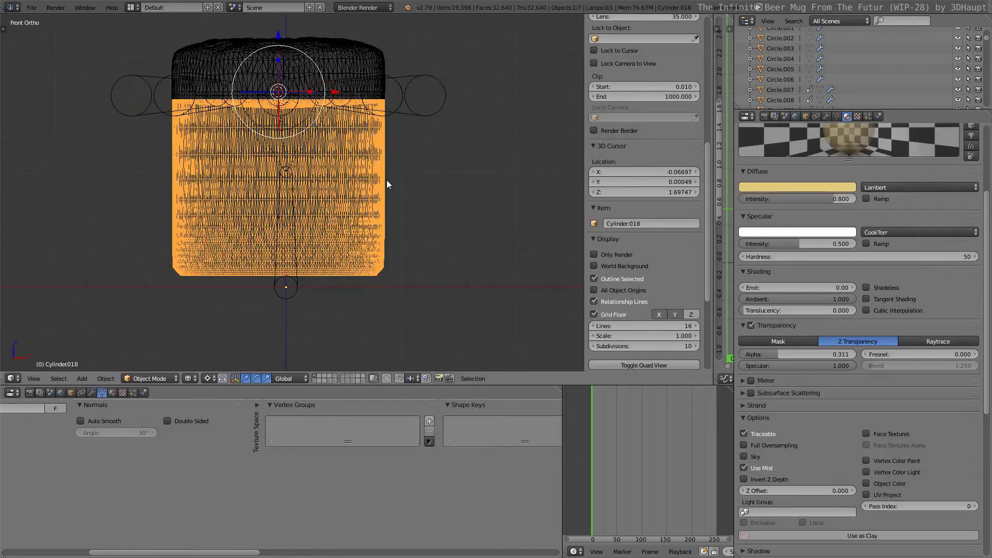
pyautogui.rightClick(287, 283)
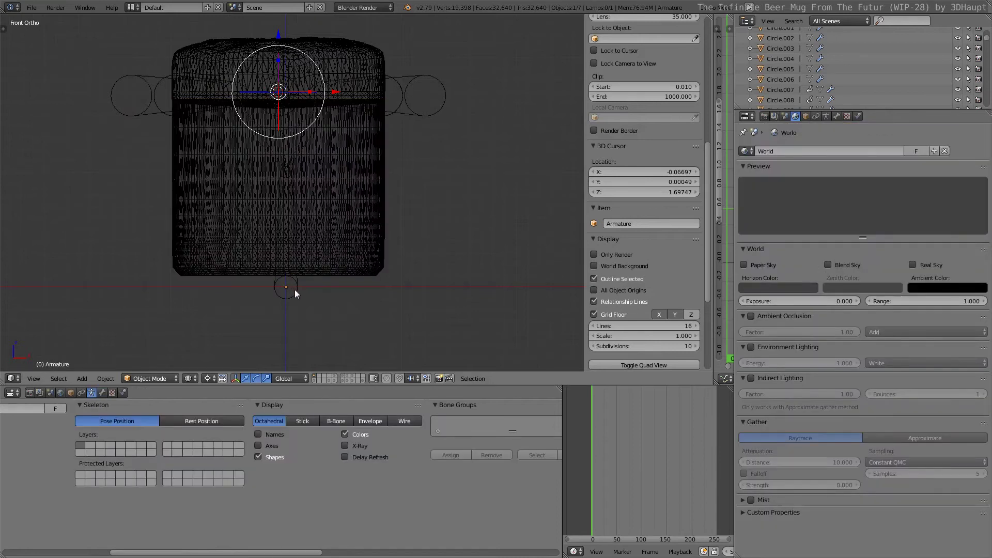
pyautogui.press('Tab')
# - Enlarge the central bone's envelope around the whole mug and begin moving its top joint along Z
pyautogui.hotkey('alt', 's')
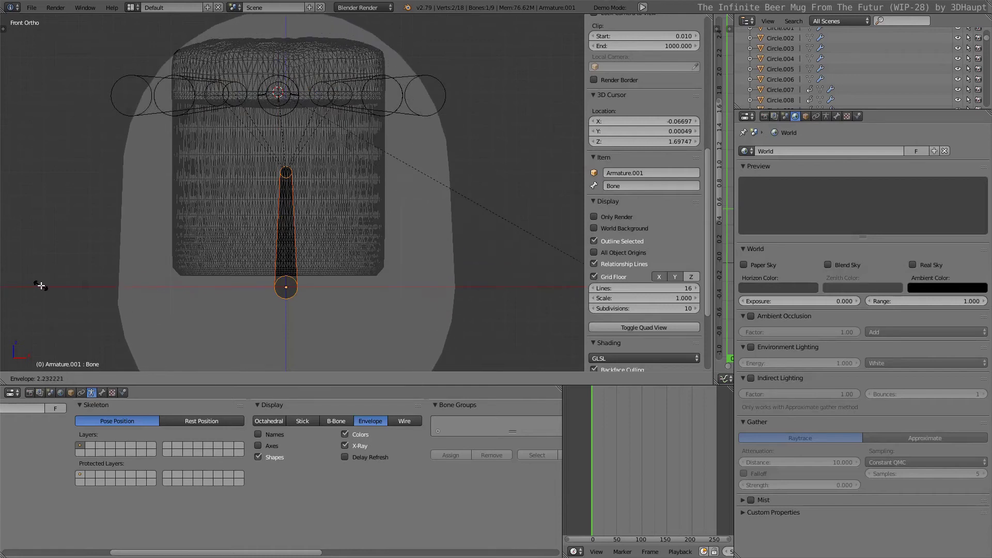
pyautogui.scroll(-2, 310, 233)
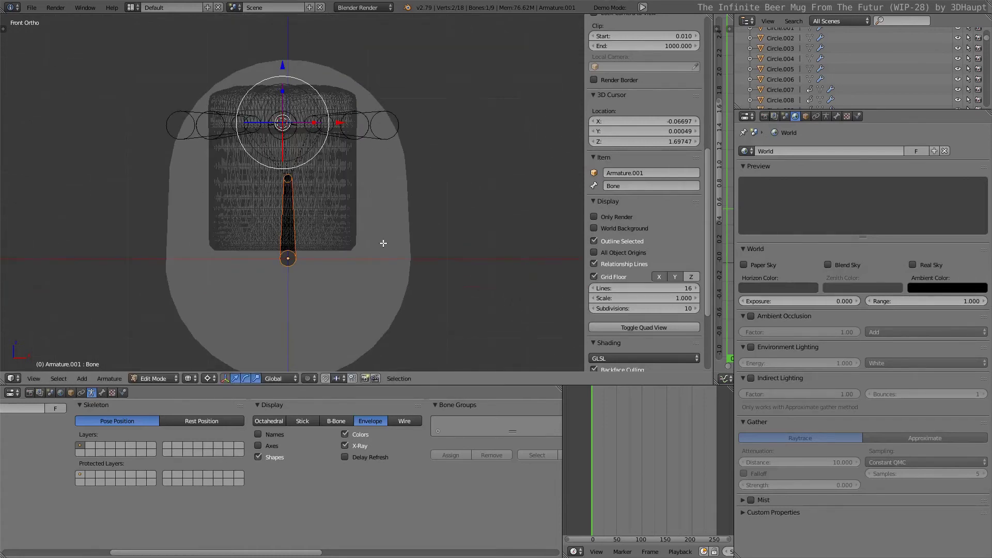
pyautogui.click(437, 240)
pyautogui.rightClick(296, 177)
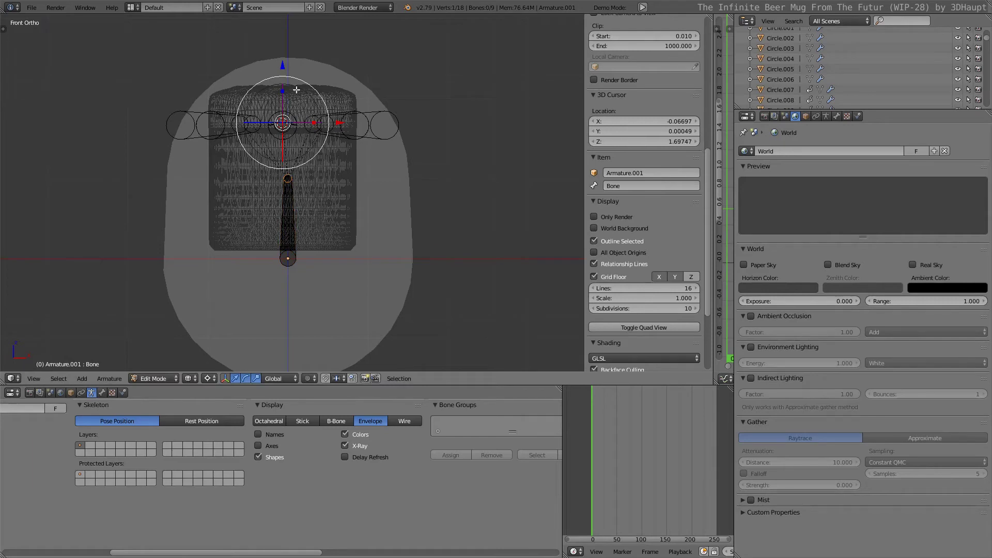
pyautogui.press('g')
pyautogui.press('z')
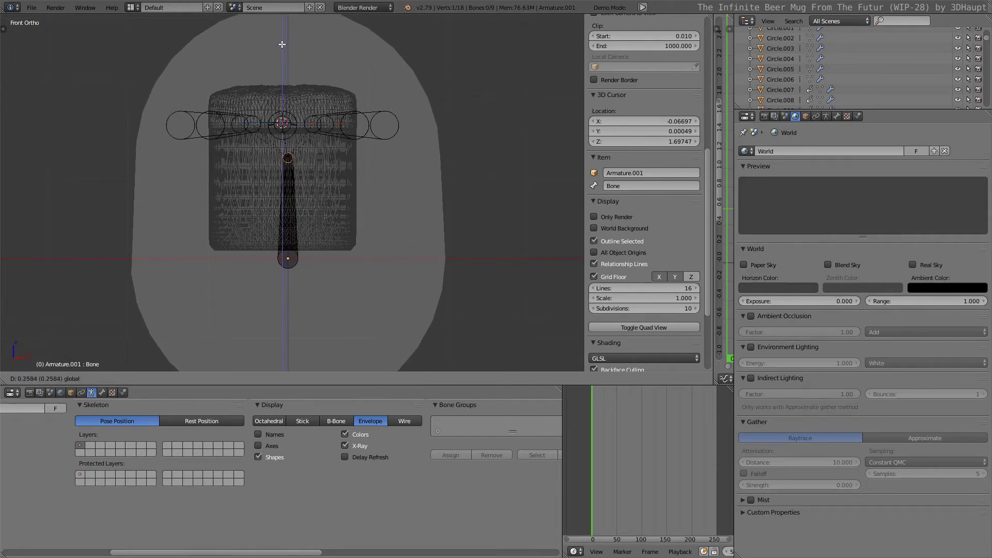
# - Snap the central bone to the 3D cursor and lower it along Z
pyautogui.press('Escape')
pyautogui.scroll(1, 399, 175)
pyautogui.hotkey('shift', 's')
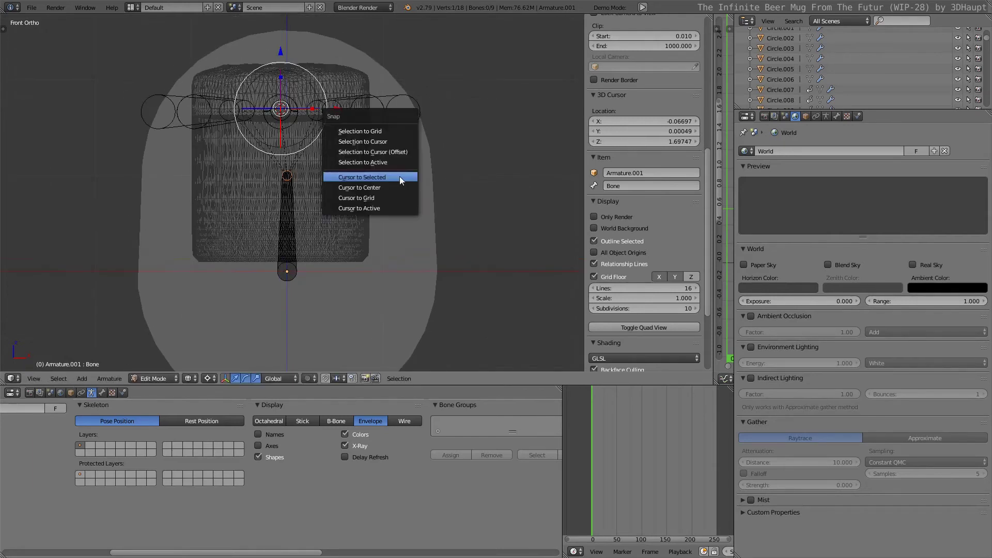
pyautogui.click(389, 142)
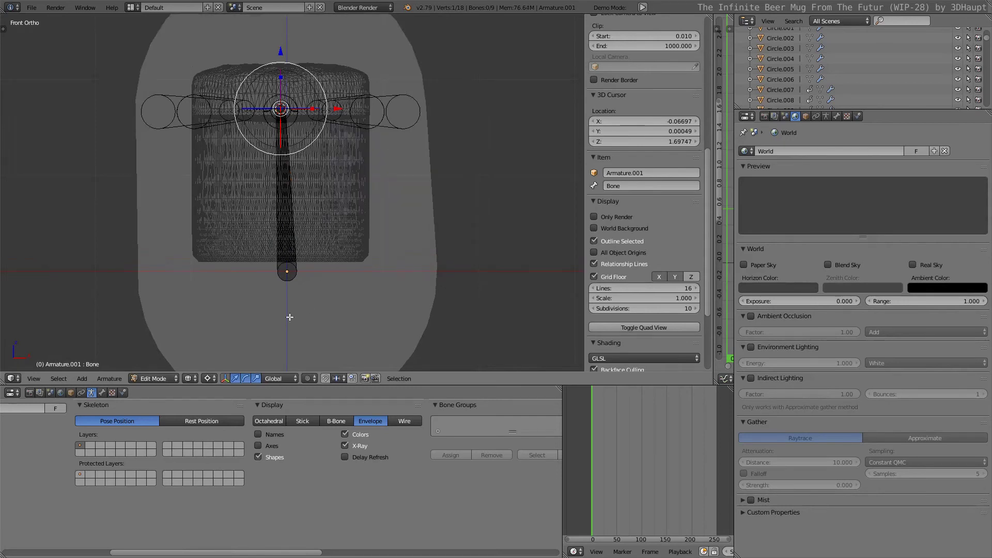
pyautogui.rightClick(290, 189)
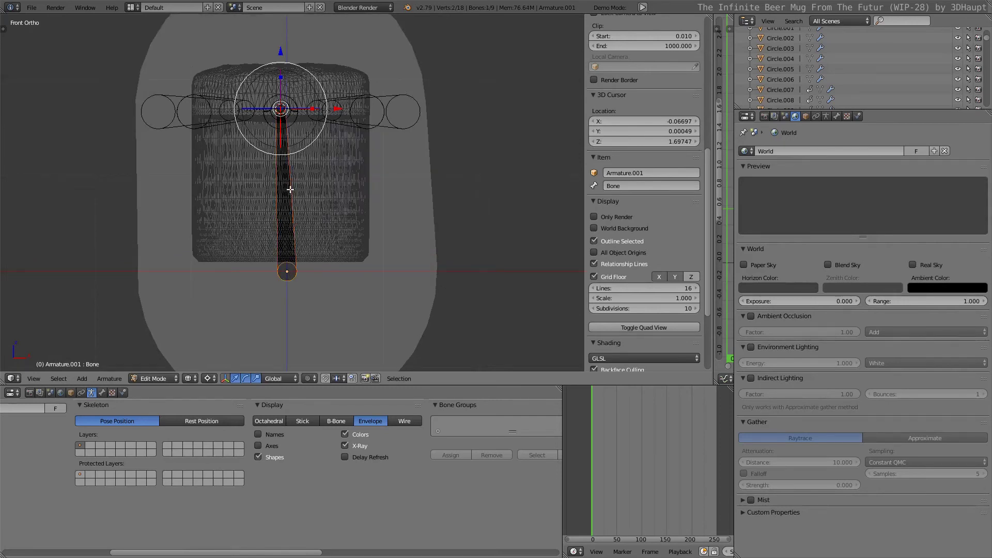
pyautogui.hotkey('shift', 's')
pyautogui.click(392, 225)
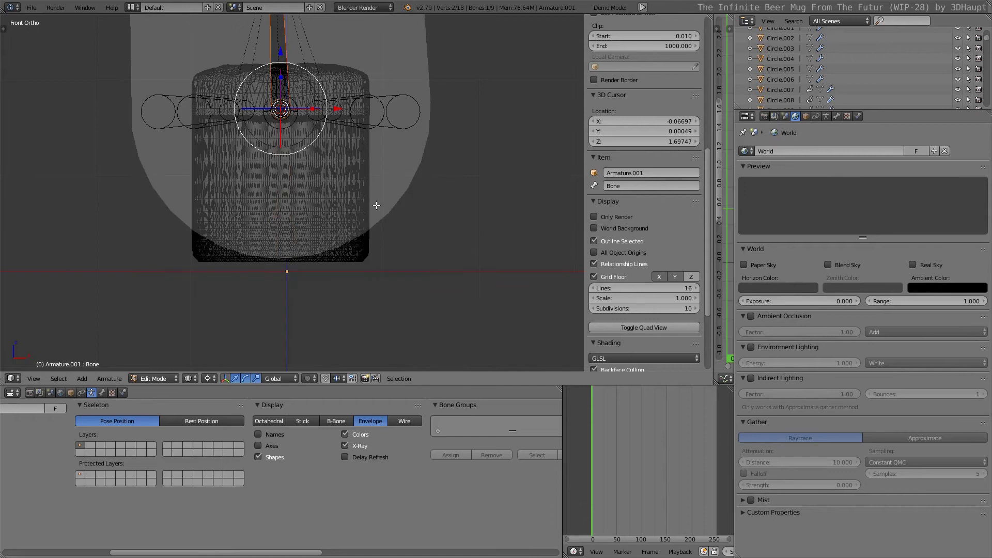
pyautogui.scroll(-1, 292, 85)
pyautogui.press('g')
pyautogui.press('z')
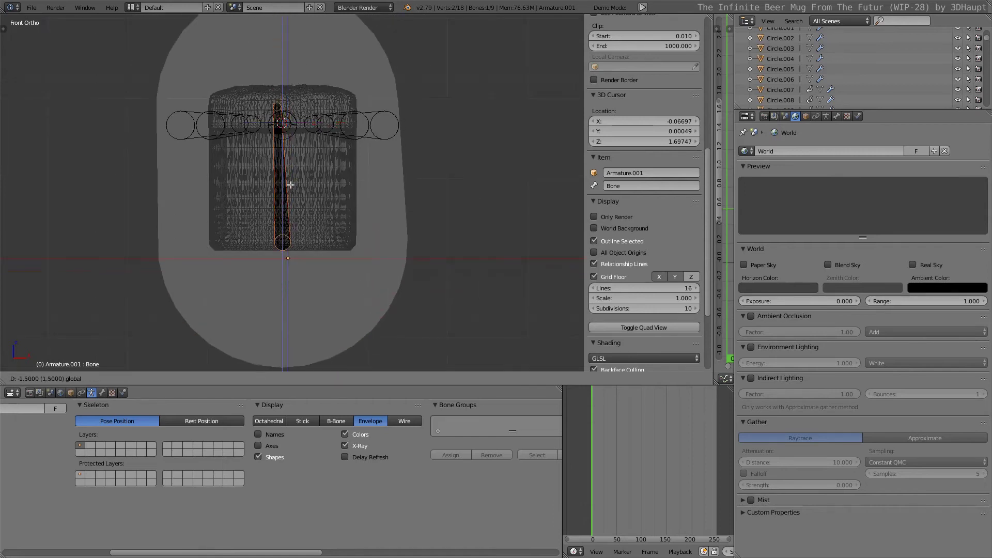
pyautogui.click(290, 204)
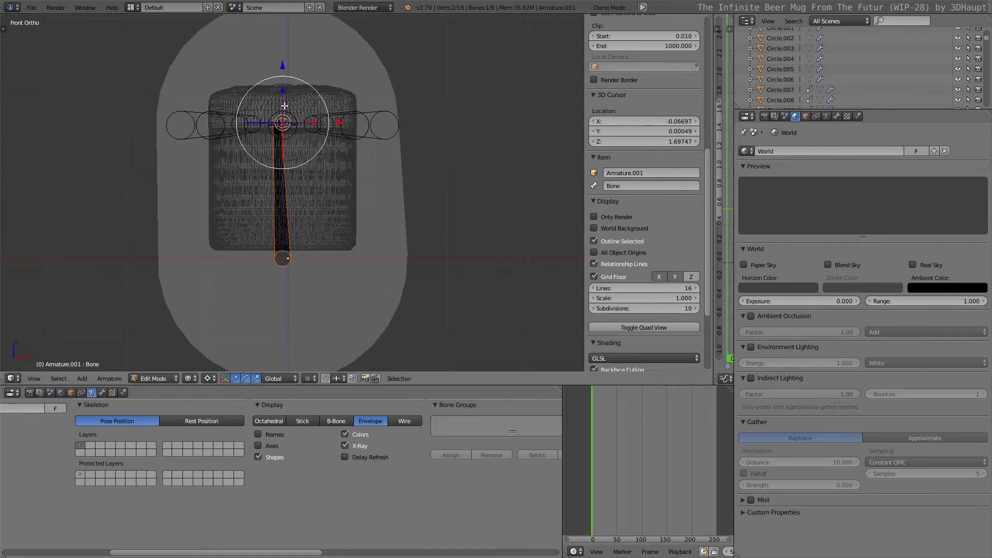
# - Snap the bone's top joint to the 3D cursor and select its bottom joint
pyautogui.scroll(2, 280, 123)
pyautogui.rightClick(272, 88)
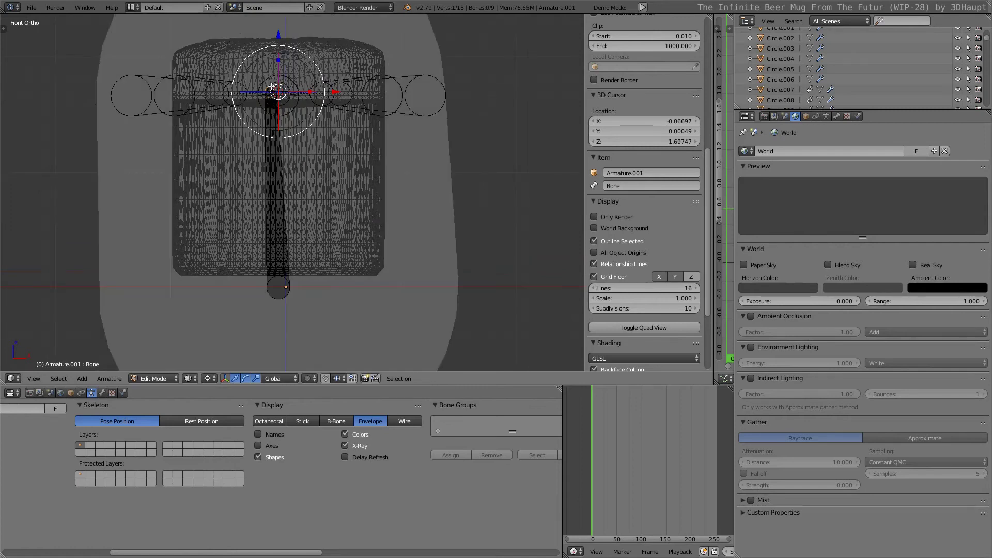
pyautogui.hotkey('shift', 's')
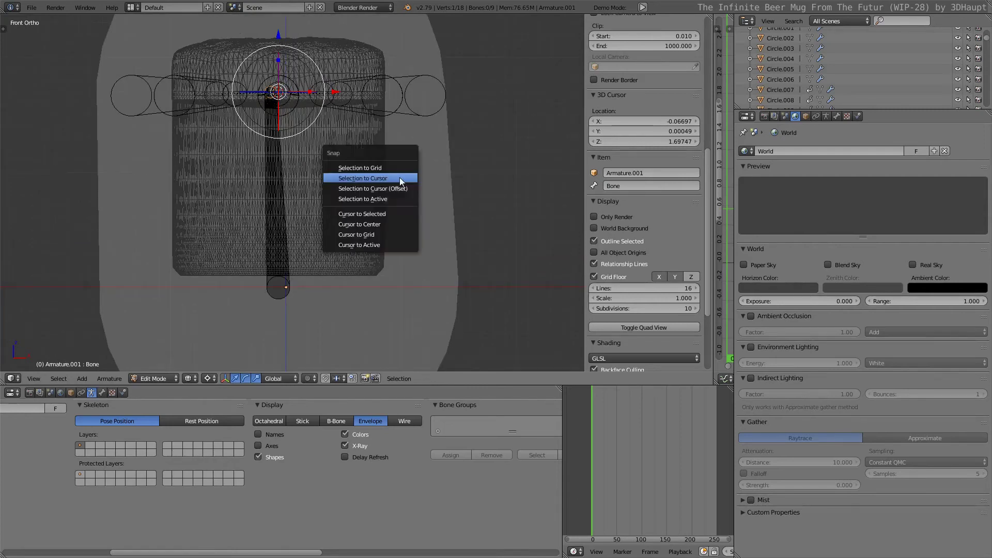
pyautogui.click(398, 178)
pyautogui.rightClick(272, 290)
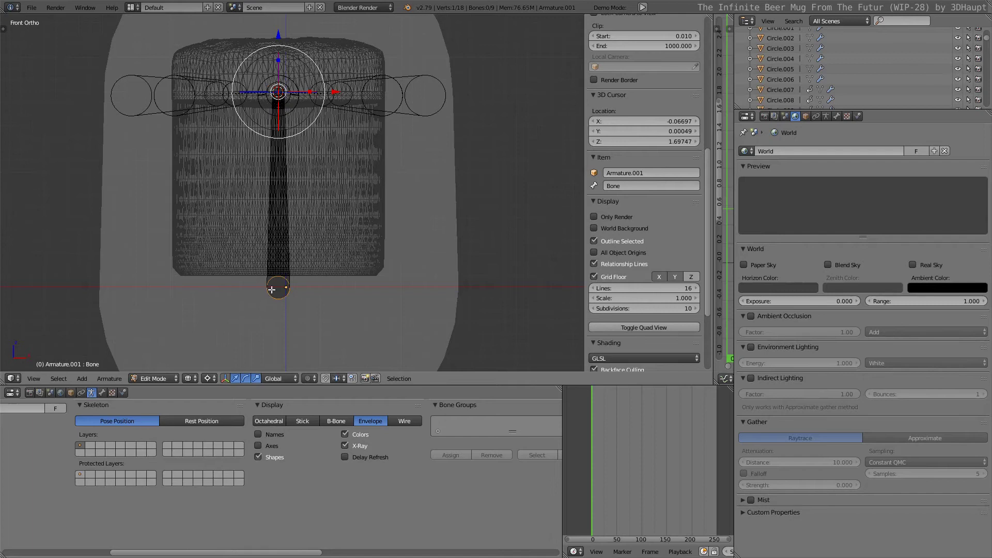
pyautogui.press('Tab')
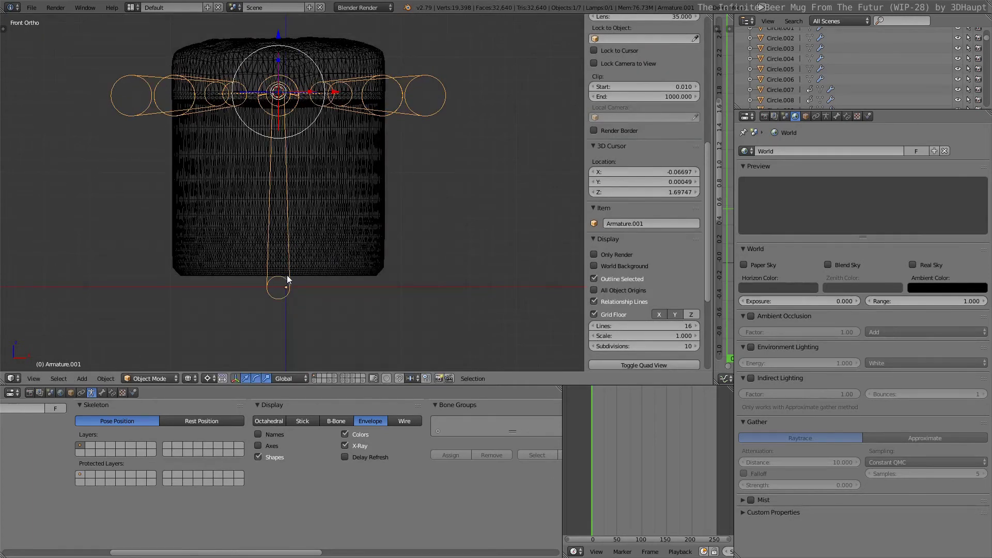
pyautogui.press('Tab')
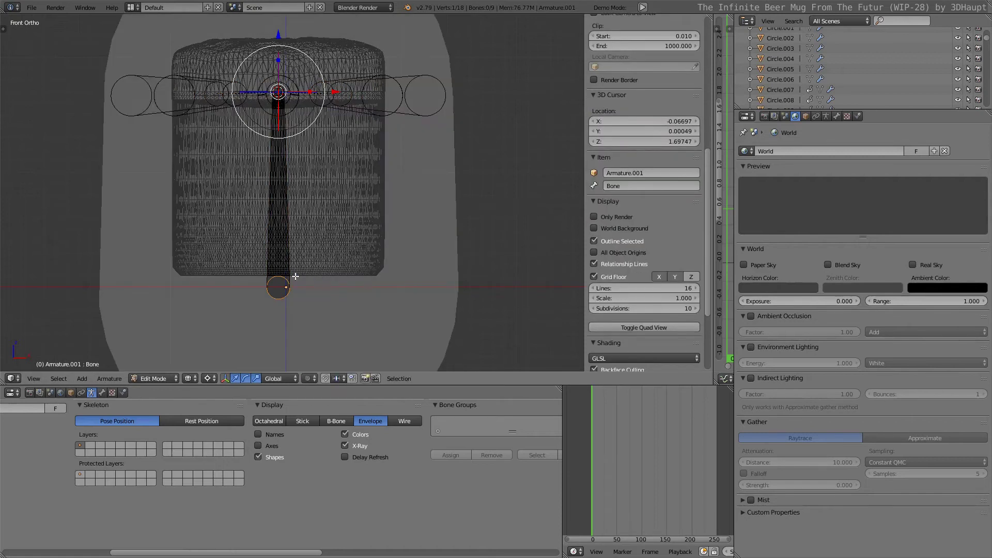
pyautogui.hotkey('shift', 's')
# - Set the armature's origin to the 3D cursor at the bottom joint
pyautogui.click(339, 315)
pyautogui.press('Tab')
pyautogui.click(4, 28)
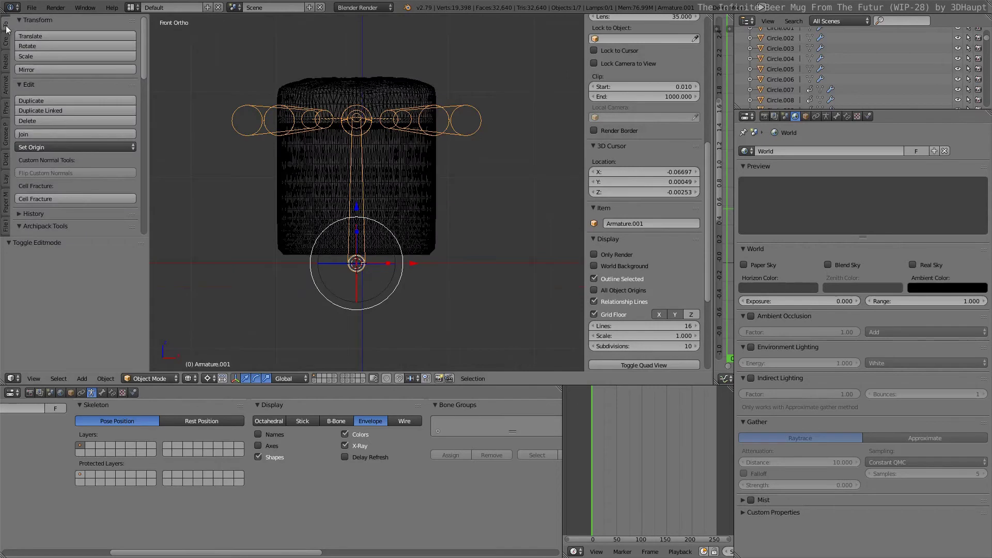
pyautogui.click(67, 147)
pyautogui.click(85, 181)
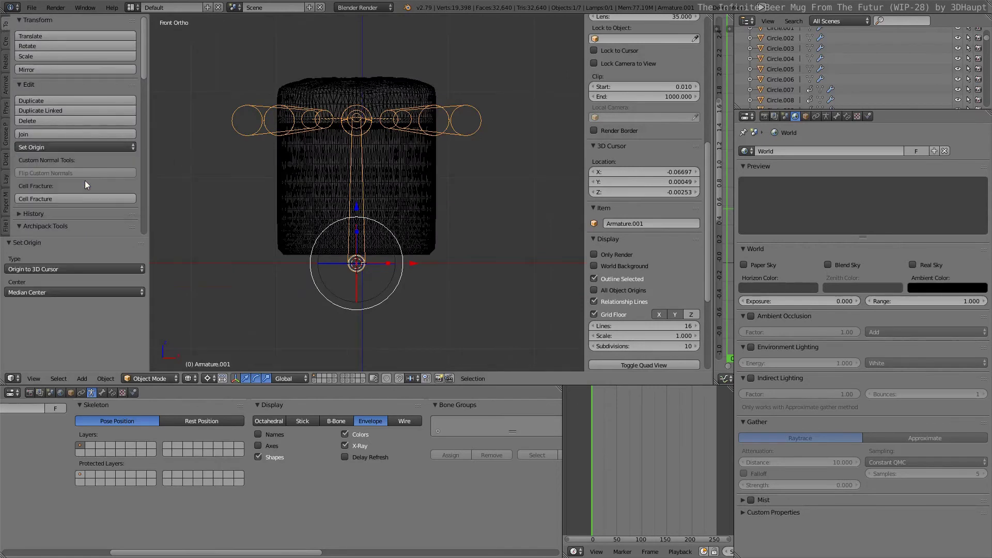
pyautogui.scroll(2, 423, 221)
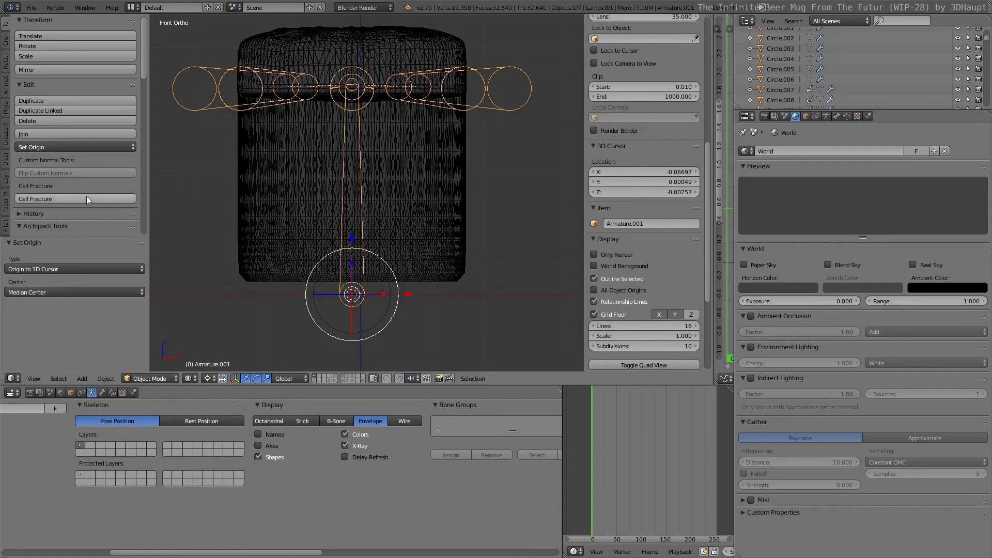
pyautogui.click(41, 148)
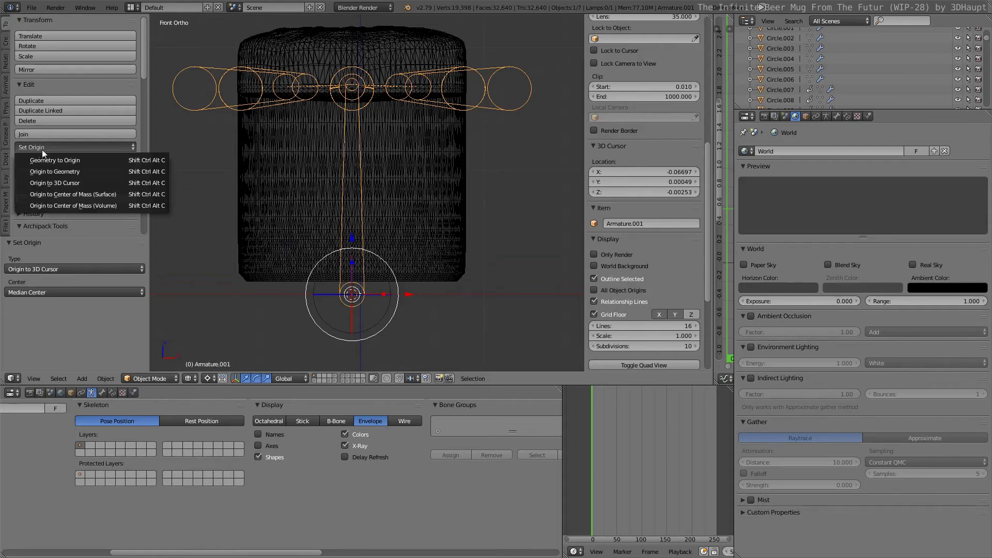
pyautogui.click(82, 182)
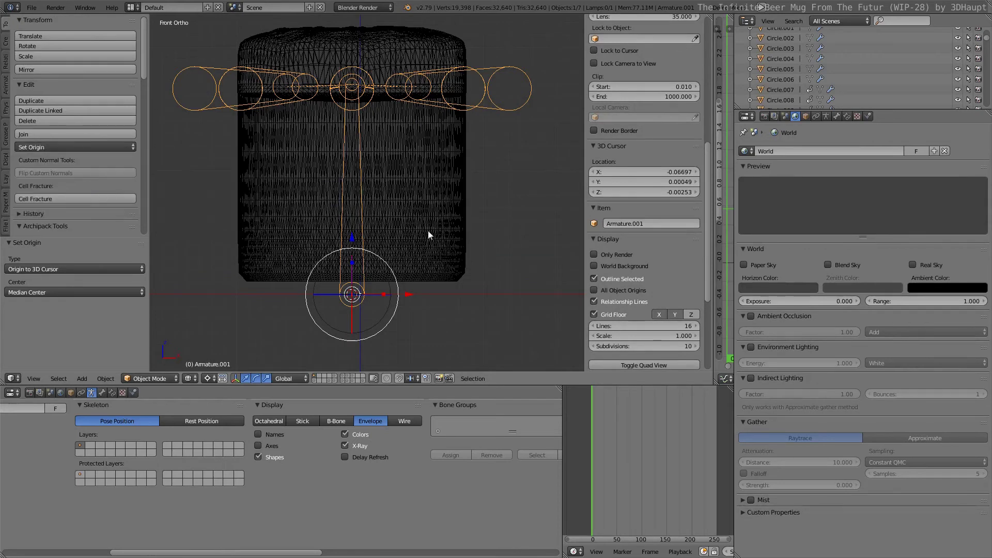
# - Select the armature and reposition it with two grab moves
pyautogui.rightClick(366, 245)
pyautogui.rightClick(406, 232)
pyautogui.press('g')
pyautogui.click(219, 238)
pyautogui.scroll(-5, 322, 265)
pyautogui.press('g')
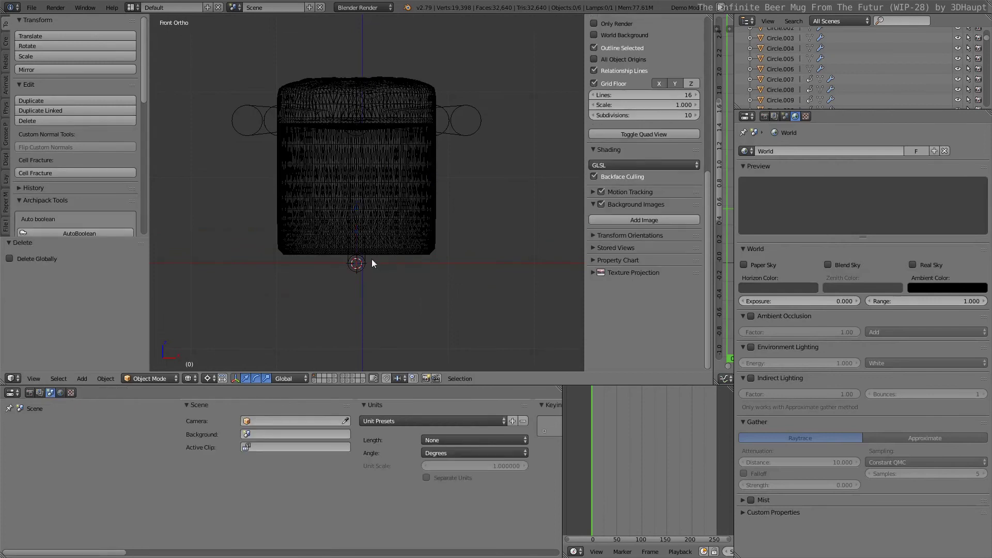
pyautogui.click(383, 250)
# - Hide and reveal the objects, then put Armature.001 into Pose Mode
pyautogui.rightClick(391, 182)
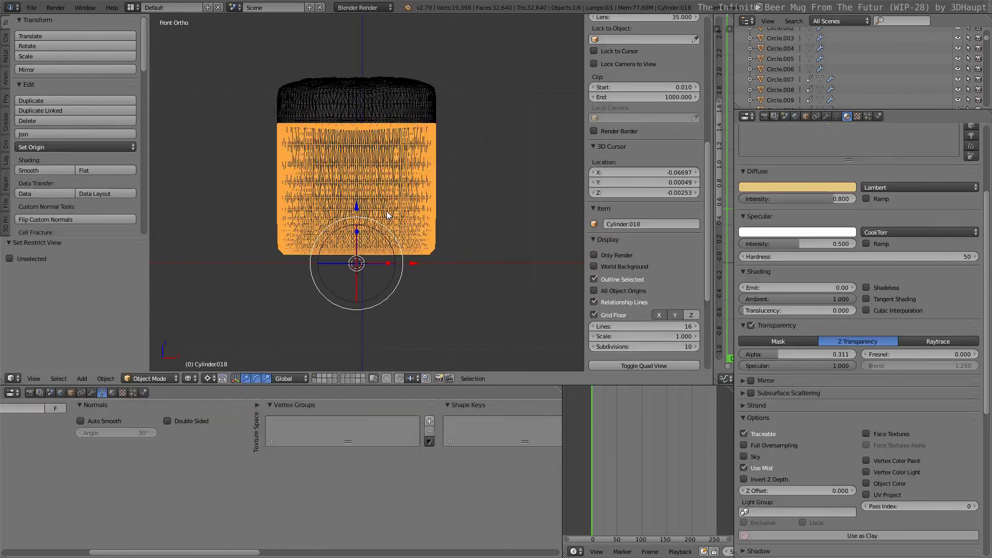
pyautogui.press('2')
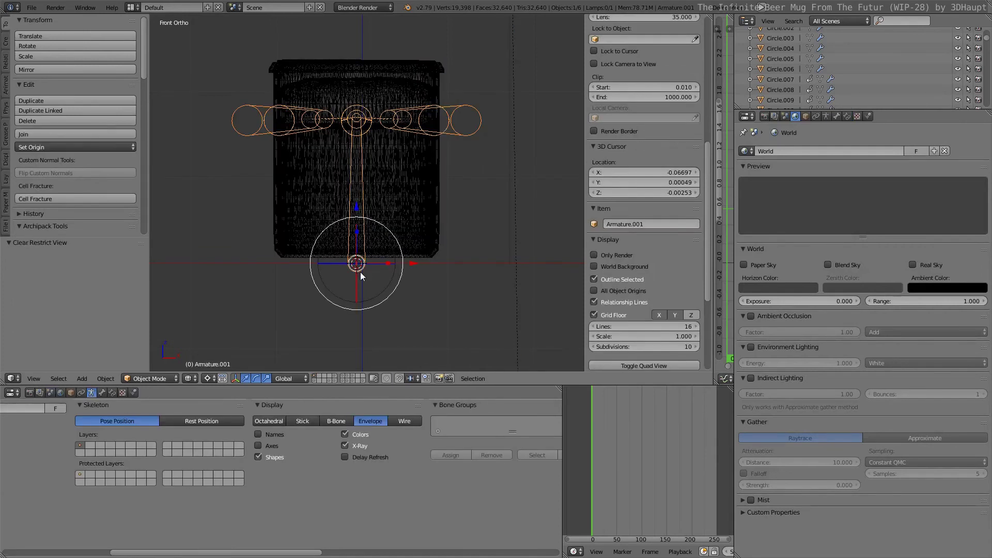
pyautogui.hotkey('alt', 'h')
pyautogui.rightClick(408, 59)
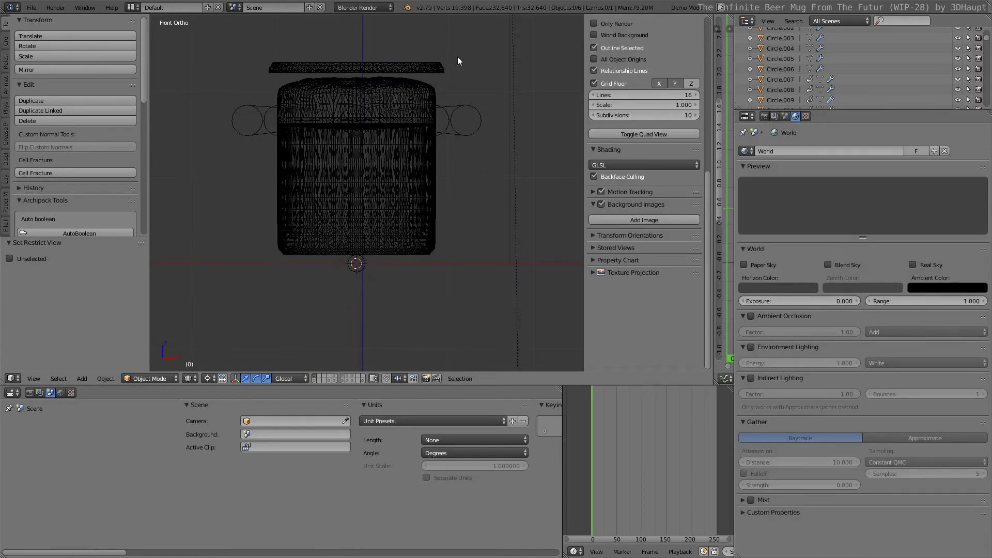
pyautogui.rightClick(461, 113)
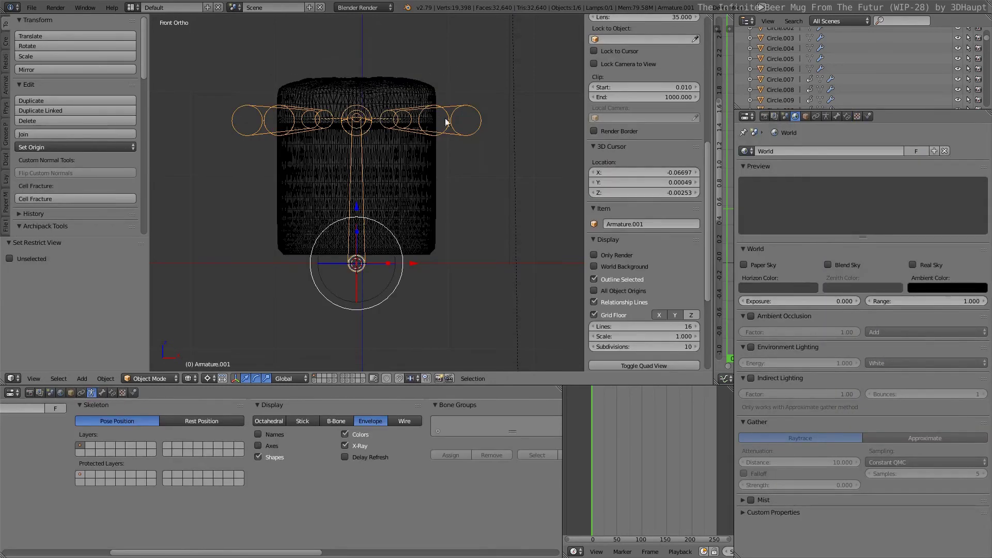
pyautogui.click(161, 379)
pyautogui.click(151, 379)
pyautogui.click(160, 344)
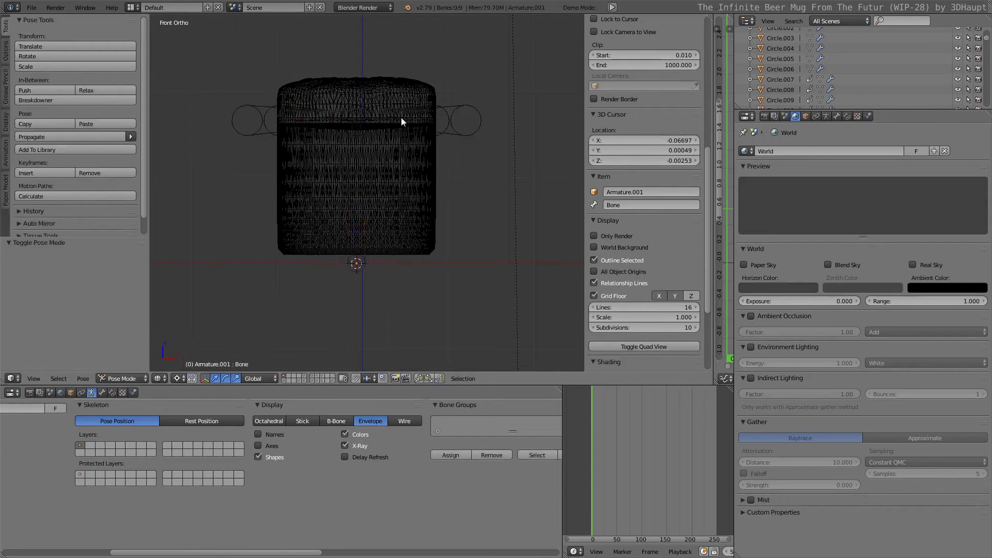
# - Select the central bone and view the mug from the top in wireframe
pyautogui.rightClick(447, 122)
pyautogui.press('a')
pyautogui.press('a')
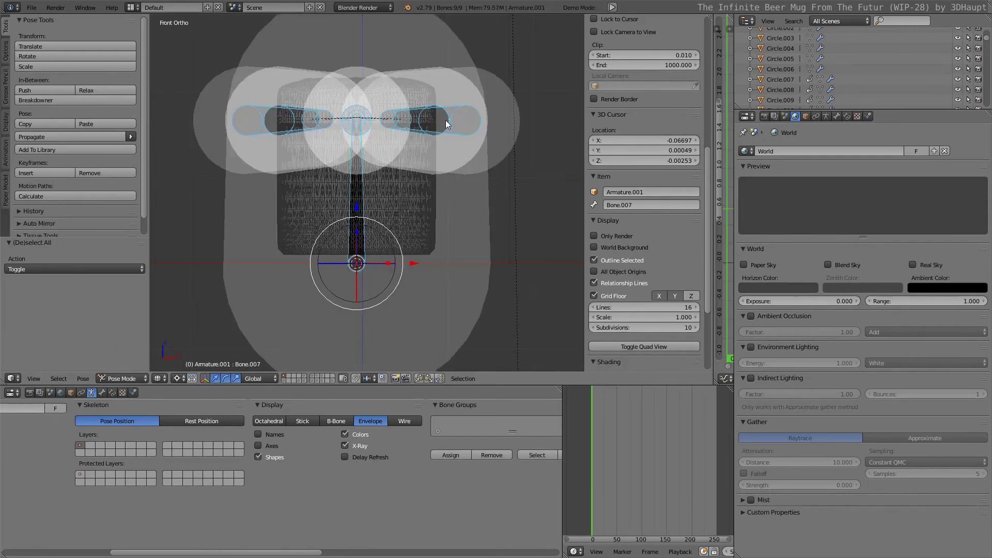
pyautogui.press('KP_5')
pyautogui.rightClick(359, 207)
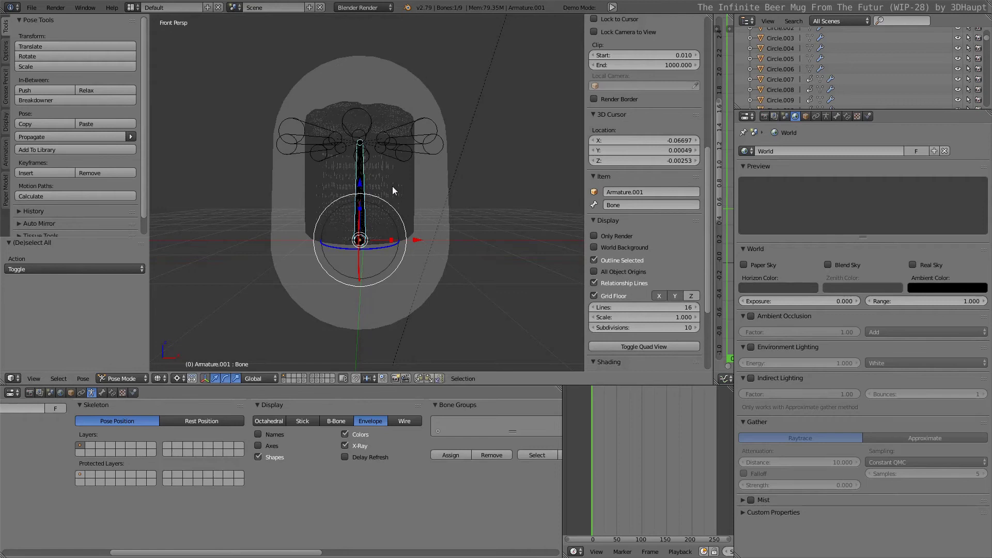
pyautogui.moveTo(367, 192); pyautogui.dragTo(380, 269, button='middle')
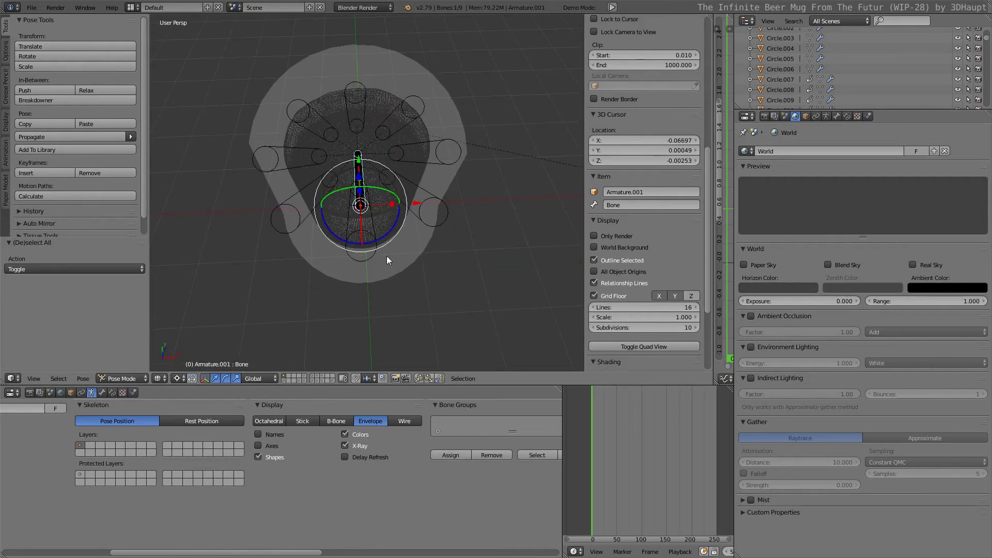
pyautogui.press('KP_7')
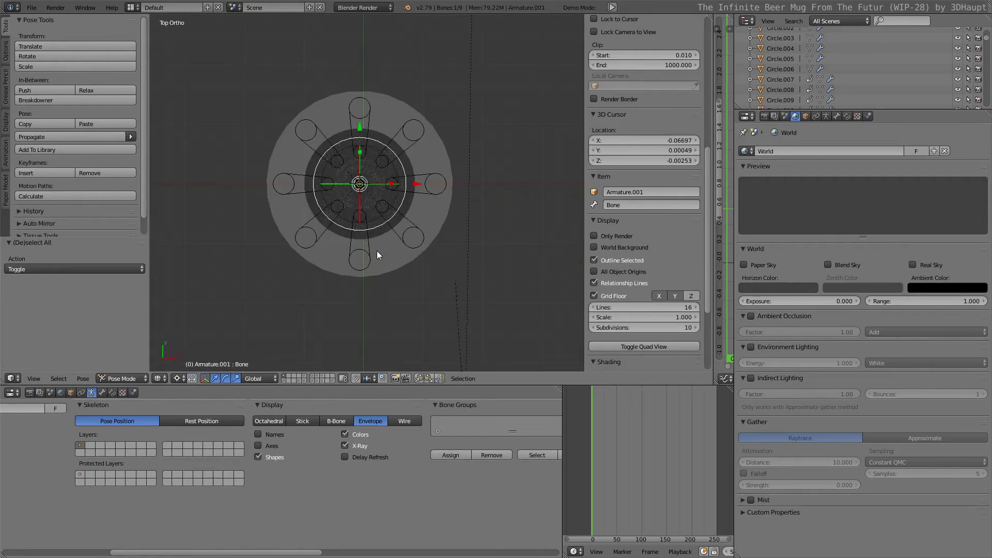
pyautogui.press('z')
pyautogui.press('KP_5')
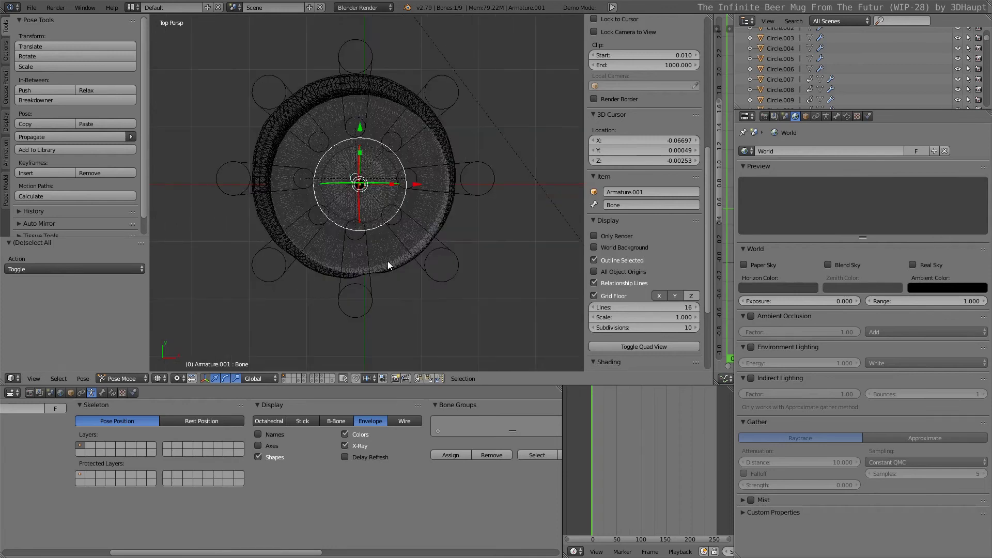
# - Resize the central bone's envelope from the top view, settling on a smaller size
pyautogui.hotkey('alt', 's')
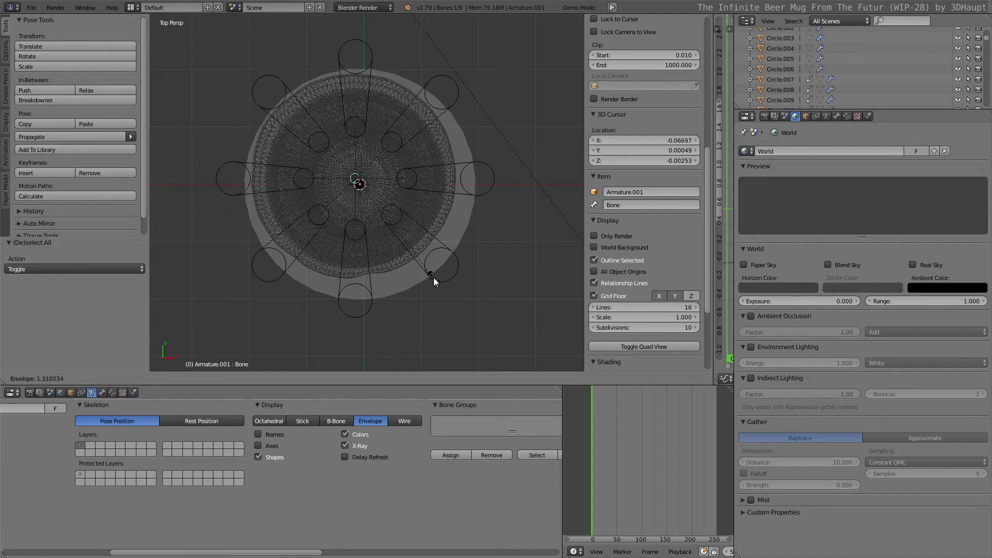
pyautogui.click(436, 280)
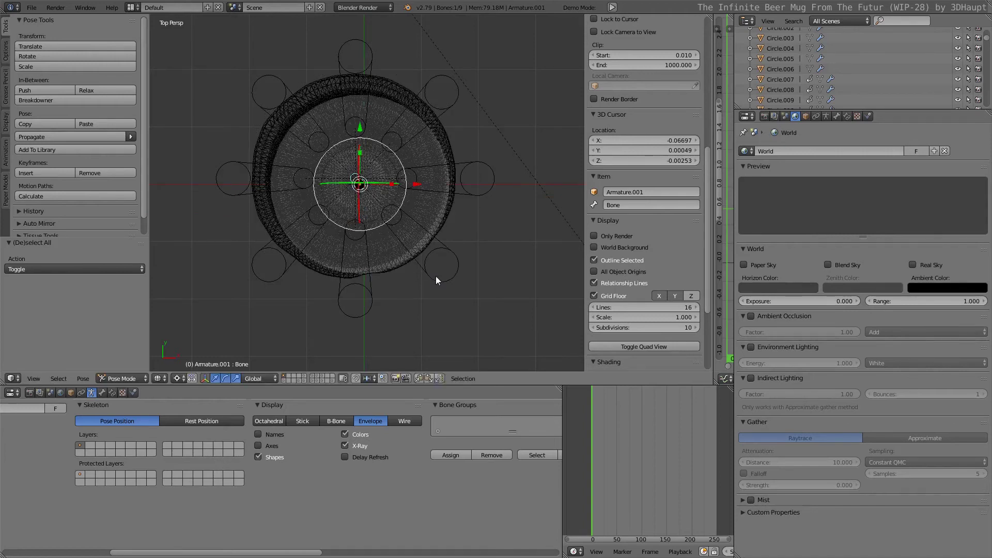
pyautogui.hotkey('alt', 's')
pyautogui.scroll(2, 436, 279)
pyautogui.press('KP_5')
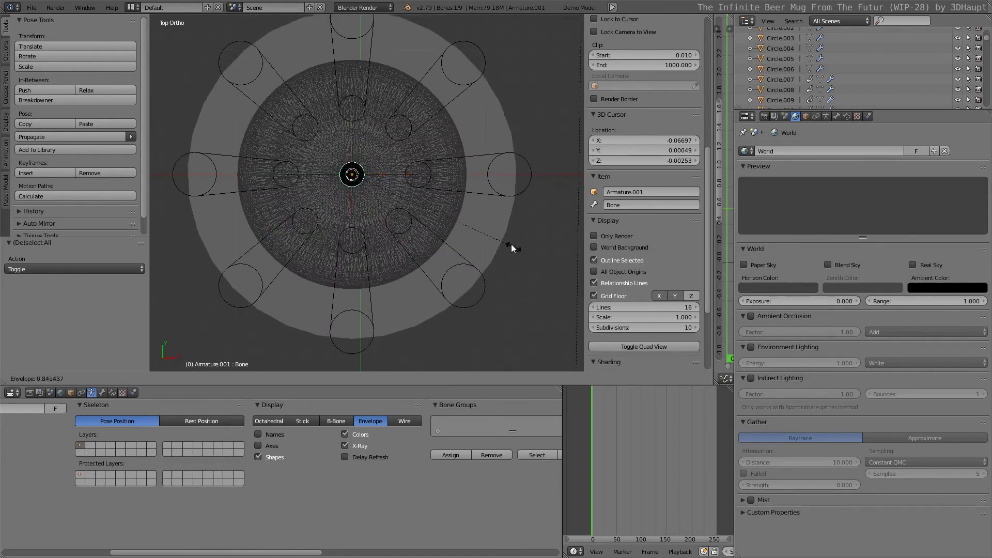
pyautogui.click(477, 220)
# - From the front view, shrink the vertical Bone's envelope slightly in Edit Mode
pyautogui.press('KP_1')
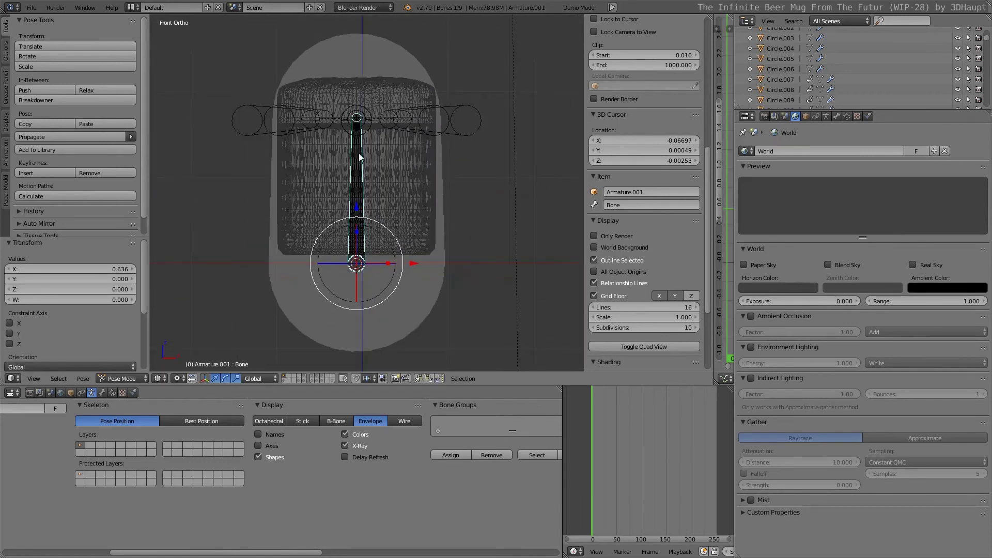
pyautogui.rightClick(354, 115)
pyautogui.rightClick(351, 165)
pyautogui.press('Tab')
pyautogui.hotkey('alt', 's')
pyautogui.press('Escape')
pyautogui.hotkey('alt', 's')
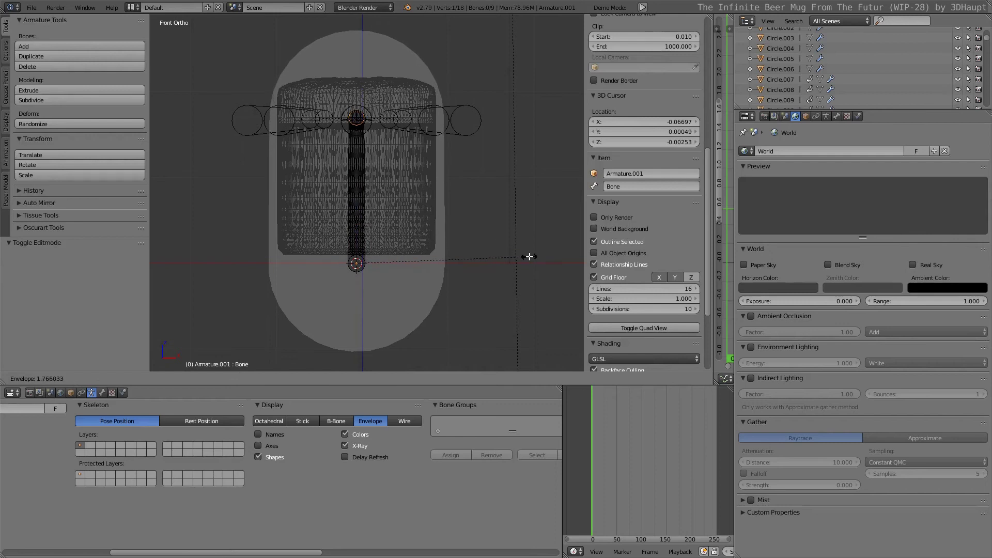
pyautogui.click(498, 243)
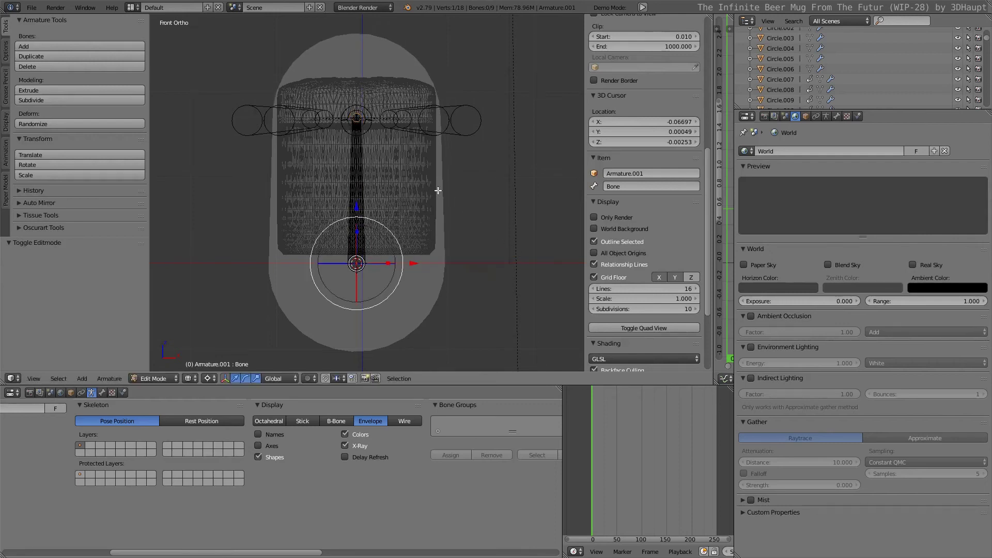
# - Scale the vertical Bone's envelope once more to about 1.08
pyautogui.hotkey('alt', 's')
pyautogui.press('Escape')
pyautogui.hotkey('alt', 's')
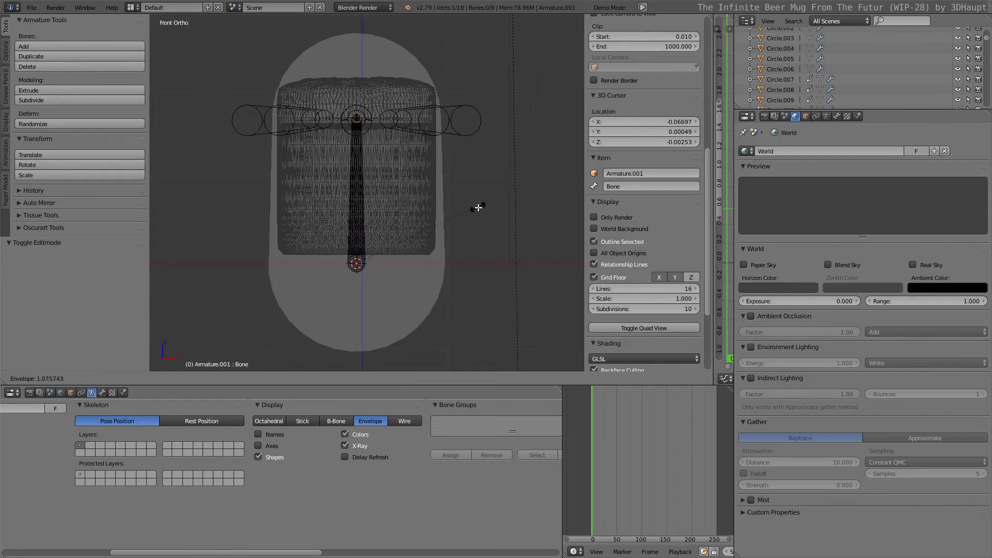
pyautogui.click(155, 243)
# - Return the armature to Pose Mode and orbit to an angled perspective view
pyautogui.hotkey('ctrl', 'Tab')
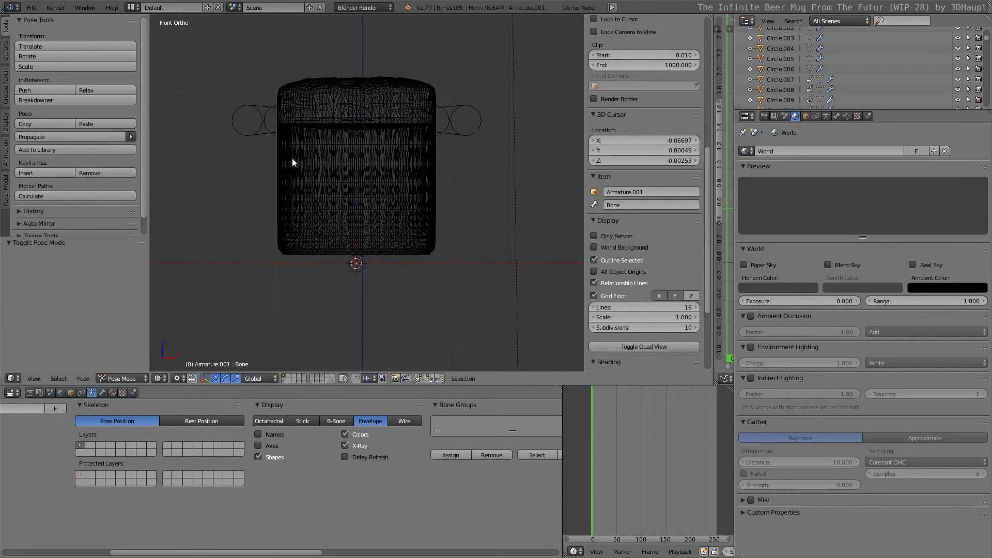
pyautogui.press('KP_5')
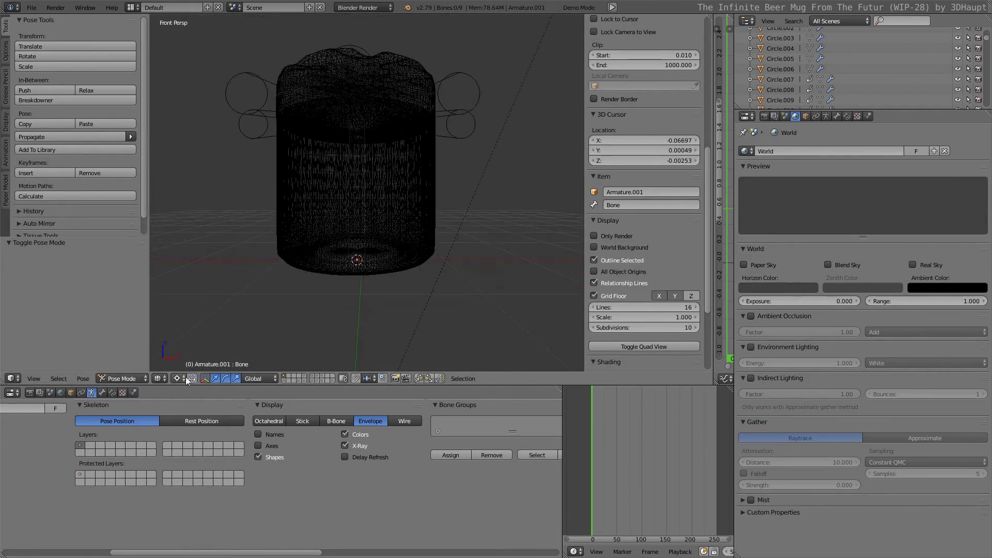
pyautogui.click(128, 376)
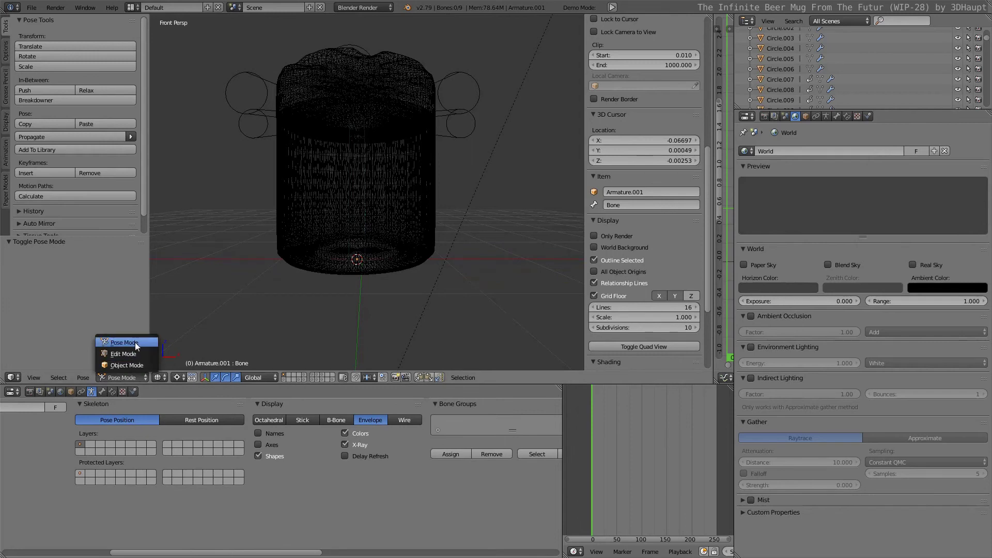
pyautogui.click(127, 365)
pyautogui.scroll(-3, 439, 104)
pyautogui.scroll(2, 356, 197)
pyautogui.rightClick(409, 93)
pyautogui.moveTo(410, 93); pyautogui.dragTo(406, 103, button='middle')
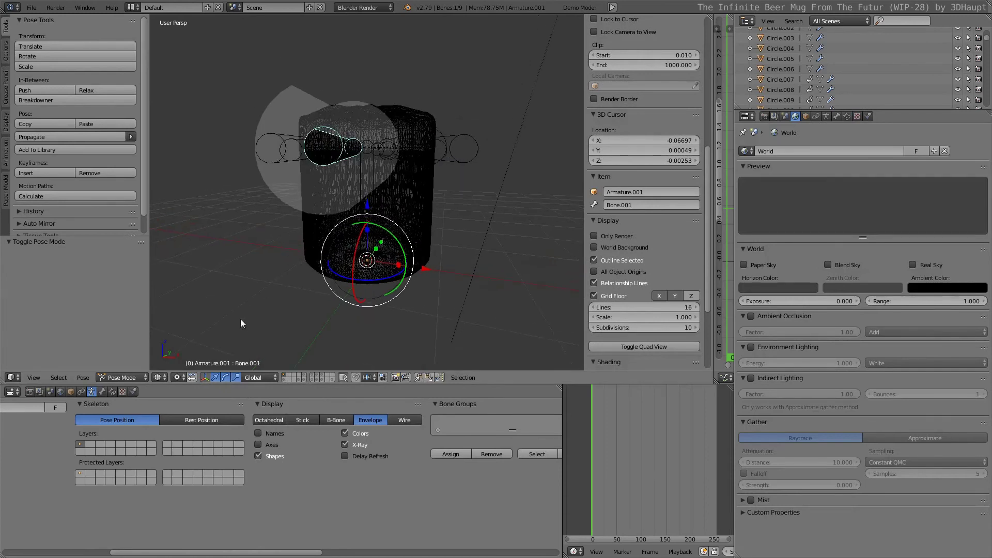
# - Switch viewport shading to Texture, then Solid, and view the mug from higher up
pyautogui.click(160, 377)
pyautogui.click(181, 329)
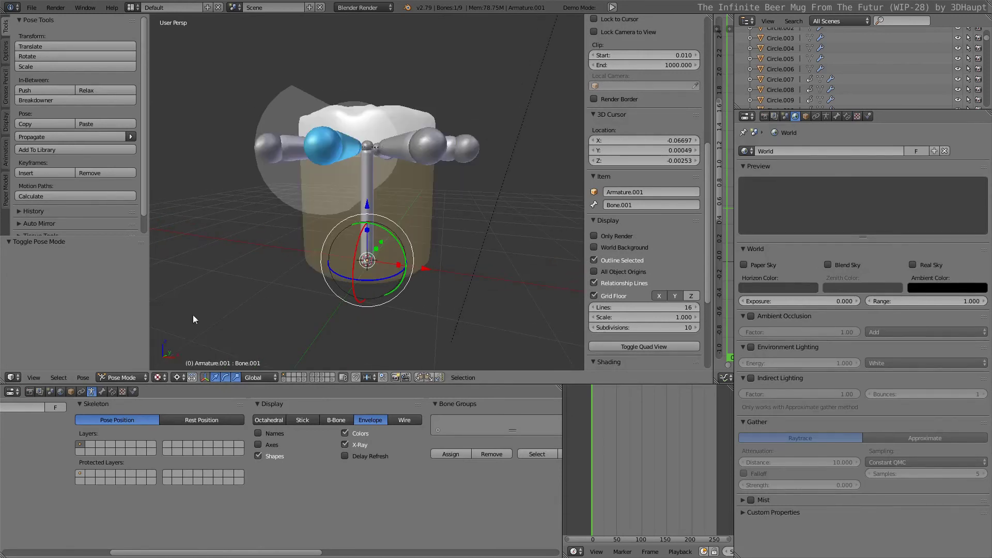
pyautogui.click(160, 377)
pyautogui.click(180, 337)
pyautogui.click(161, 377)
pyautogui.click(176, 344)
pyautogui.scroll(3, 339, 250)
pyautogui.scroll(4, 359, 94)
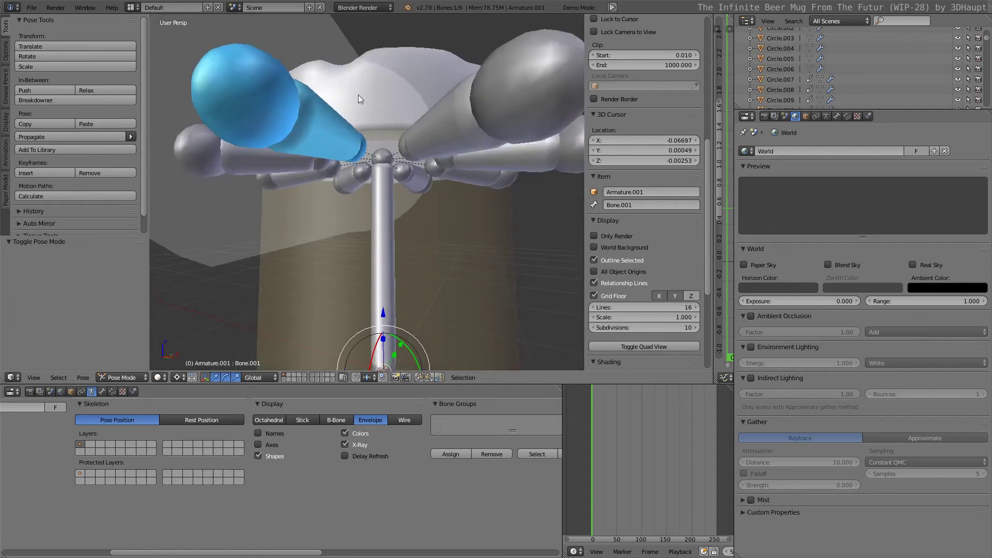
pyautogui.scroll(-5, 358, 95)
pyautogui.moveTo(388, 116)
pyautogui.mouseDown(button='middle')
pyautogui.moveTo(337, 198)
pyautogui.moveTo(360, 155)
pyautogui.moveTo(364, 56)
pyautogui.moveTo(373, 161)
pyautogui.moveTo(392, 197)
pyautogui.moveTo(453, 222)
pyautogui.mouseUp(button='middle')
# - Select a bone of the armature and return it to Object Mode
pyautogui.rightClick(455, 218)
pyautogui.rightClick(449, 126)
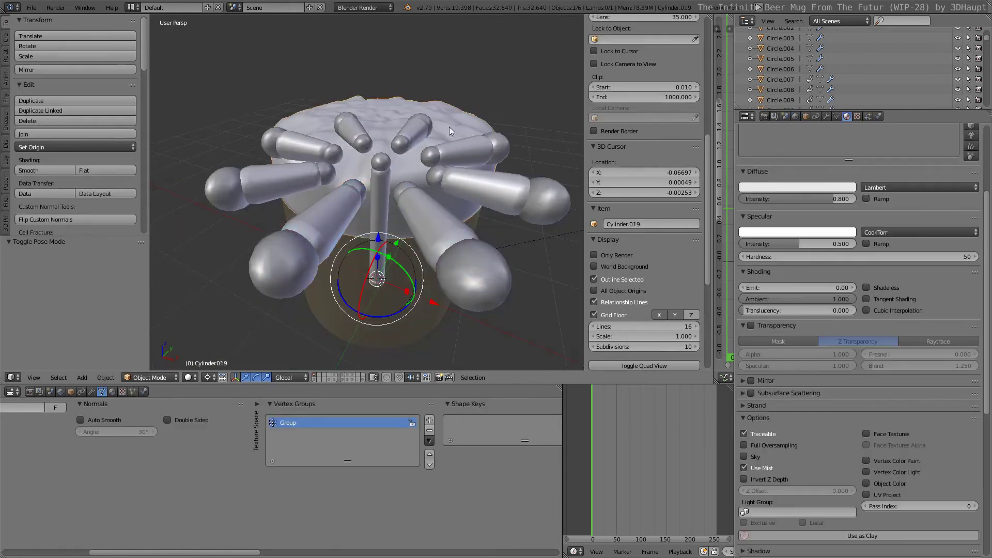
pyautogui.moveTo(477, 135); pyautogui.dragTo(473, 244, button='middle')
pyautogui.rightClick(473, 244)
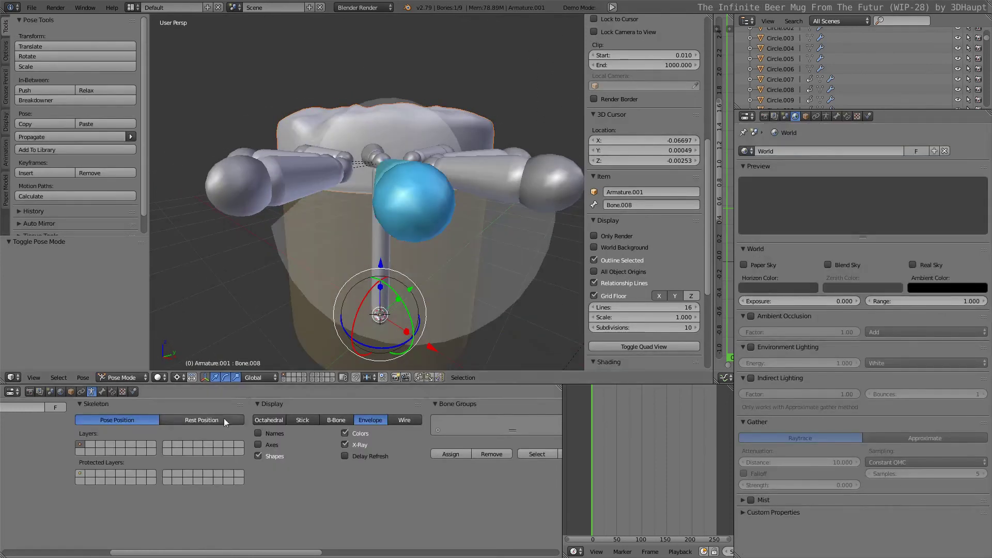
pyautogui.click(124, 377)
# - Parent Cylinder.018 to Armature.001 with Armature Deform, then select Bone.001 in Pose Mode
pyautogui.rightClick(483, 182)
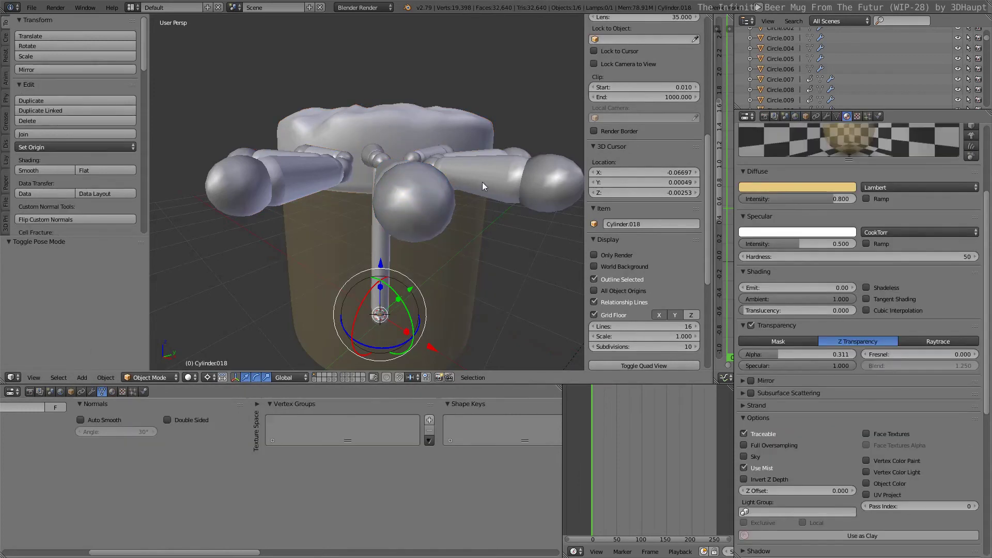
pyautogui.keyDown('shift'); pyautogui.rightClick(477, 247); pyautogui.keyUp('shift')
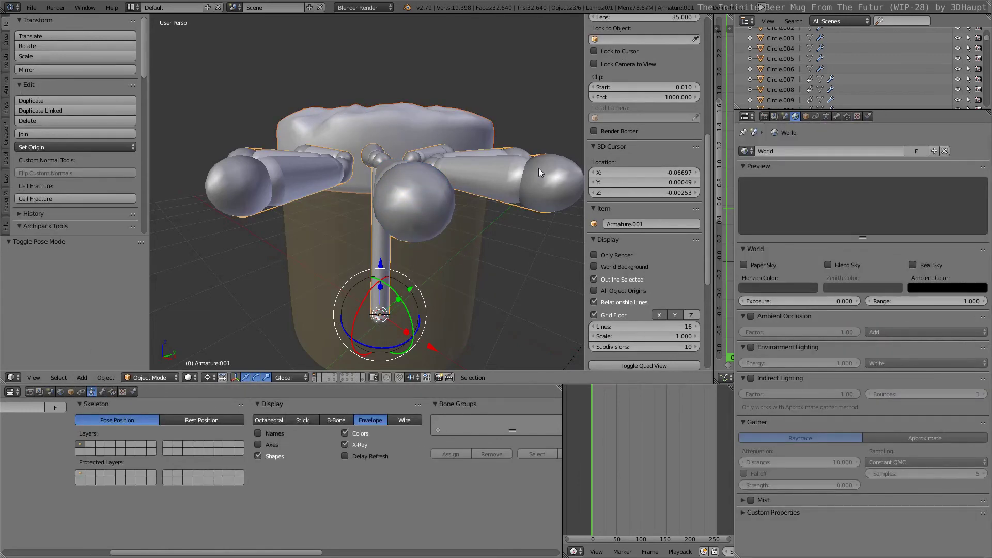
pyautogui.hotkey('ctrl', 'p')
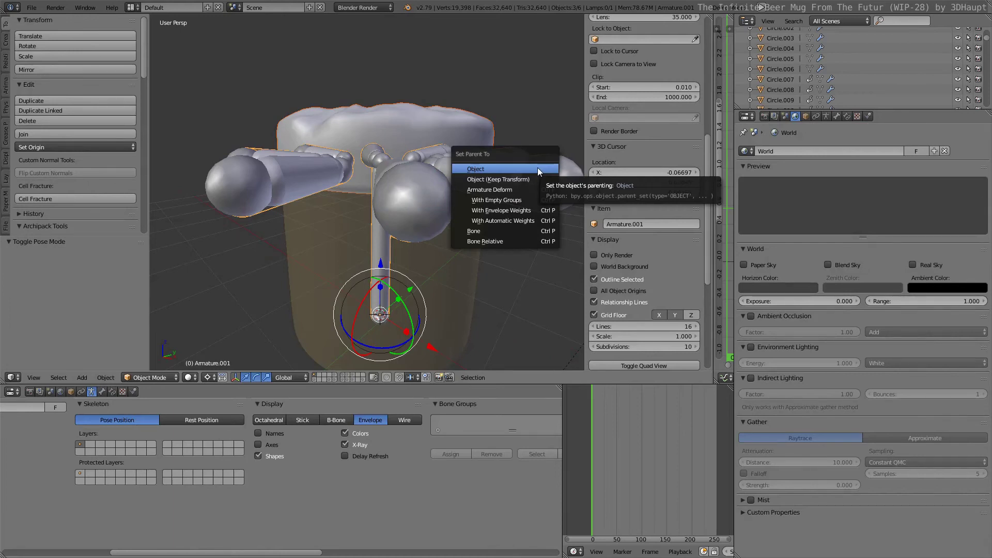
pyautogui.click(511, 187)
pyautogui.click(146, 378)
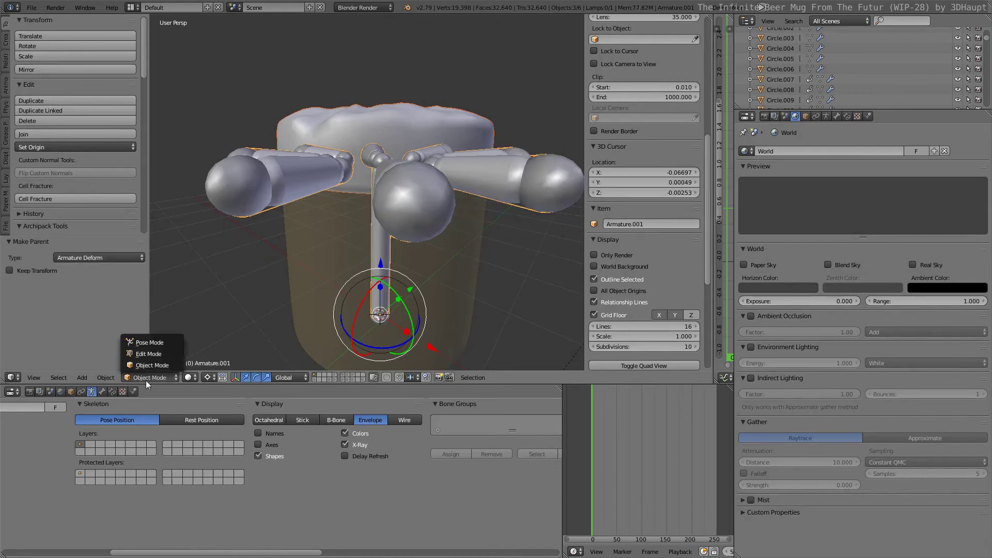
pyautogui.click(150, 339)
pyautogui.rightClick(301, 175)
# - Move Bone.001 to test the mesh deformation, then reselect the armature in Object Mode
pyautogui.press('r')
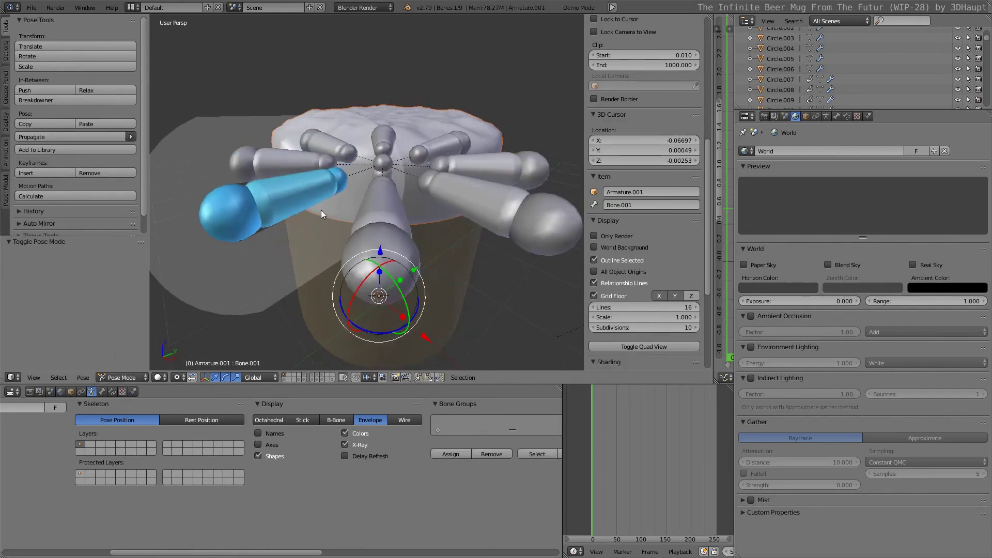
pyautogui.moveTo(342, 222)
pyautogui.mouseDown(button='middle')
pyautogui.moveTo(364, 154)
pyautogui.moveTo(399, 159)
pyautogui.moveTo(448, 280)
pyautogui.moveTo(448, 222)
pyautogui.moveTo(414, 231)
pyautogui.moveTo(370, 200)
pyautogui.mouseUp(button='middle')
pyautogui.scroll(3, 414, 231)
pyautogui.press('g')
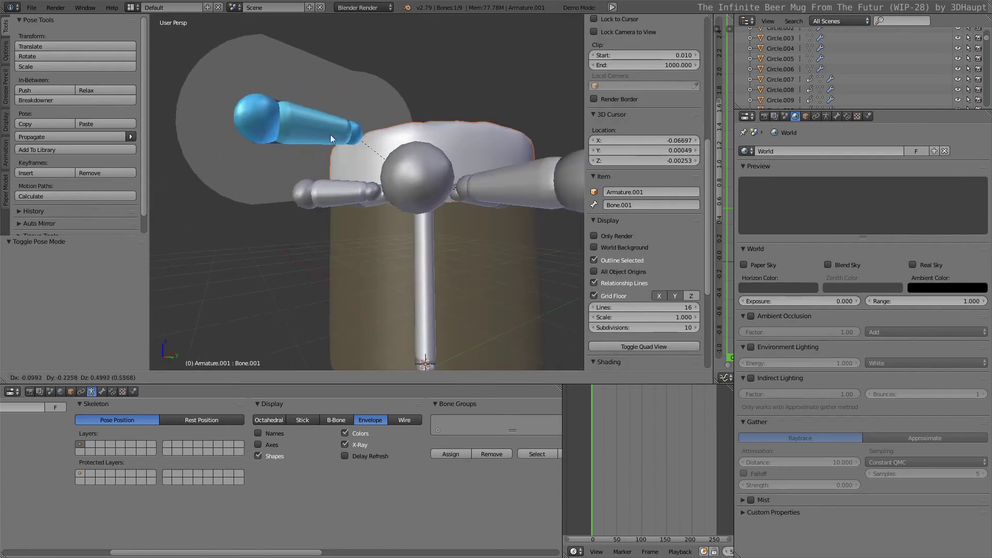
pyautogui.click(275, 182)
pyautogui.click(131, 379)
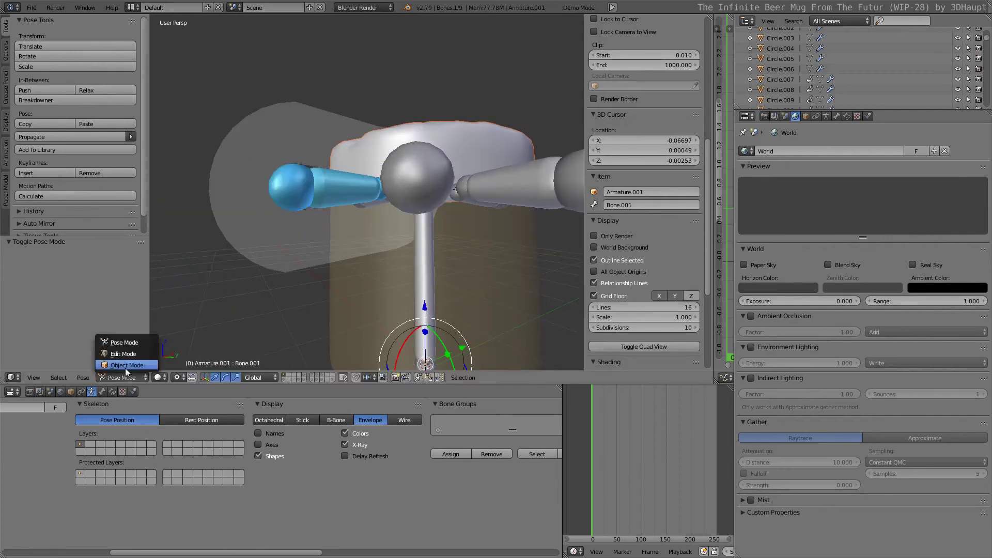
pyautogui.rightClick(353, 173)
pyautogui.rightClick(265, 187)
pyautogui.moveTo(265, 187)
pyautogui.mouseDown(button='middle')
pyautogui.moveTo(270, 208)
pyautogui.moveTo(412, 142)
pyautogui.mouseUp(button='middle')
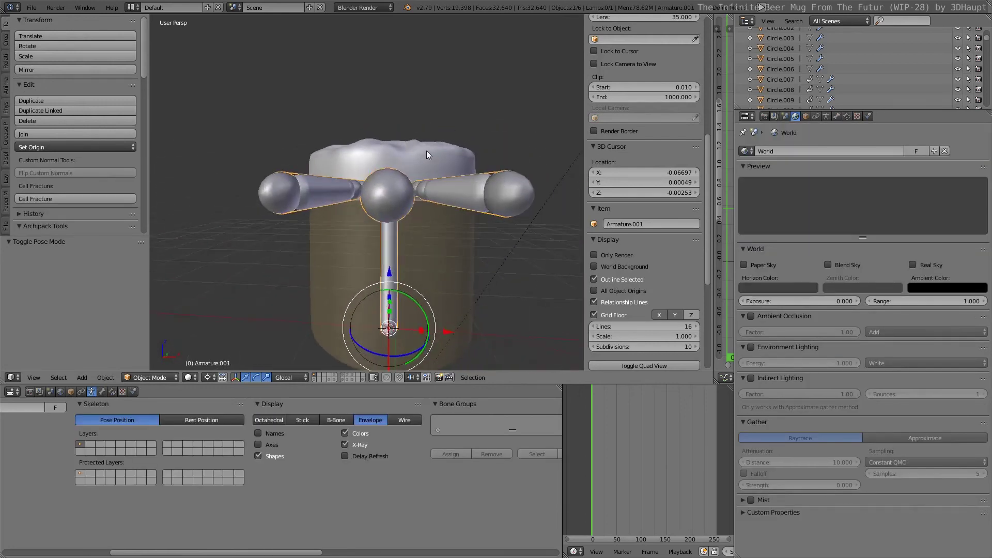
# - Move Cylinder.019's Armature modifier to the top of its modifier stack
pyautogui.rightClick(414, 142)
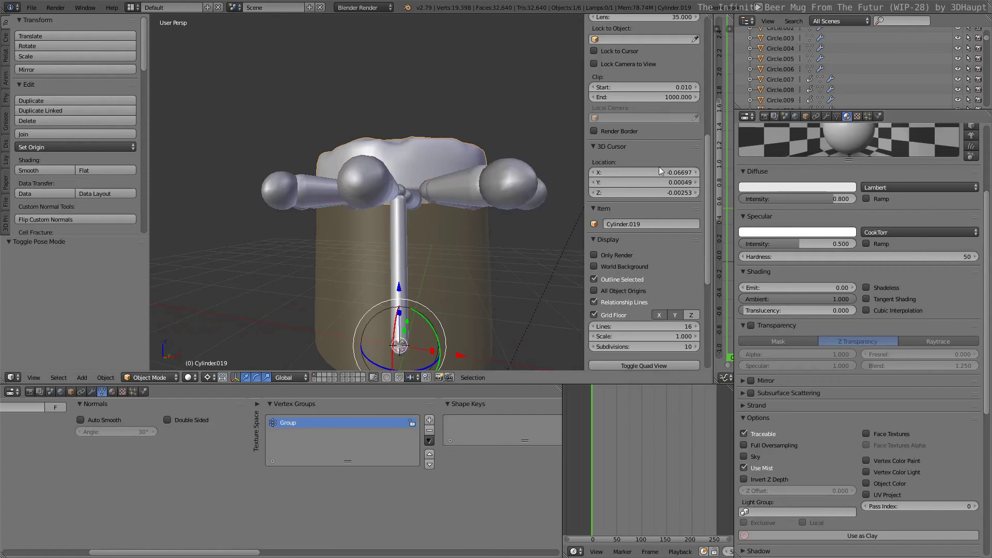
pyautogui.click(827, 116)
pyautogui.click(747, 243)
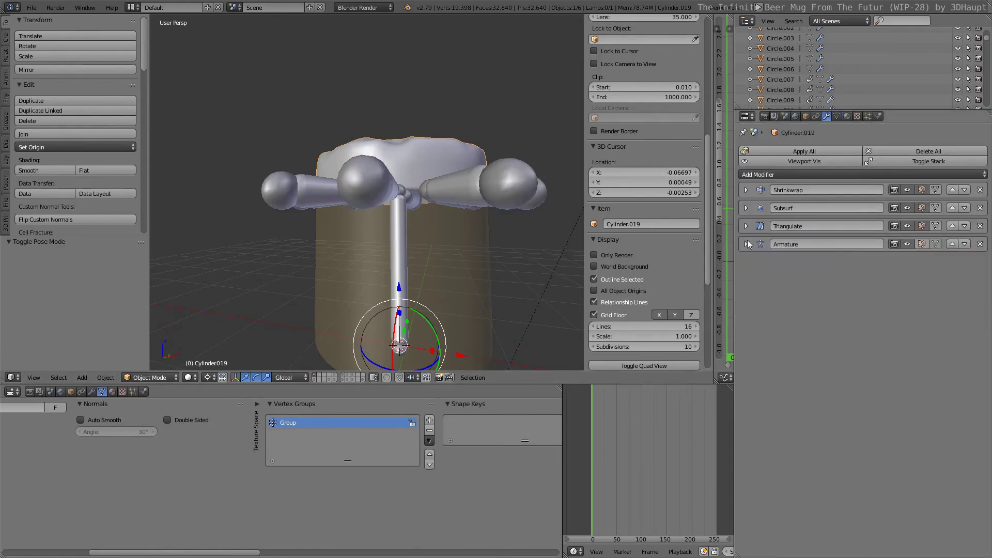
pyautogui.click(953, 246)
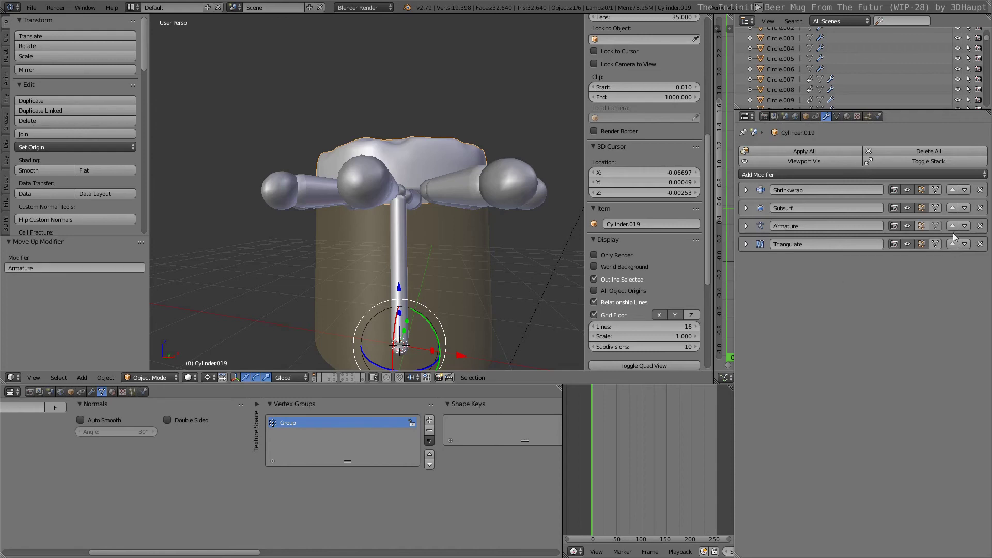
pyautogui.click(953, 228)
pyautogui.click(953, 209)
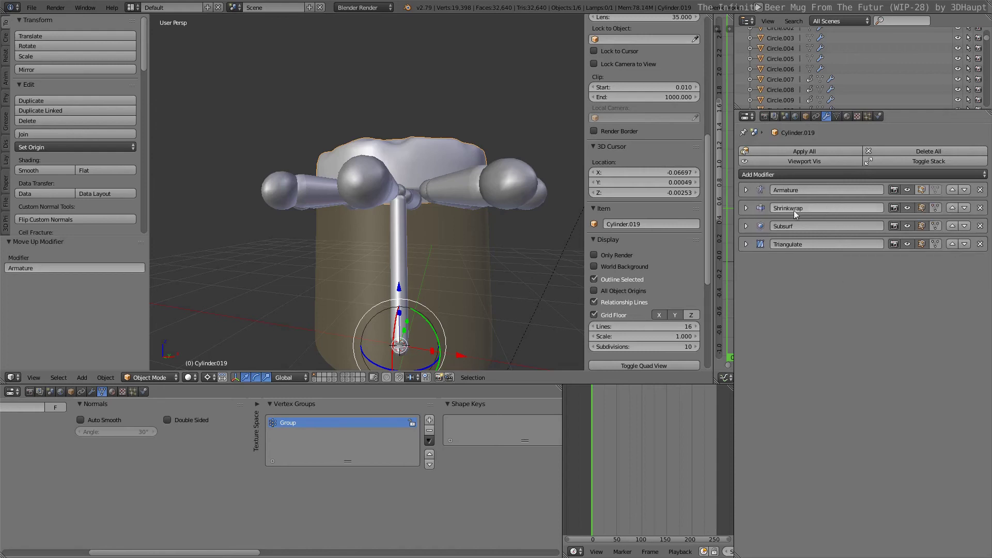
# - Apply the Shrinkwrap modifier and toggle Subsurf's viewport visibility
pyautogui.click(908, 208)
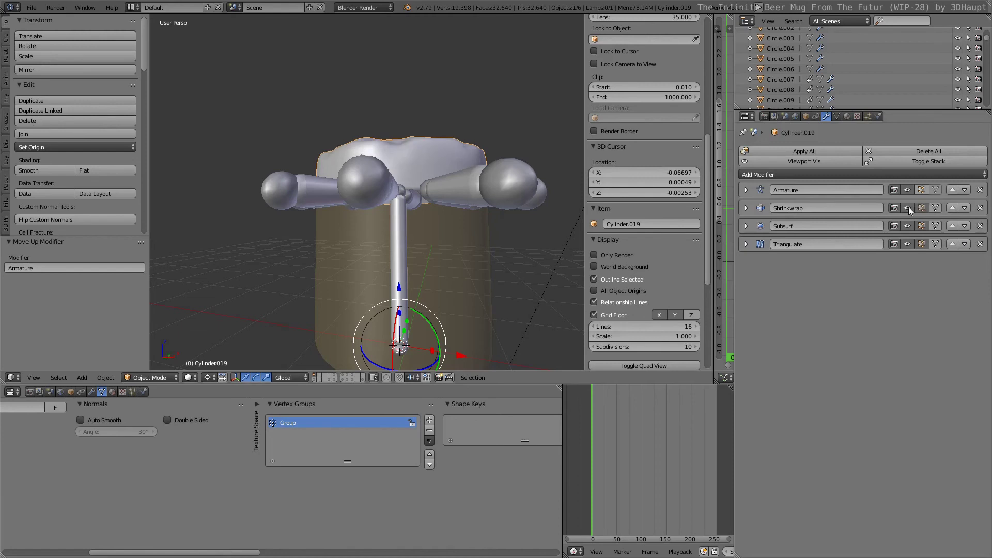
pyautogui.click(746, 207)
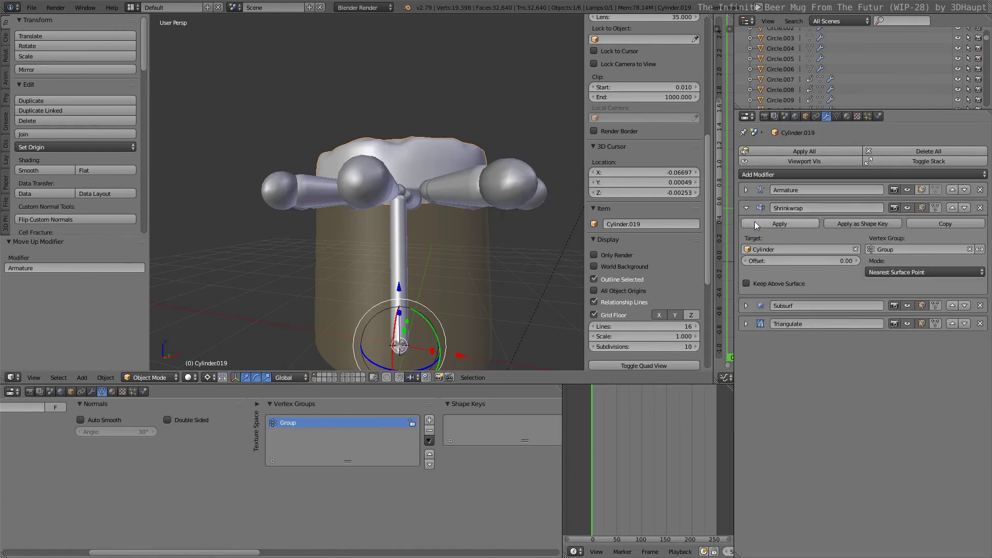
pyautogui.click(755, 221)
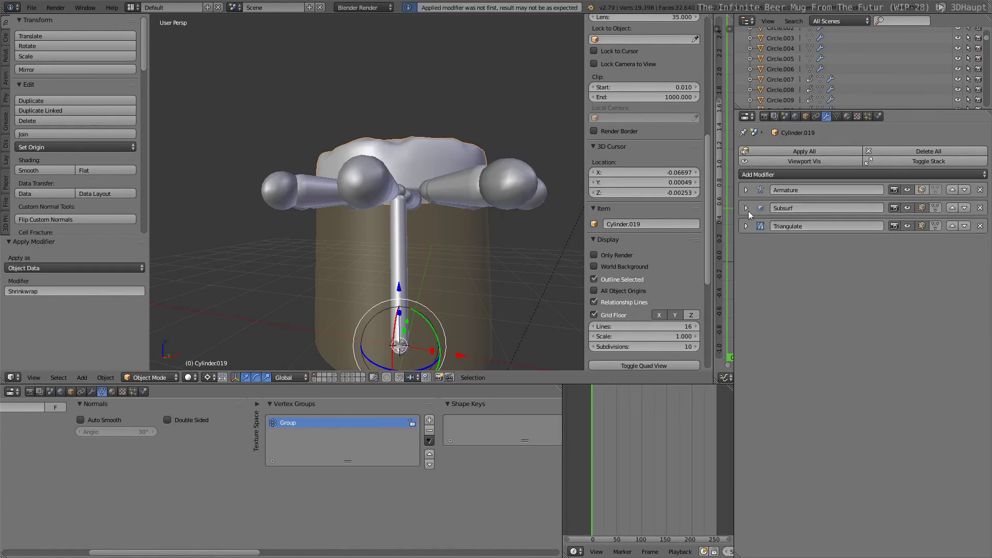
pyautogui.click(909, 209)
pyautogui.click(908, 209)
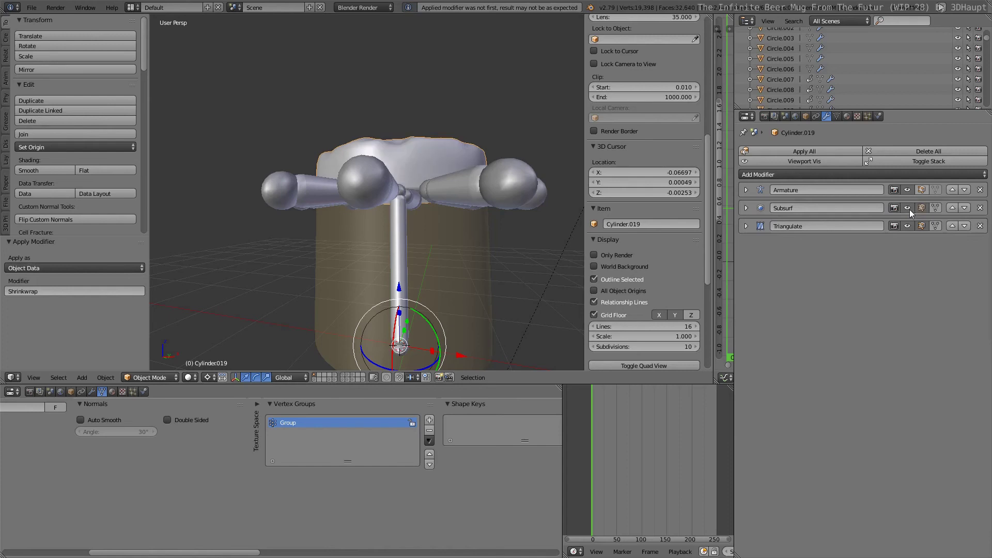
# - Compare the foam with Subsurf hidden and shown from several angles, leaving it visible
pyautogui.scroll(2, 355, 156)
pyautogui.moveTo(355, 156); pyautogui.dragTo(339, 189, button='middle')
pyautogui.scroll(-2, 340, 189)
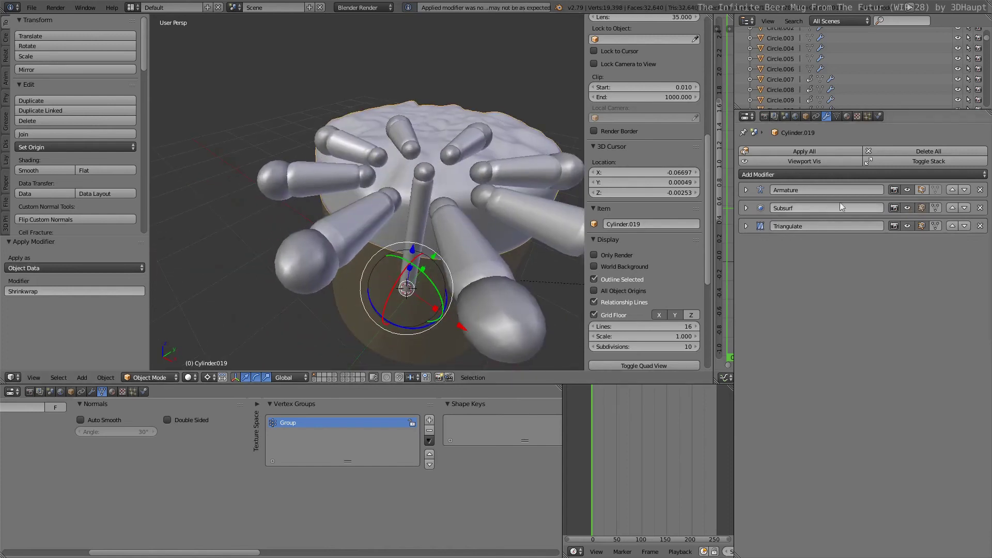
pyautogui.click(908, 207)
pyautogui.moveTo(511, 166); pyautogui.dragTo(382, 146, button='middle')
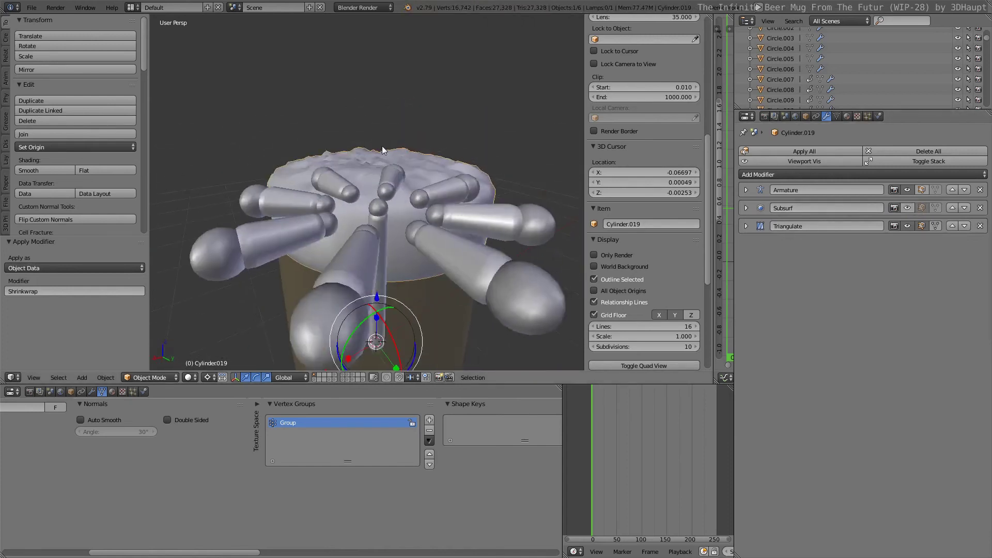
pyautogui.scroll(4, 417, 141)
pyautogui.scroll(2, 455, 139)
pyautogui.scroll(-3, 455, 138)
pyautogui.moveTo(486, 134); pyautogui.dragTo(567, 122, button='middle')
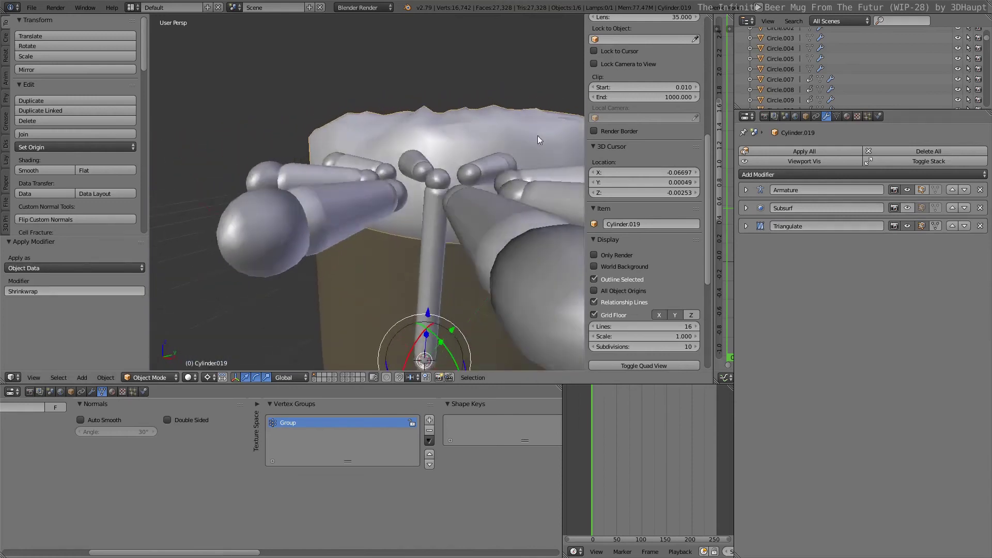
pyautogui.click(908, 208)
# - Put the armature into Pose Mode, then select Cylinder.019 and Cylinder.018
pyautogui.moveTo(393, 155)
pyautogui.mouseDown(button='middle')
pyautogui.moveTo(387, 197)
pyautogui.moveTo(389, 156)
pyautogui.moveTo(513, 120)
pyautogui.mouseUp(button='middle')
pyautogui.scroll(3, 455, 153)
pyautogui.moveTo(455, 153); pyautogui.dragTo(508, 127, button='middle')
pyautogui.rightClick(508, 127)
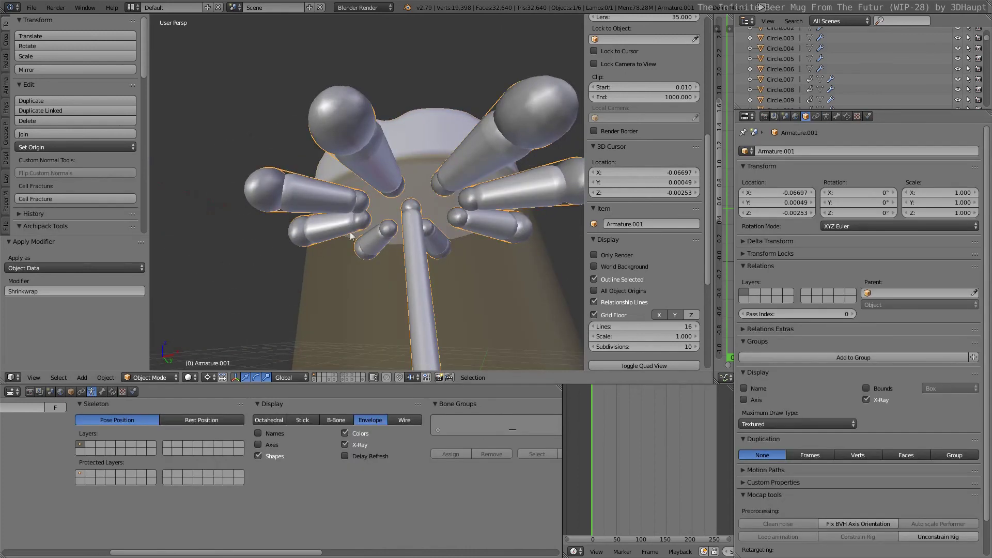
pyautogui.click(155, 377)
pyautogui.click(162, 351)
pyautogui.moveTo(361, 181)
pyautogui.mouseDown(button='middle')
pyautogui.moveTo(386, 155)
pyautogui.moveTo(423, 167)
pyautogui.moveTo(435, 138)
pyautogui.moveTo(417, 98)
pyautogui.moveTo(465, 250)
pyautogui.mouseUp(button='middle')
pyautogui.rightClick(422, 167)
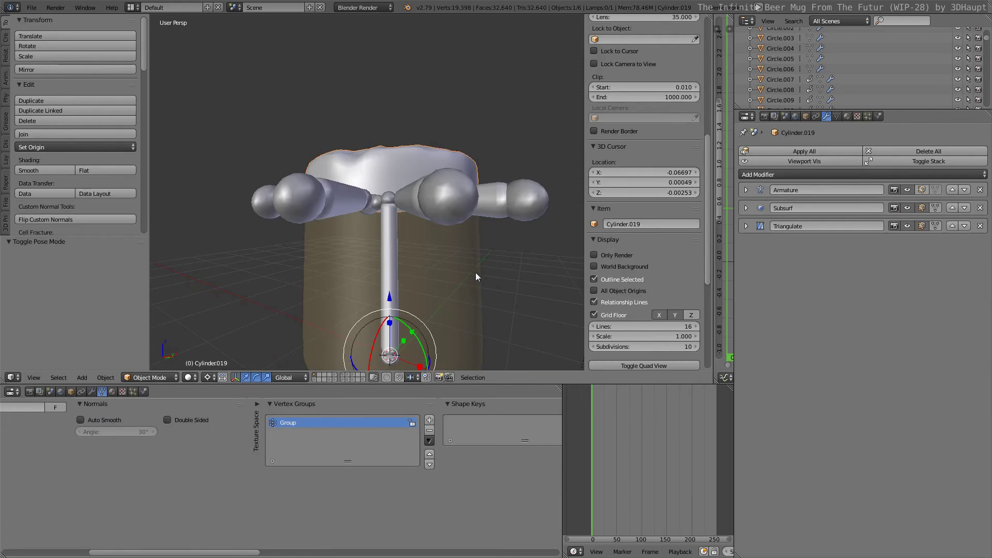
pyautogui.rightClick(475, 272)
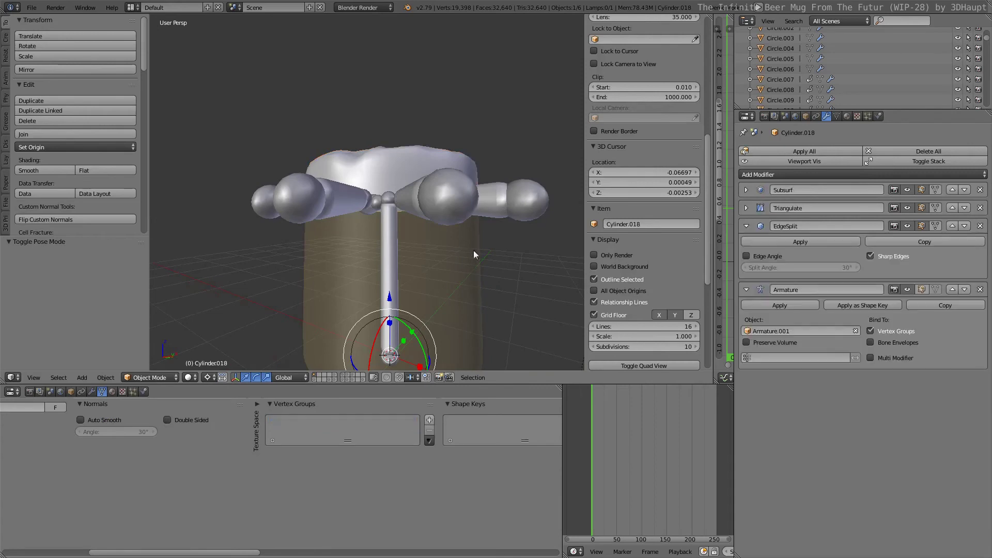
# - Make Cylinder.019 active and join Cylinder.018 into it with Ctrl+J
pyautogui.rightClick(465, 149)
pyautogui.hotkey('ctrl', 'j')
pyautogui.moveTo(462, 147)
pyautogui.mouseDown(button='middle')
pyautogui.moveTo(379, 132)
pyautogui.moveTo(402, 160)
pyautogui.moveTo(376, 224)
pyautogui.mouseUp(button='middle')
pyautogui.press('Tab')
pyautogui.hotkey('ctrl', 'r')
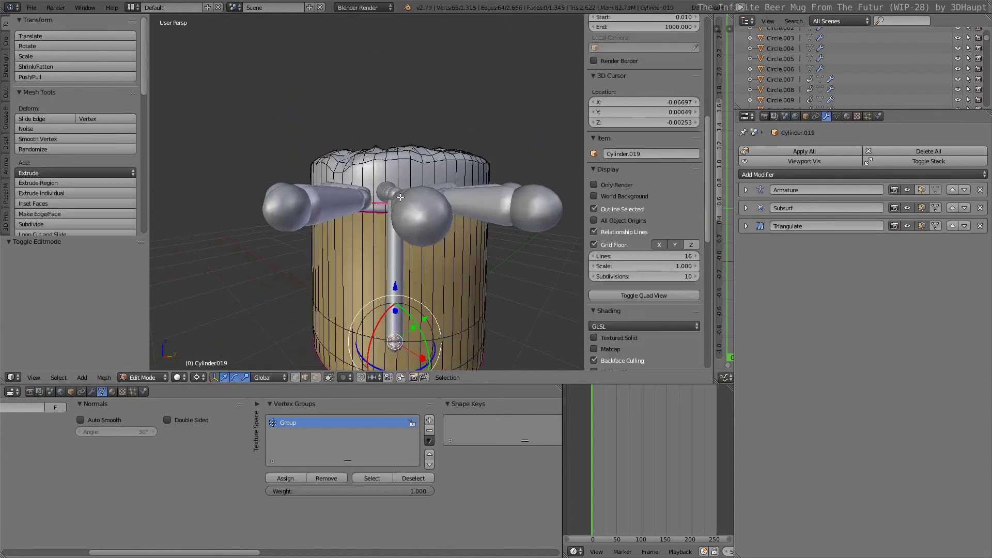
# - Select the whole joined mesh in Edit Mode and check its maximum draw type
pyautogui.press('a')
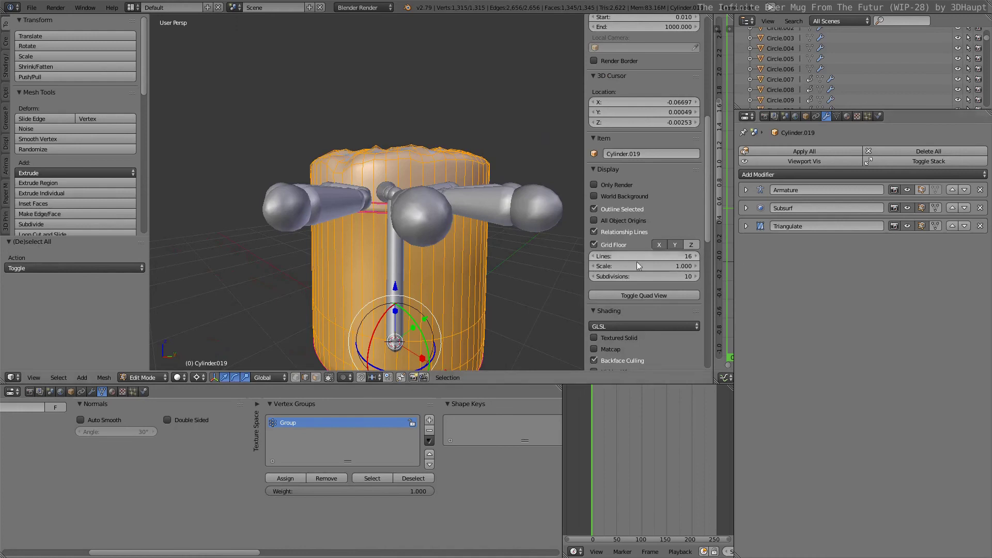
pyautogui.scroll(-1, 103, 403)
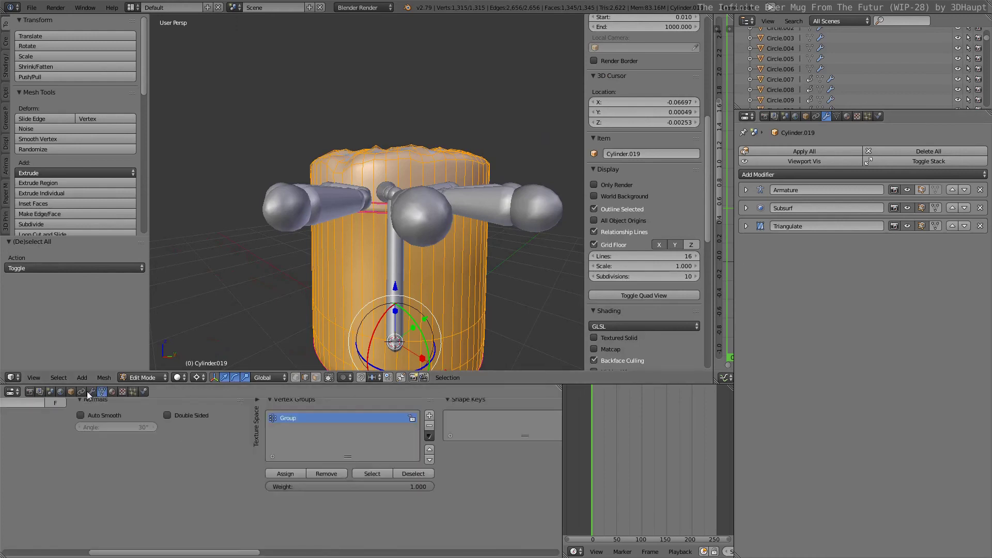
pyautogui.keyDown('ctrl'); pyautogui.scroll(3, 88, 395); pyautogui.keyUp('ctrl')
pyautogui.scroll(-5, 266, 472)
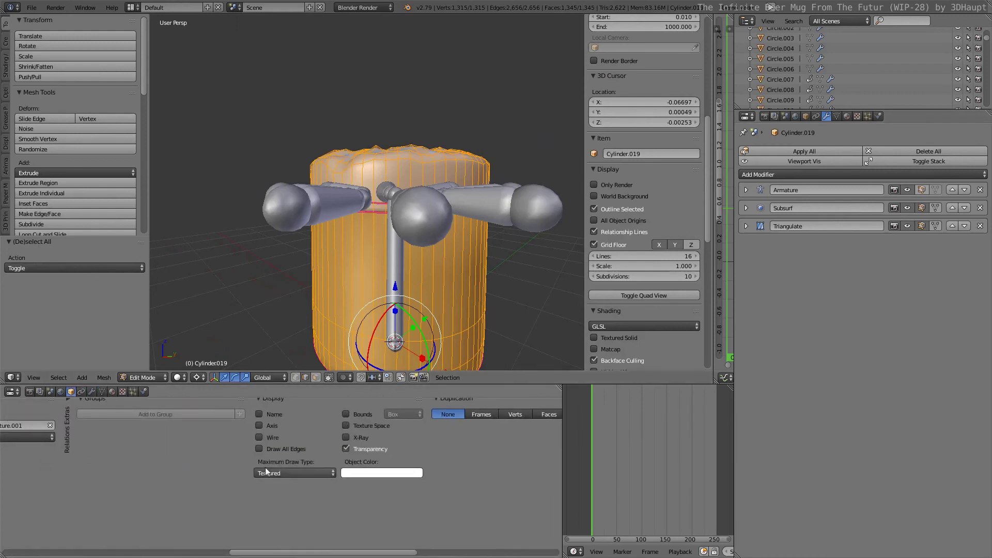
pyautogui.click(315, 473)
pyautogui.click(144, 377)
# - Put the armature in Pose Mode, deselect all bones, and leave duplication off
pyautogui.click(151, 319)
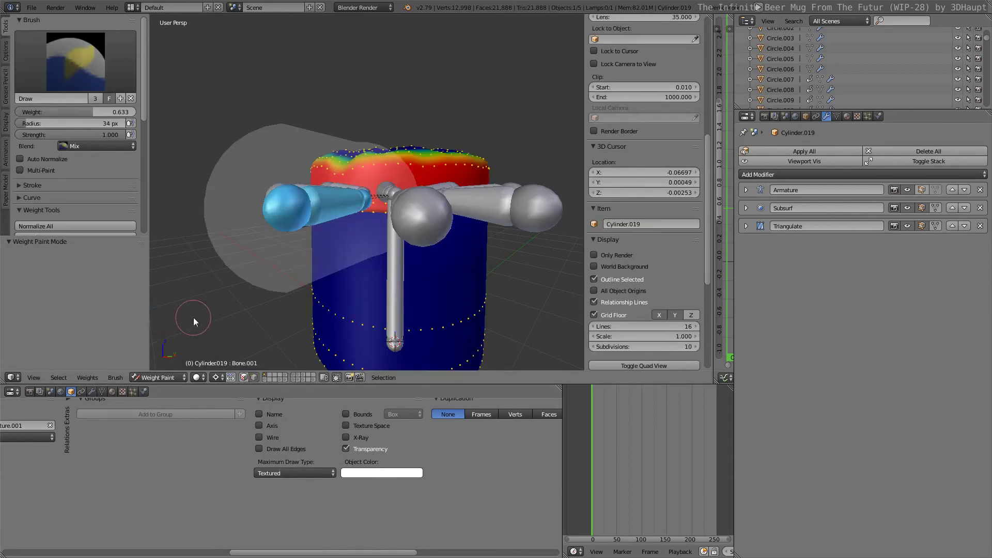
pyautogui.click(168, 379)
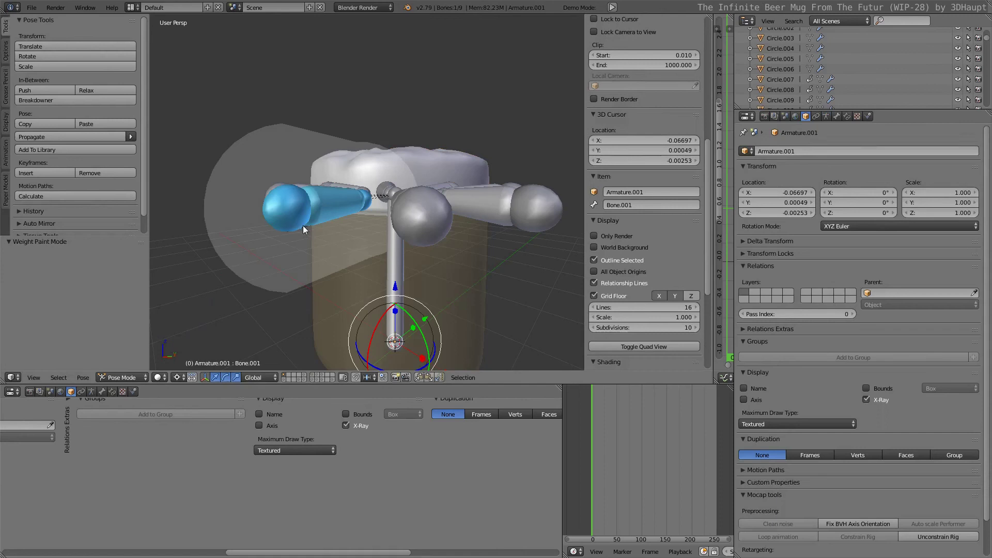
pyautogui.press('a')
pyautogui.moveTo(185, 444)
pyautogui.mouseDown(button='middle')
pyautogui.moveTo(279, 499)
pyautogui.moveTo(89, 500)
pyautogui.mouseUp(button='middle')
pyautogui.click(370, 412)
pyautogui.click(404, 413)
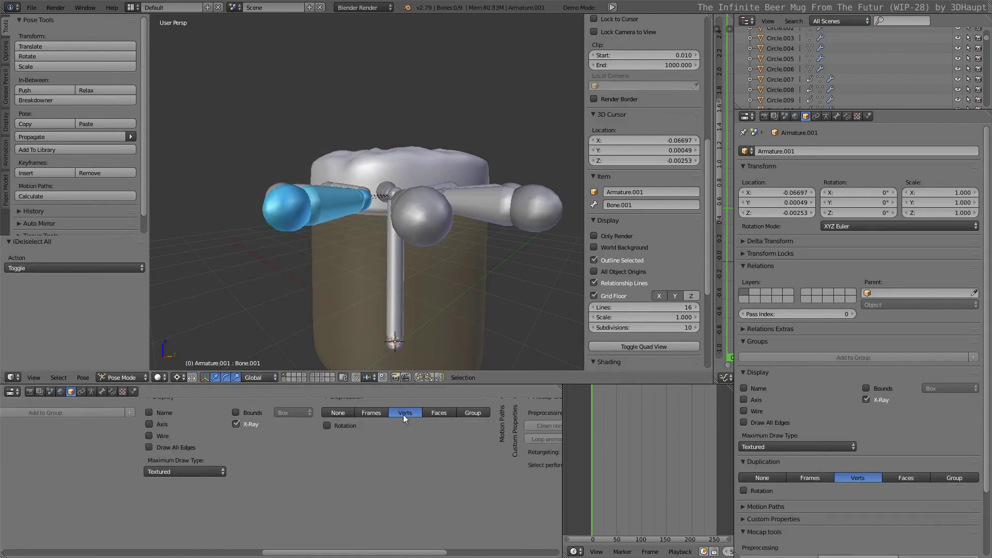
pyautogui.click(337, 412)
# - Set the armature's bone Display to Stick after trying B-Bone, then select the foam mesh
pyautogui.click(102, 392)
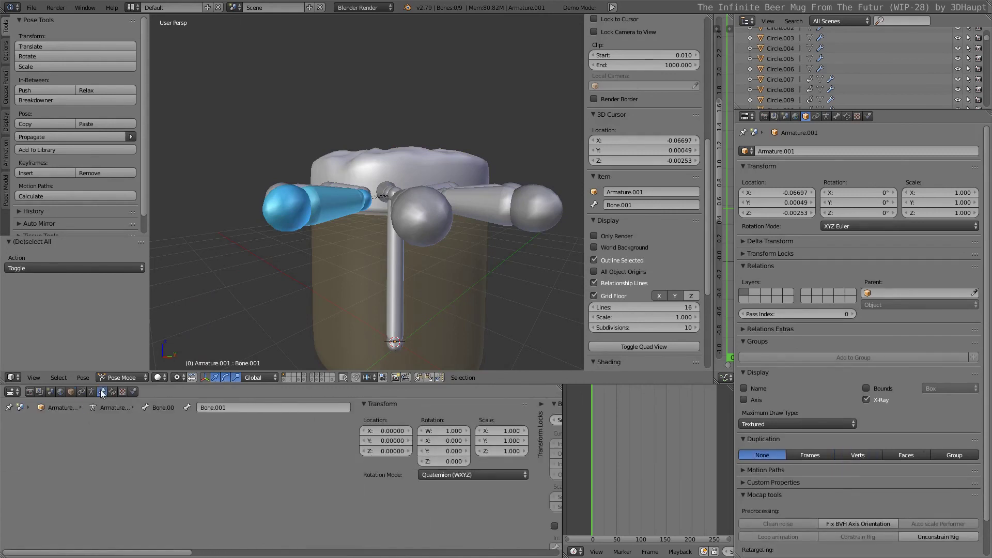
pyautogui.click(92, 391)
pyautogui.click(333, 421)
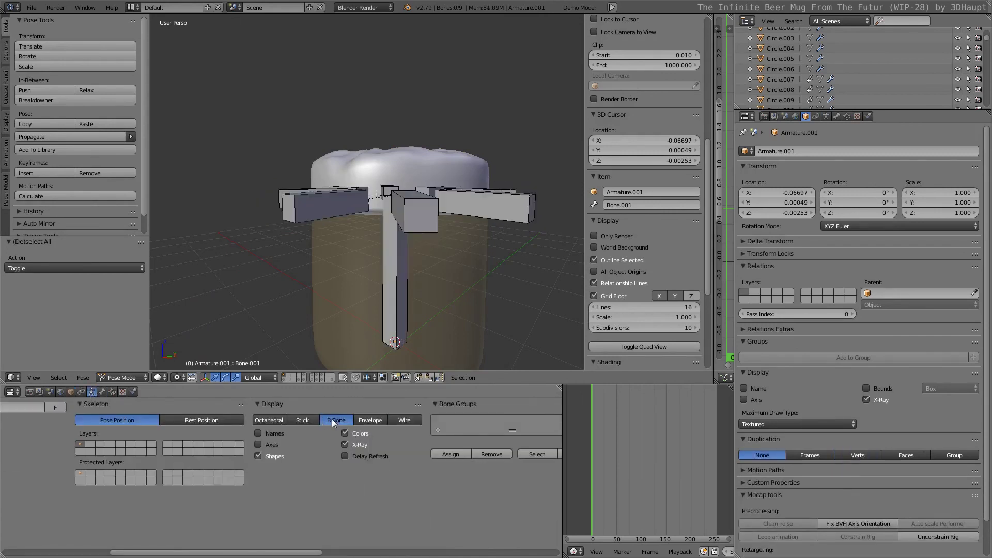
pyautogui.click(305, 419)
pyautogui.scroll(1, 355, 360)
pyautogui.rightClick(325, 235)
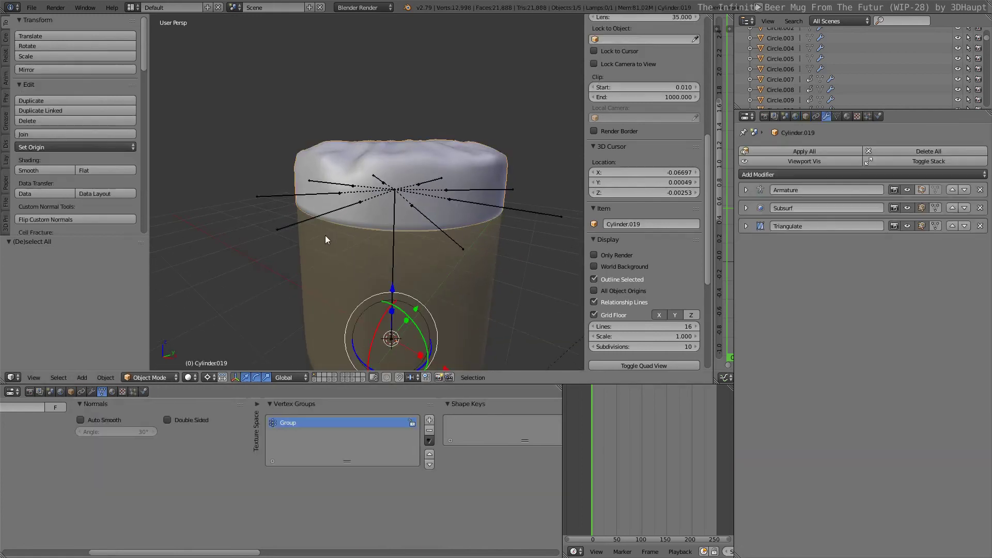
pyautogui.hotkey('ctrl', 'Tab')
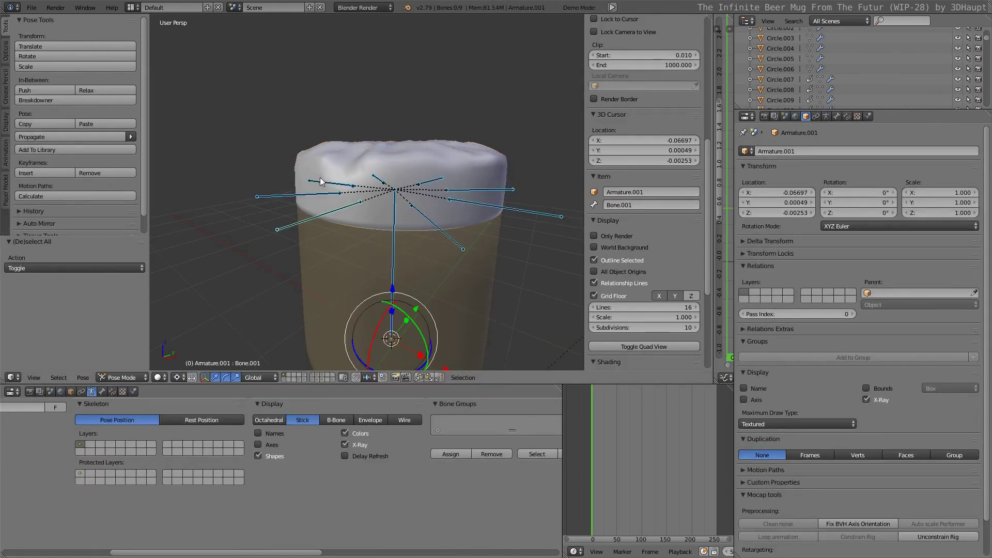
pyautogui.rightClick(364, 149)
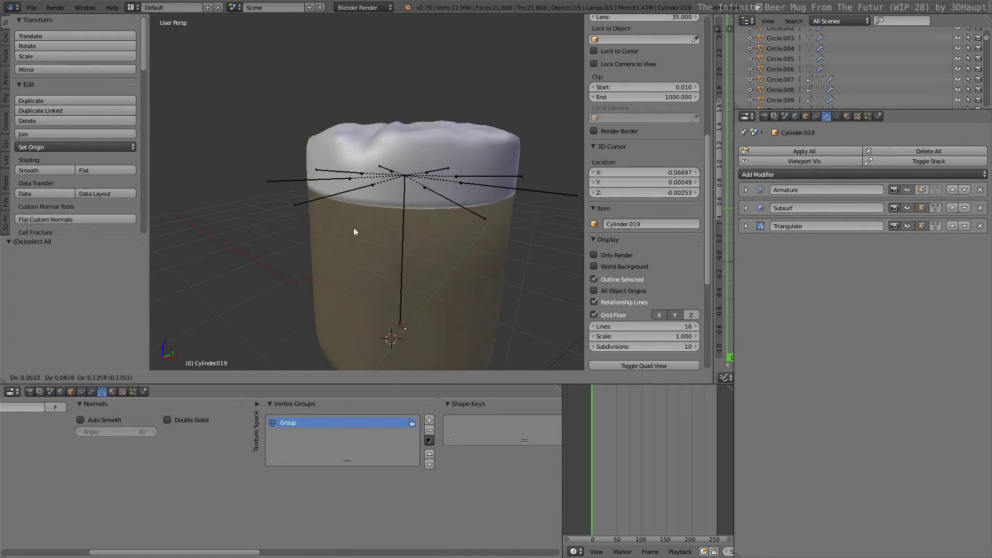
# - Switch the foam mesh into Weight Paint mode and back to Object Mode
pyautogui.click(161, 382)
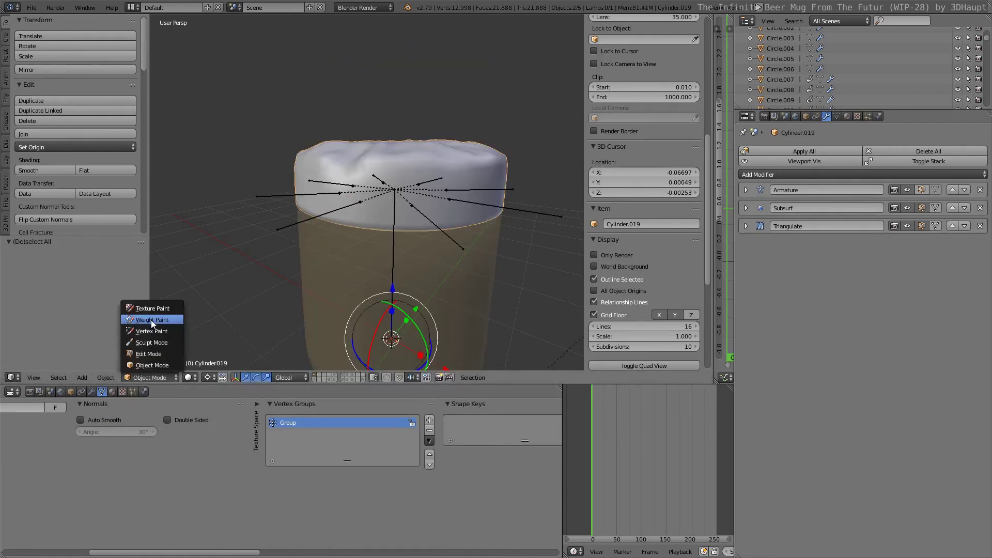
pyautogui.click(151, 320)
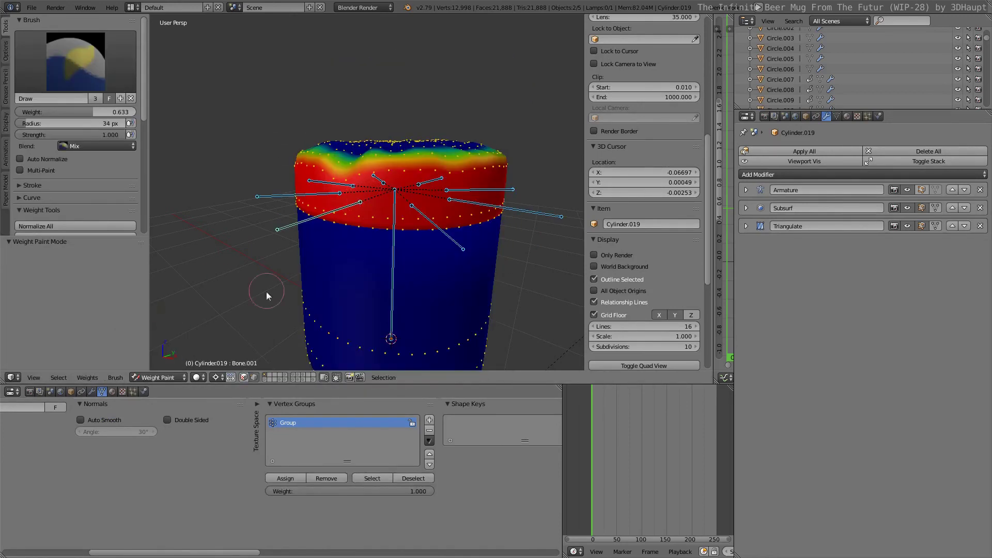
pyautogui.click(159, 379)
pyautogui.click(151, 362)
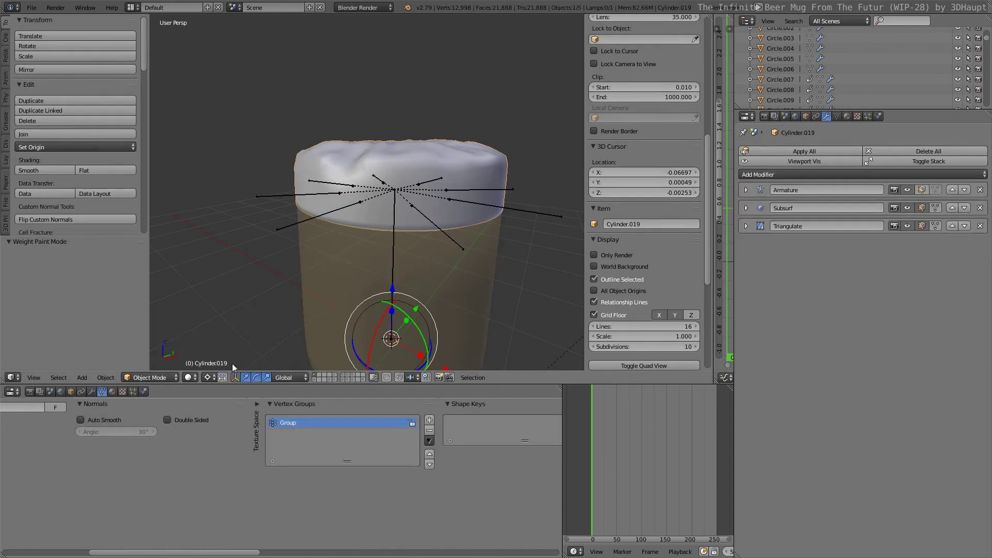
pyautogui.click(154, 378)
# - Pose the armature, then put the foam mesh in Weight Paint to inspect the vertical bone's weights
pyautogui.rightClick(300, 225)
pyautogui.press('a')
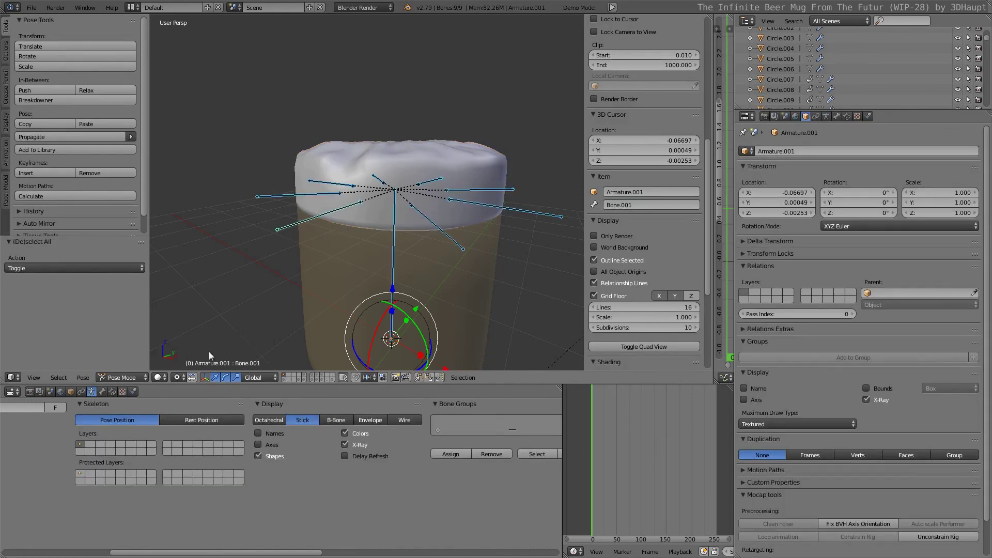
pyautogui.rightClick(343, 291)
pyautogui.click(163, 378)
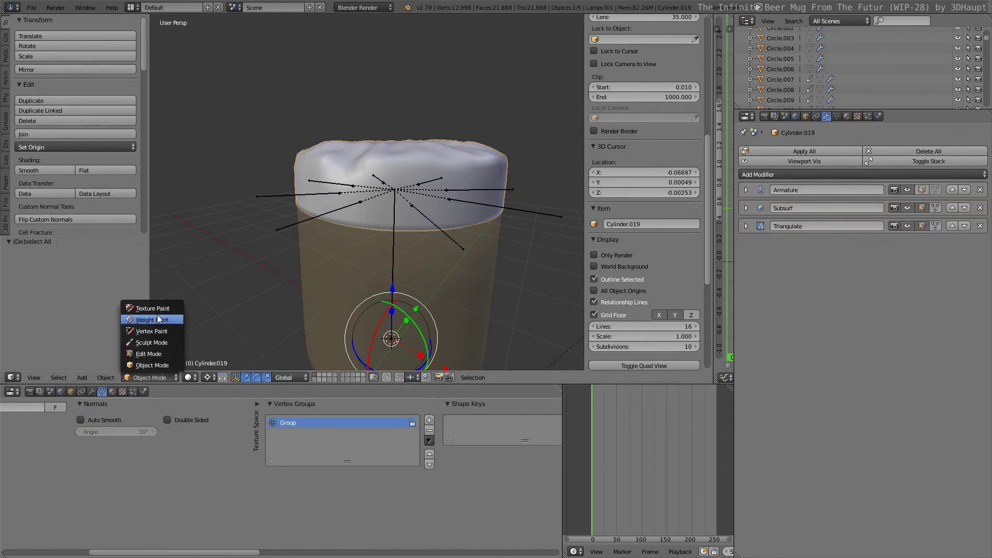
pyautogui.click(159, 320)
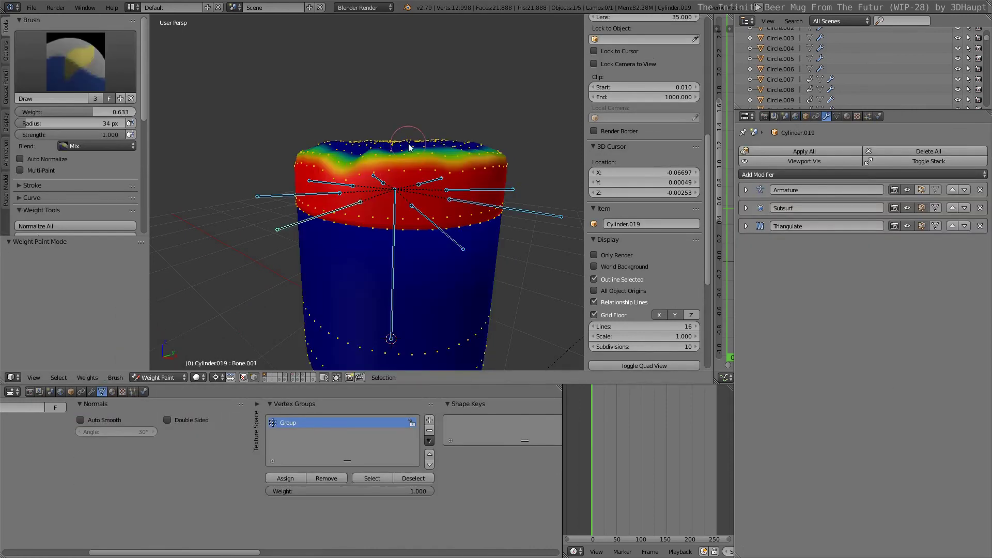
pyautogui.rightClick(392, 268)
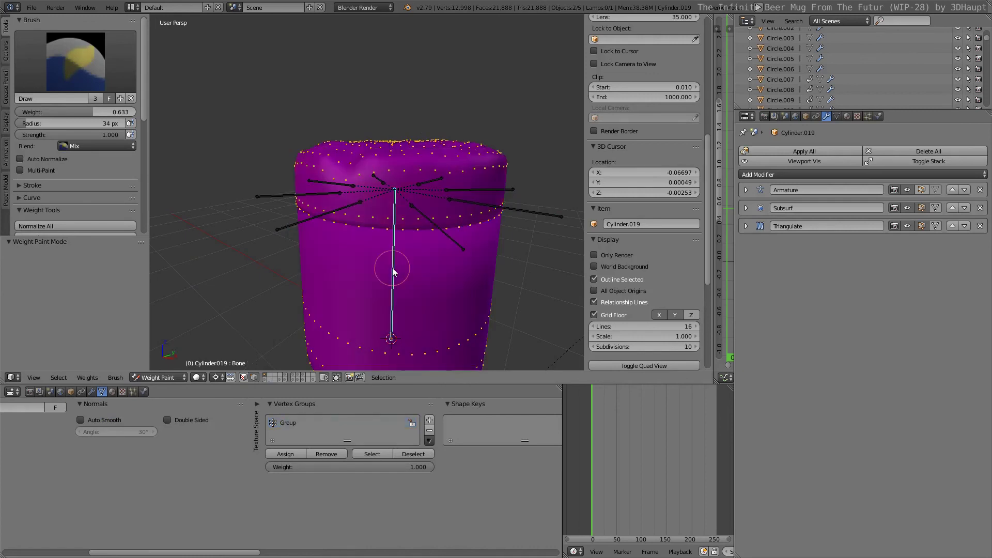
pyautogui.press('a')
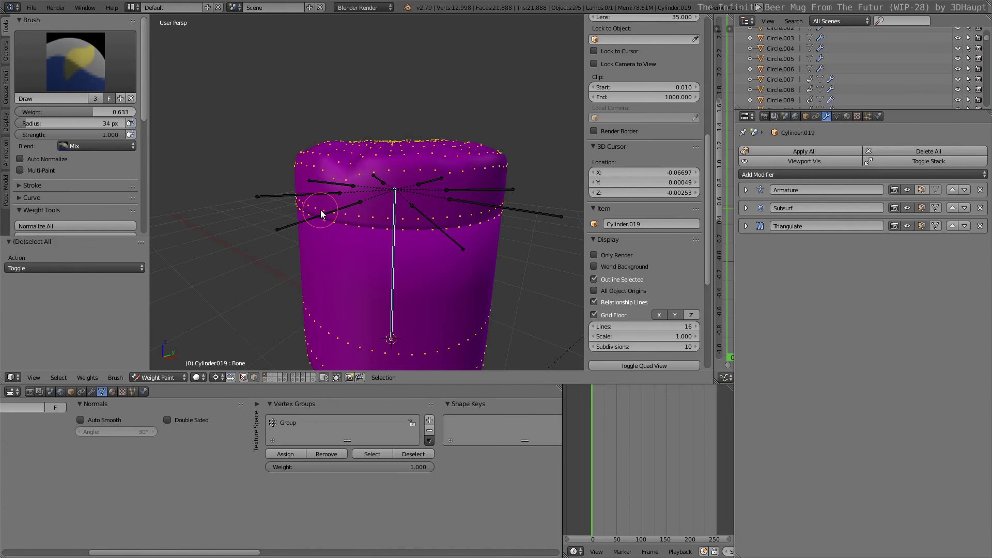
# - Toggle the armature's Pose Mode, then return the foam Cylinder.019 to Weight Paint mode
pyautogui.click(158, 378)
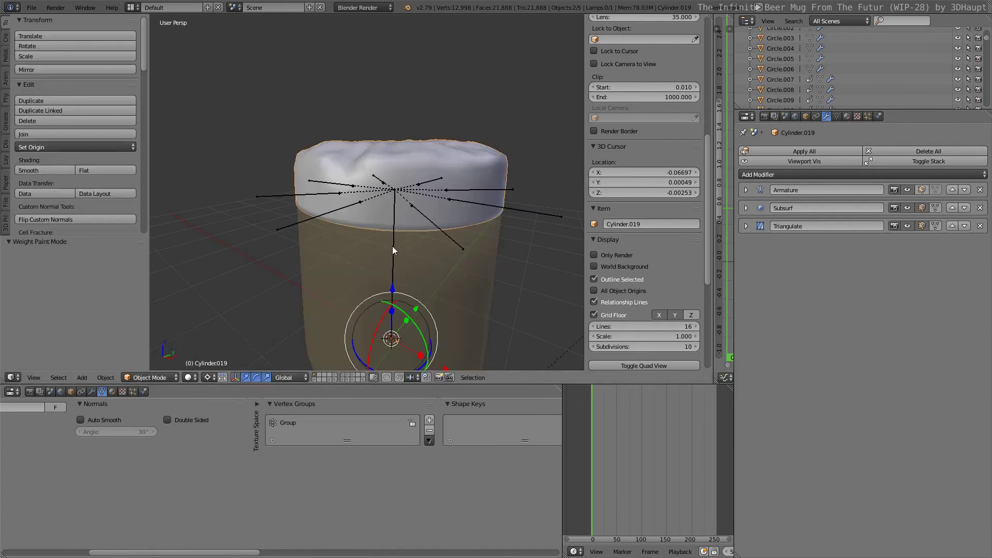
pyautogui.rightClick(392, 246)
pyautogui.hotkey('ctrl', 'Tab')
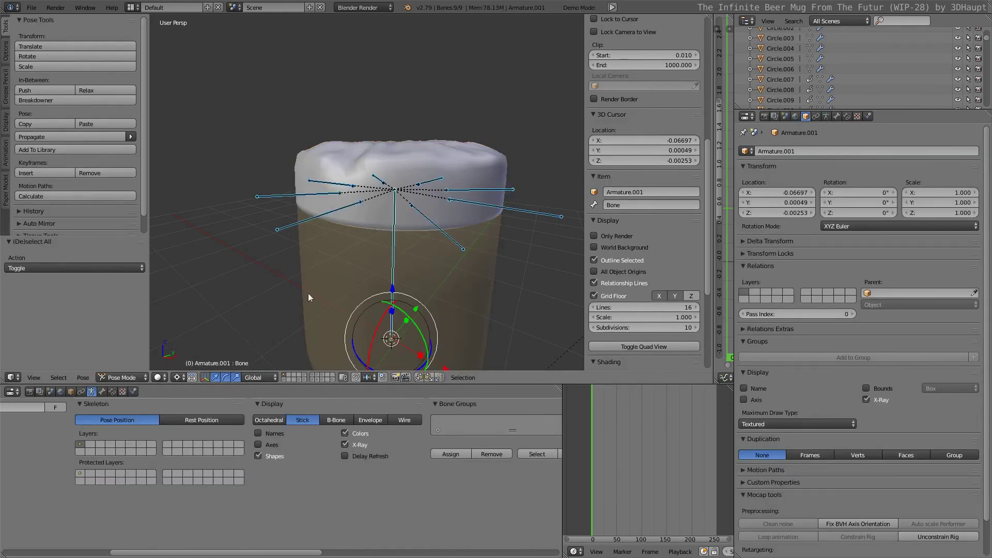
pyautogui.hotkey('ctrl', 'Tab')
pyautogui.rightClick(347, 281)
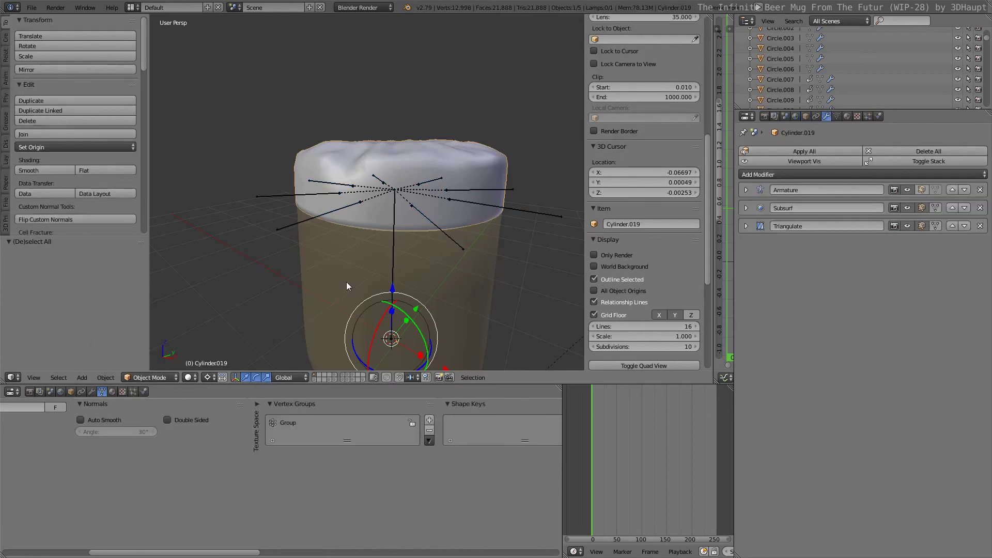
pyautogui.click(149, 377)
pyautogui.click(154, 320)
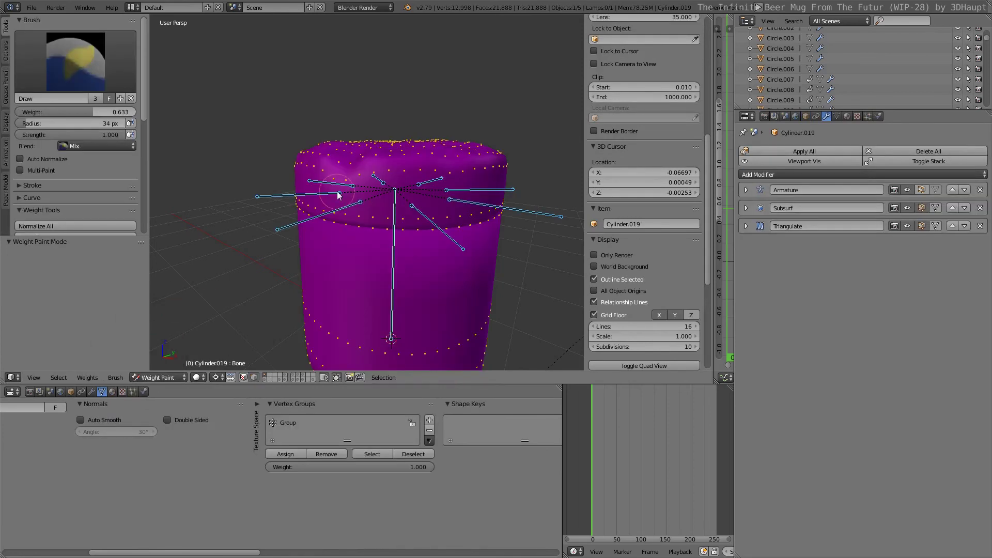
# - Assign the foam mesh's vertex weights from the bone envelopes and orbit to inspect them
pyautogui.click(87, 378)
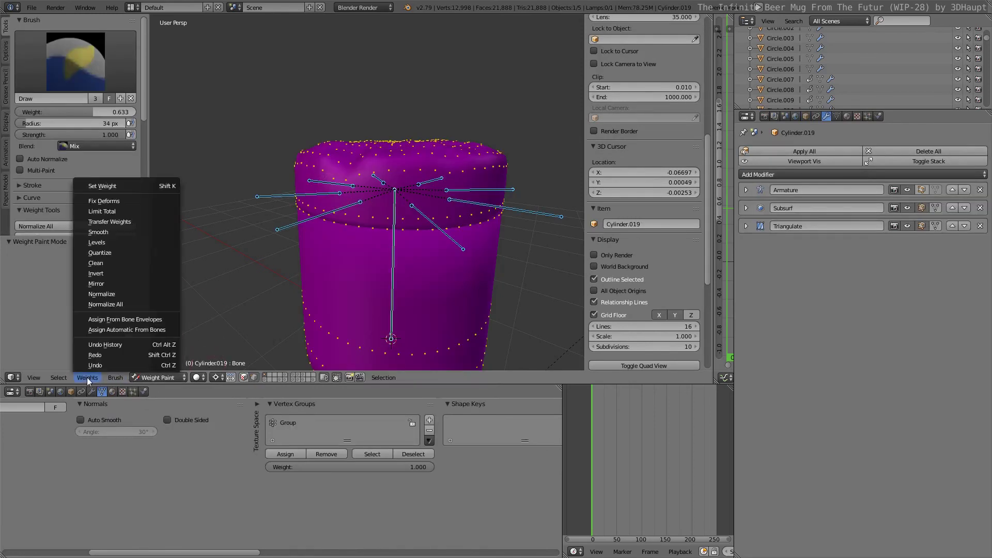
pyautogui.click(112, 321)
pyautogui.moveTo(439, 170); pyautogui.dragTo(317, 151, button='middle')
pyautogui.scroll(-5, 381, 199)
pyautogui.moveTo(382, 199); pyautogui.dragTo(413, 252, button='middle')
pyautogui.scroll(5, 429, 213)
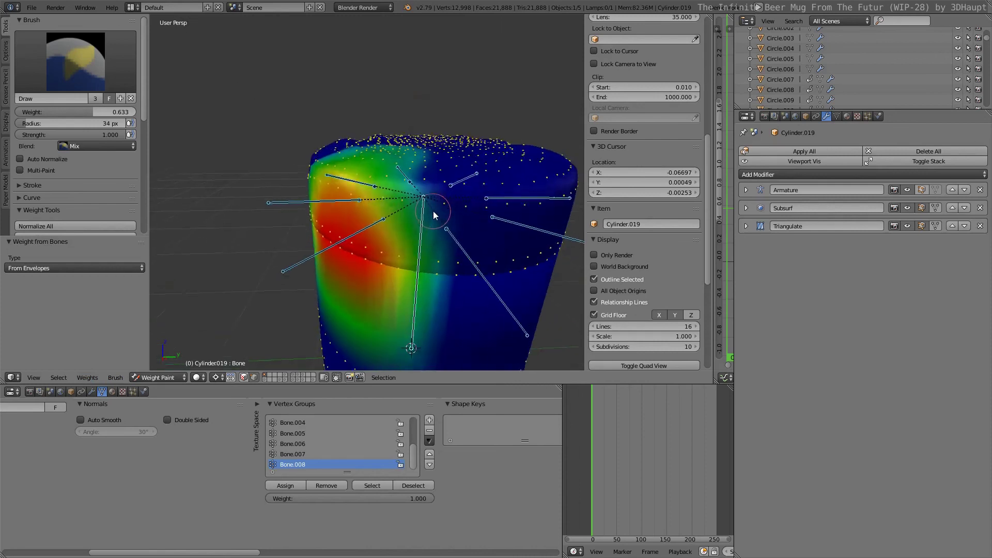
pyautogui.moveTo(434, 206); pyautogui.dragTo(420, 212, button='middle')
# - Move Bone.004 outward to test how the foam mesh deforms
pyautogui.rightClick(422, 271)
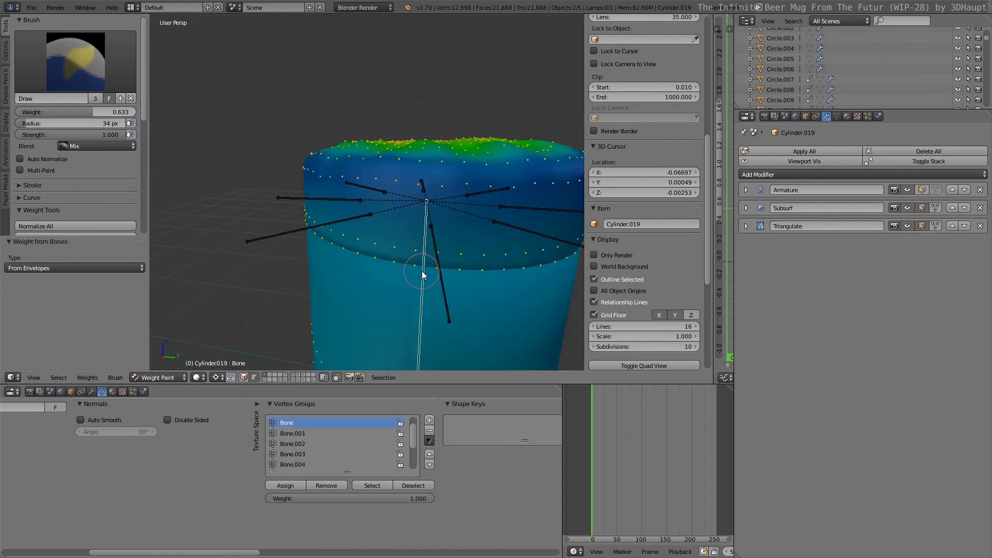
pyautogui.rightClick(438, 292)
pyautogui.press('g')
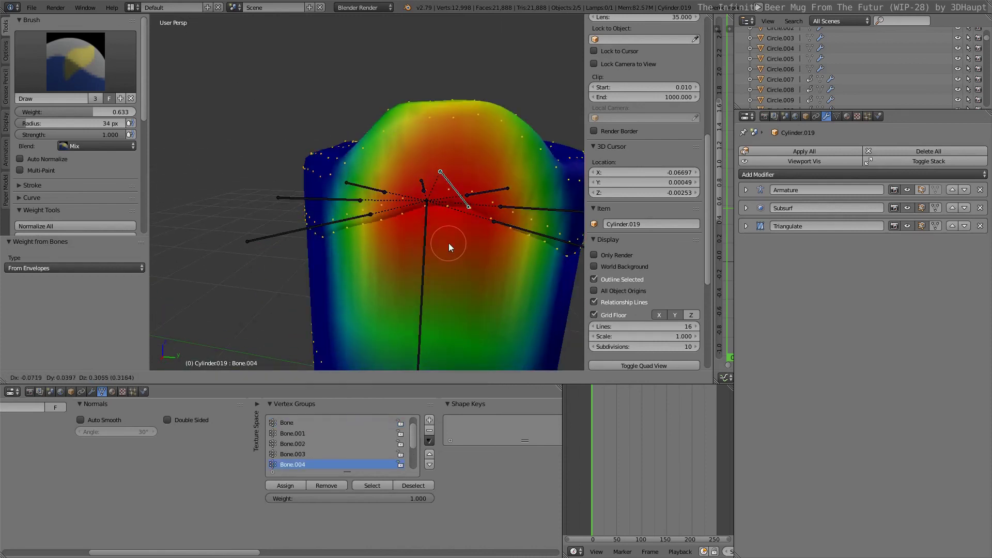
pyautogui.click(448, 274)
pyautogui.moveTo(448, 274)
pyautogui.mouseDown(button='middle')
pyautogui.moveTo(358, 219)
pyautogui.moveTo(386, 237)
pyautogui.mouseUp(button='middle')
# - Return the foam mesh to Object Mode, maximize the 3D view, and put the armature in Pose Mode
pyautogui.click(156, 375)
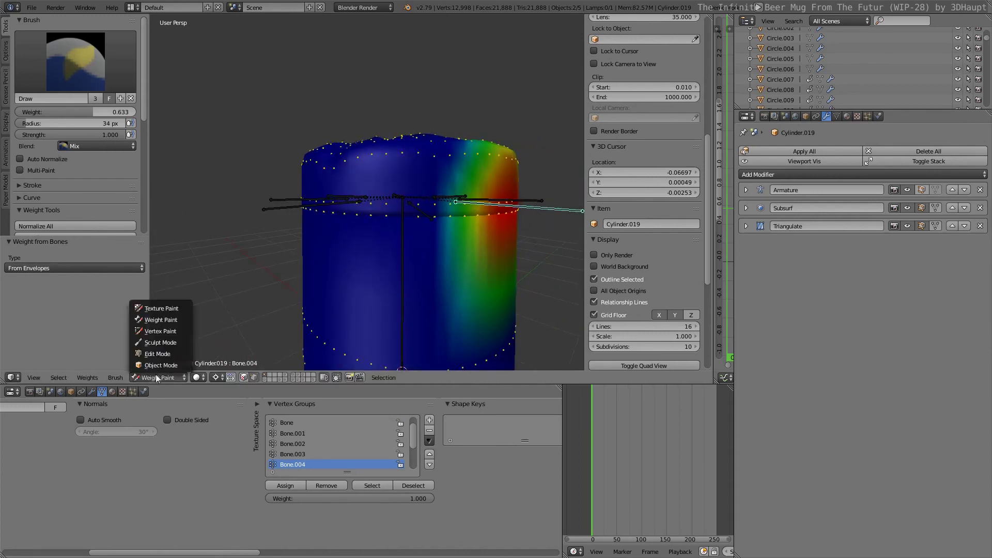
pyautogui.click(205, 315)
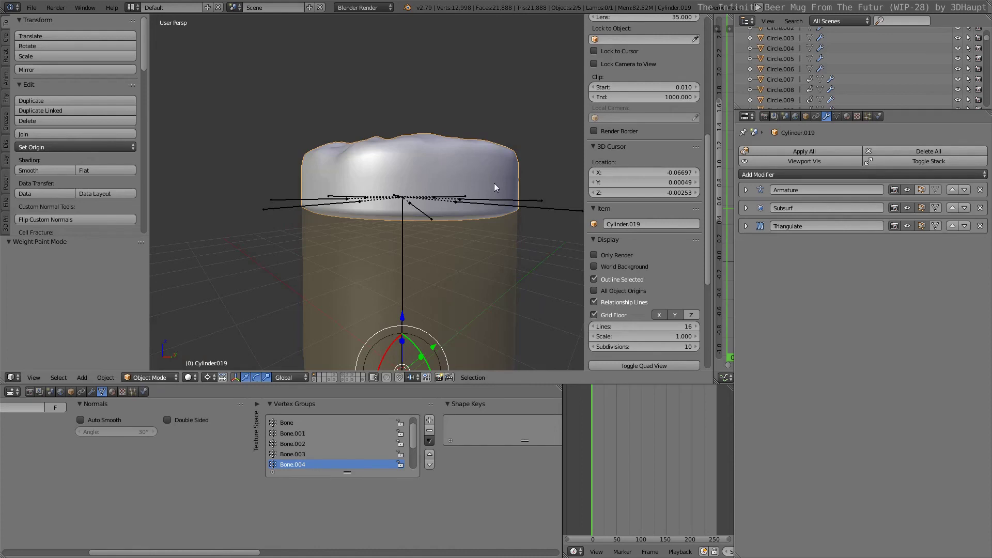
pyautogui.hotkey('ctrl', 'Up')
pyautogui.rightClick(728, 331)
pyautogui.hotkey('ctrl', 'Tab')
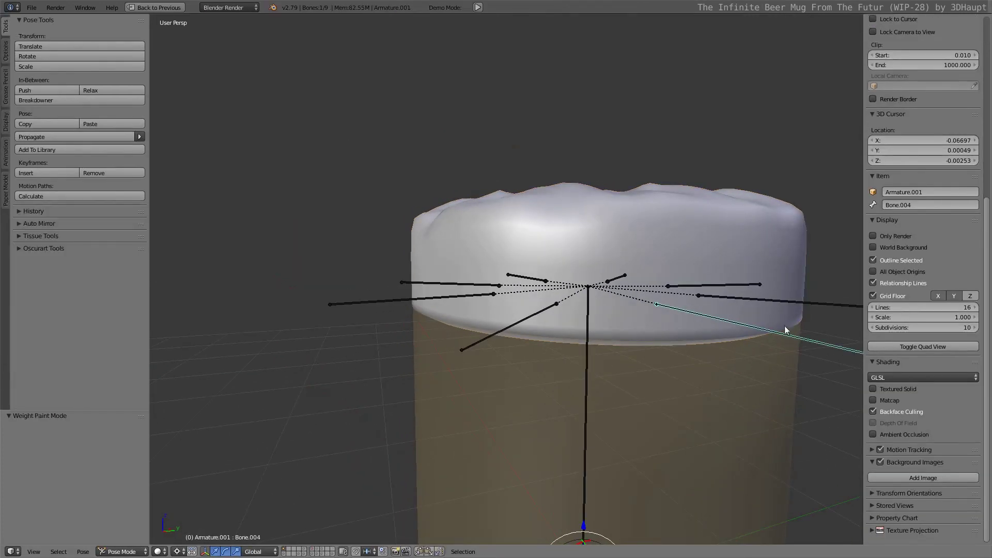
pyautogui.scroll(-1, 575, 300)
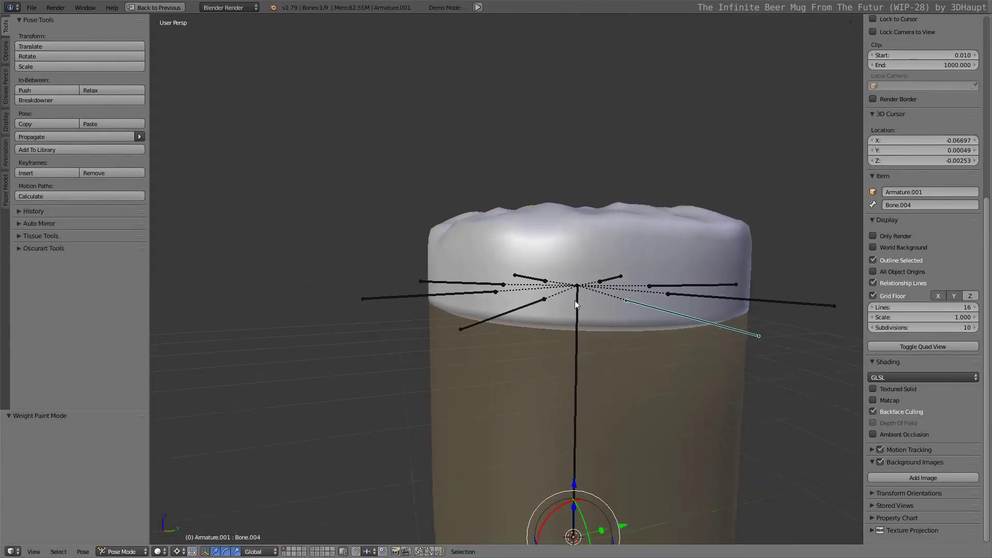